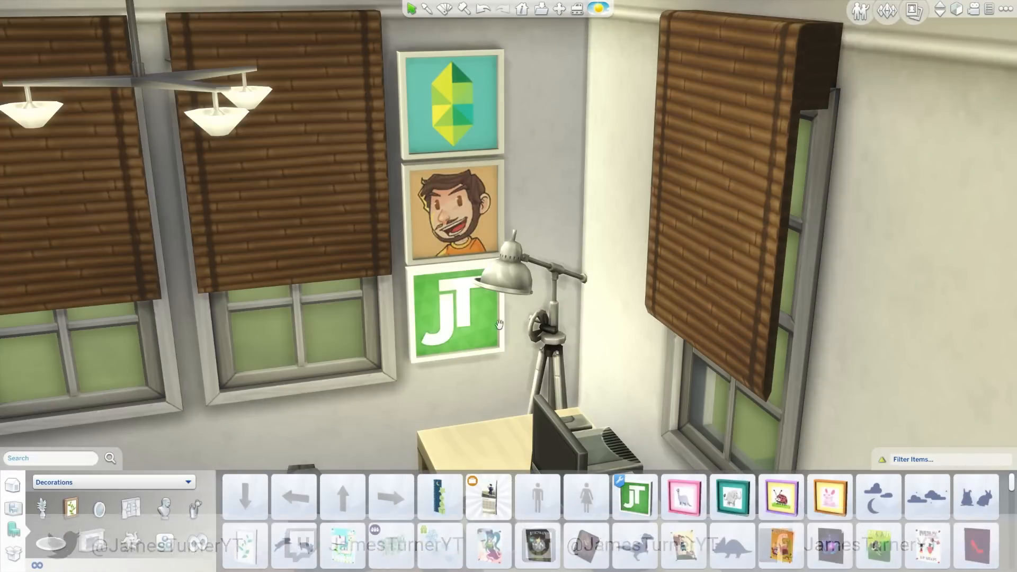
Place a Channel Icons picture from the decorations catalogue on the outside wall of the room
scroll(476, 256, down, 2)
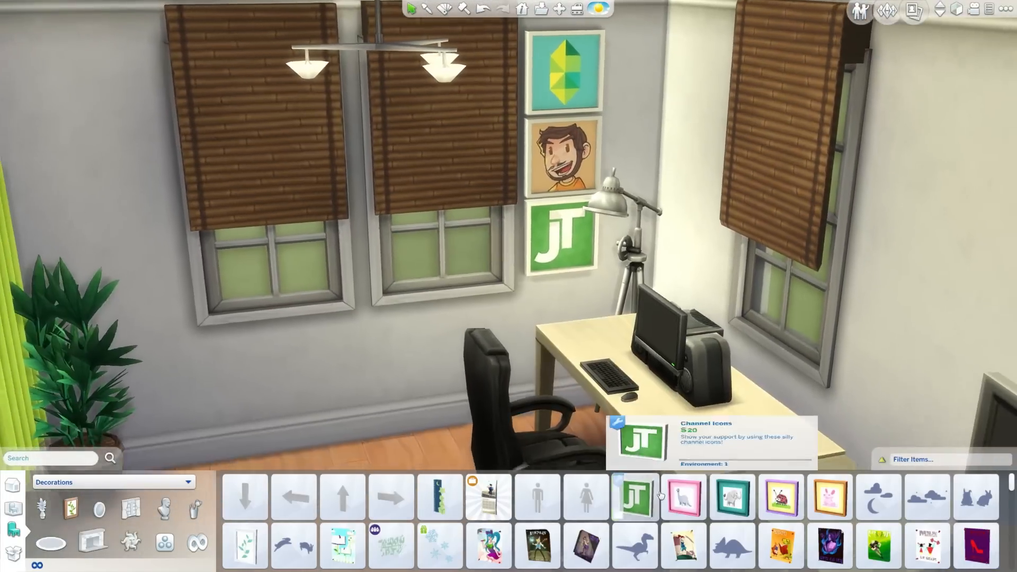
click(634, 497)
key(a)
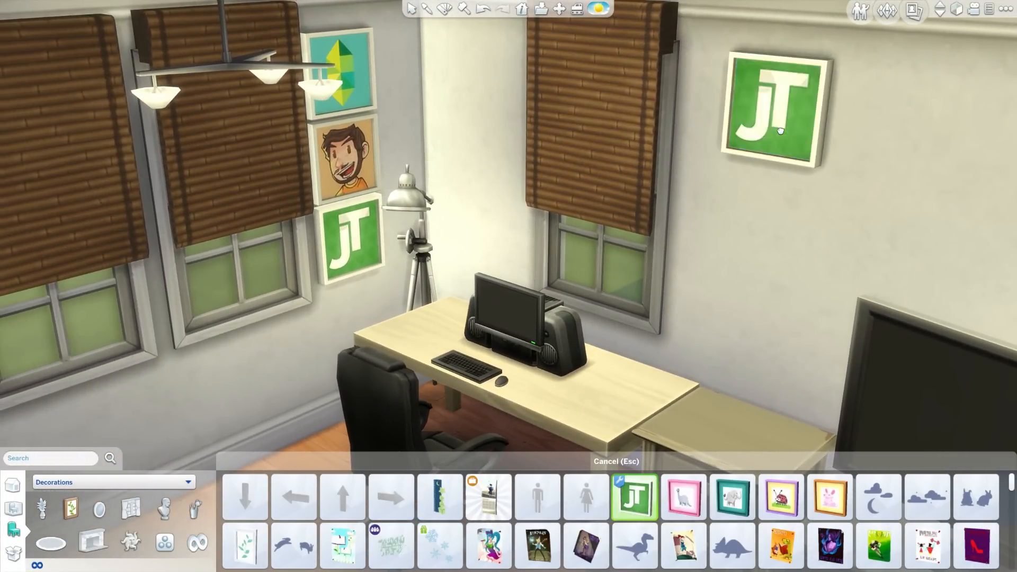
scroll(741, 175, up, 4)
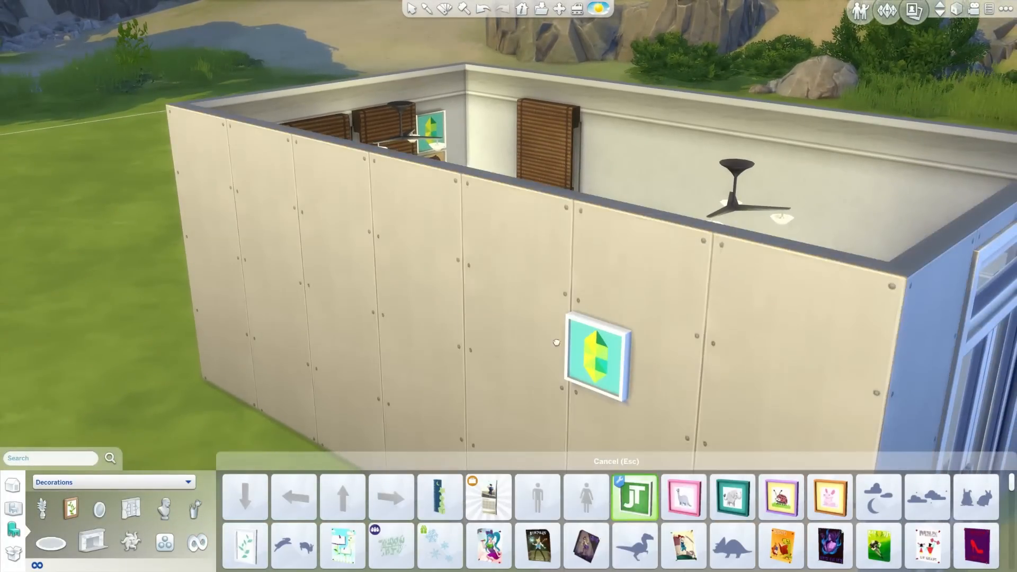
click(556, 343)
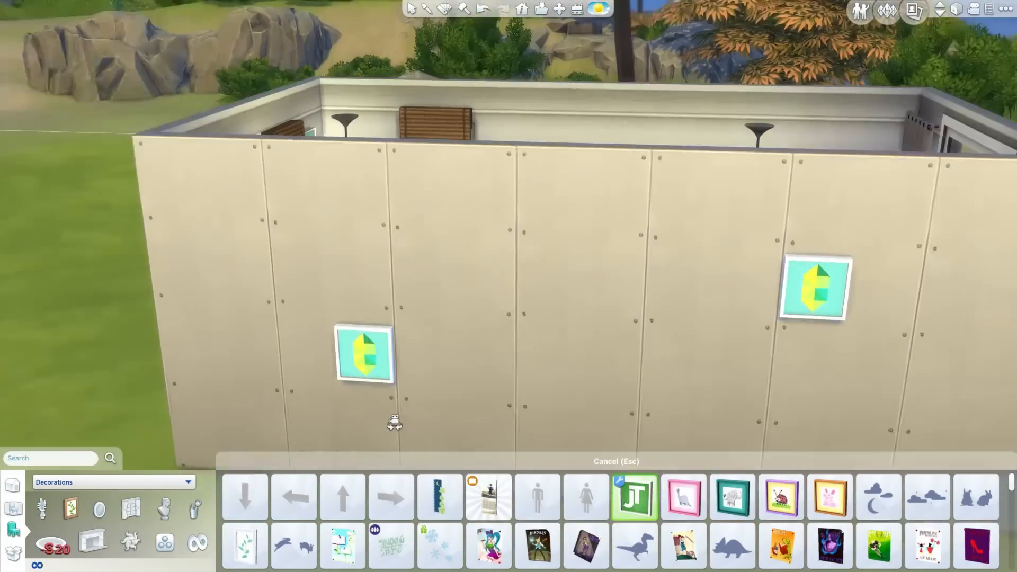
Hold the pink-framed dinosaur picture against the outside wall and compare it with the Channel Icons picture
click(683, 497)
click(672, 278)
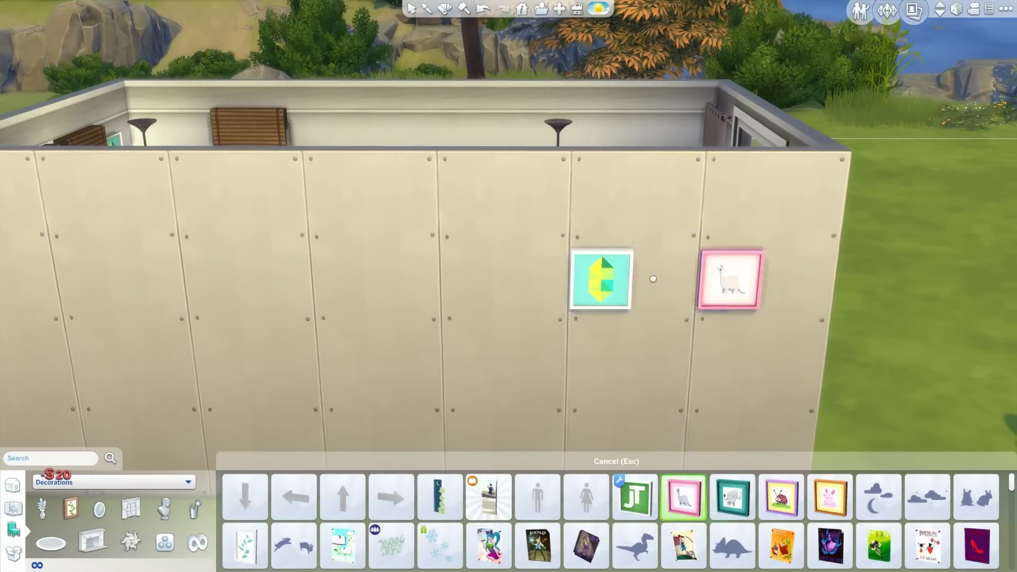
scroll(708, 420, up, 3)
scroll(685, 379, up, 3)
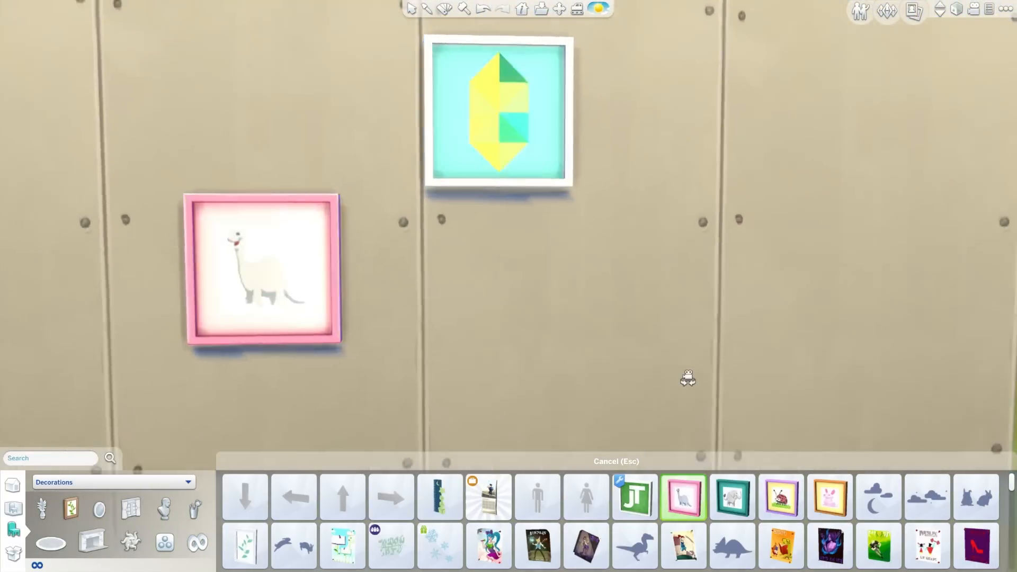
key(d)
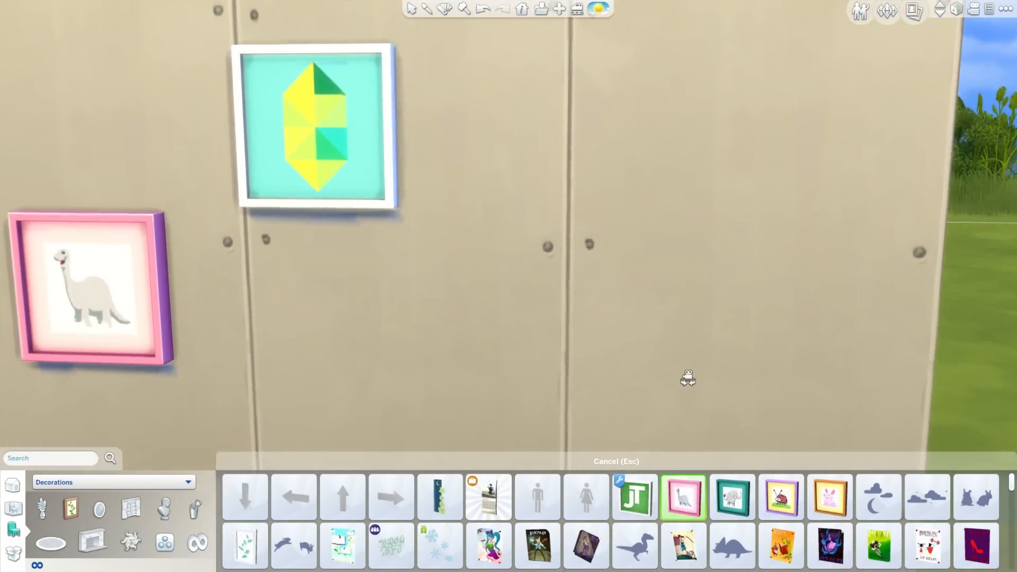
middle_drag(688, 378, 688, 378)
Put away the dinosaur picture and remove the Channel Icons picture from the outside wall
key(Escape)
click(389, 116)
click(389, 116)
scroll(593, 268, down, 5)
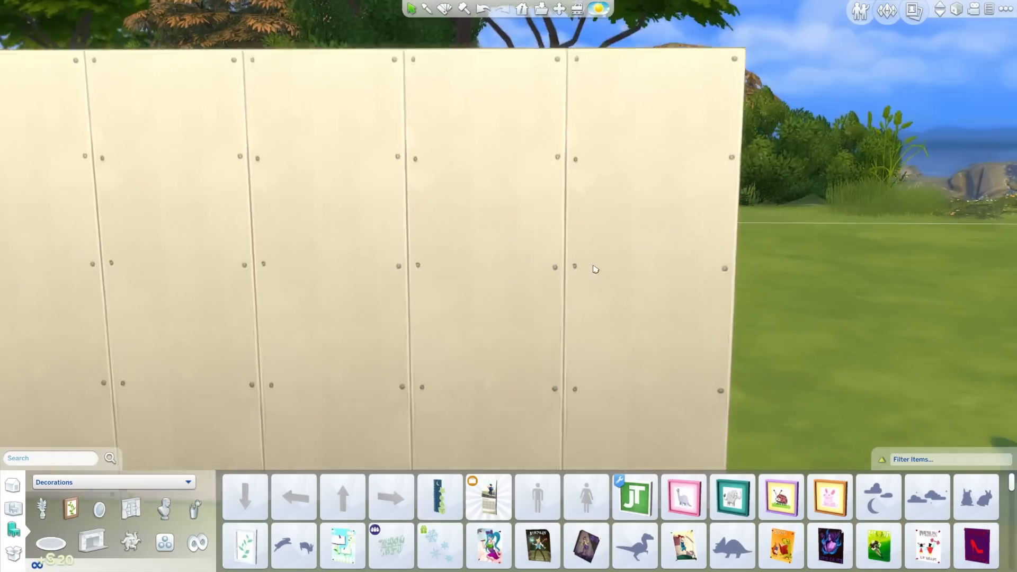
Examine the office corner with the desk, window blinds and the three custom pictures on the wall
scroll(506, 332, up, 2)
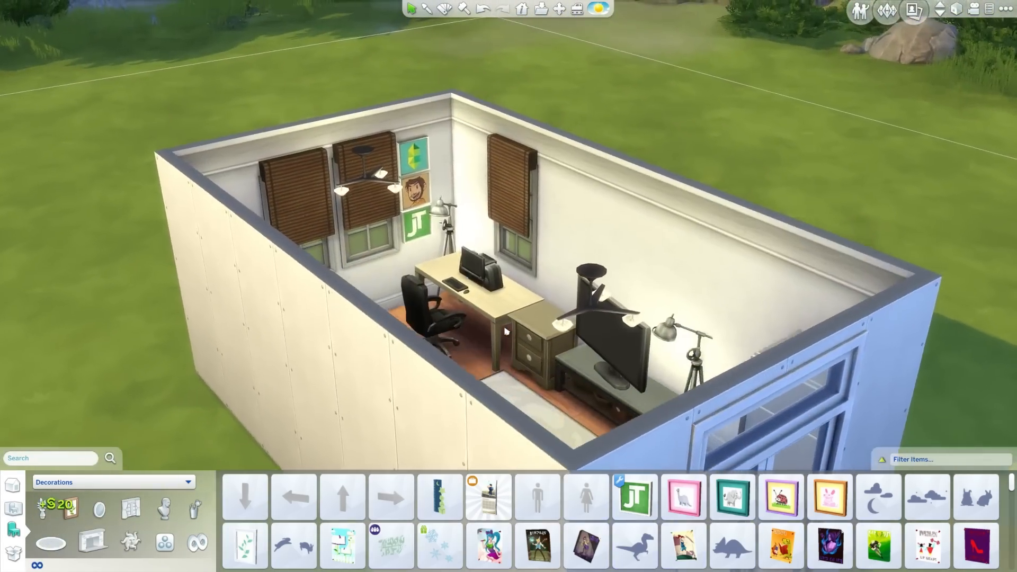
key(a)
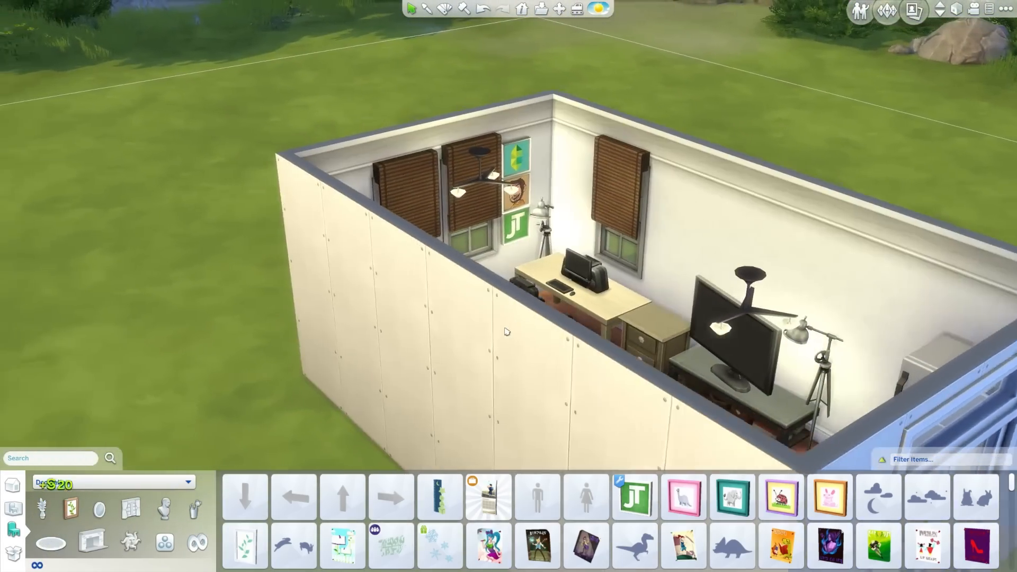
key(w)
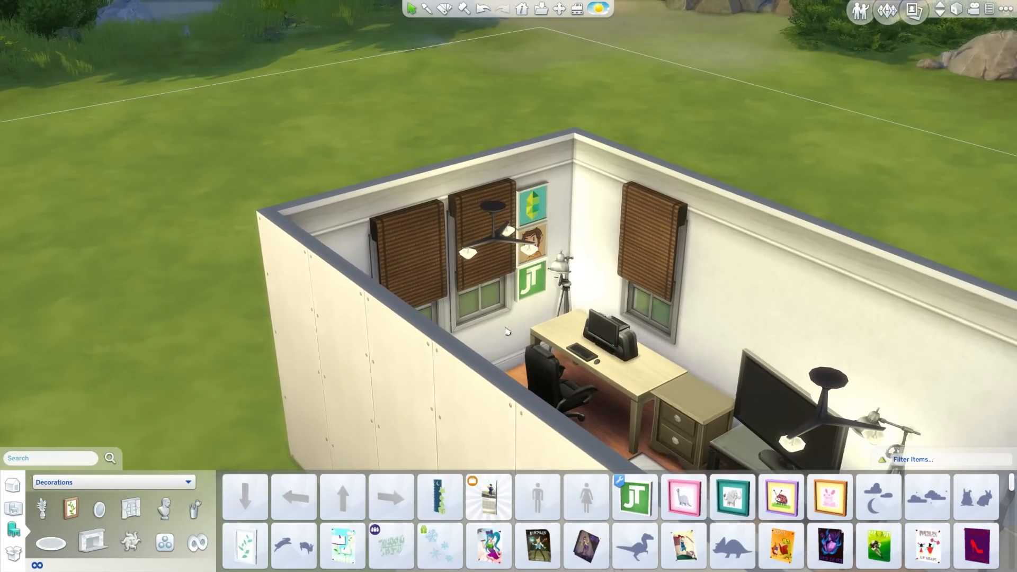
key(d)
scroll(568, 307, up, 3)
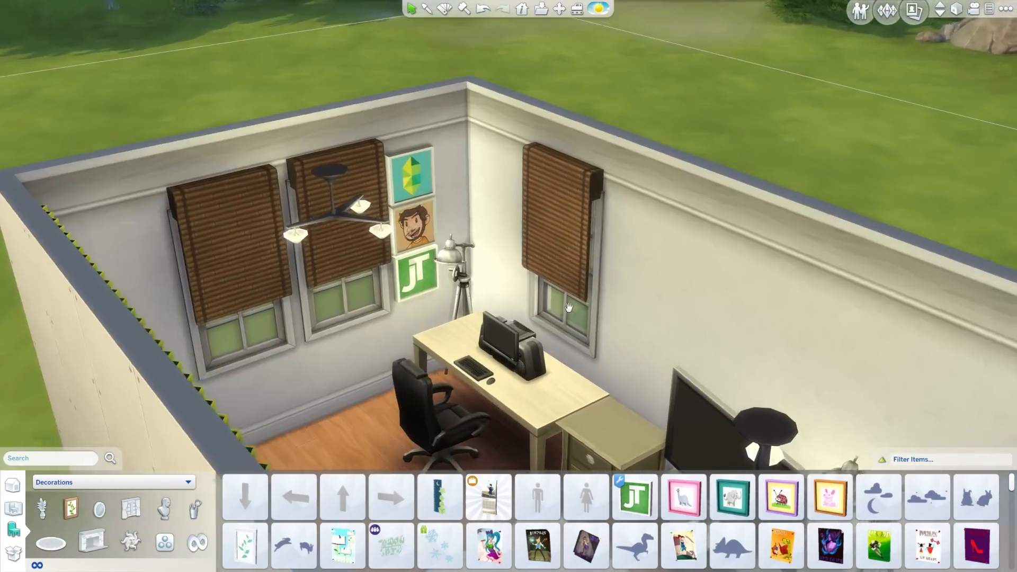
scroll(672, 304, up, 4)
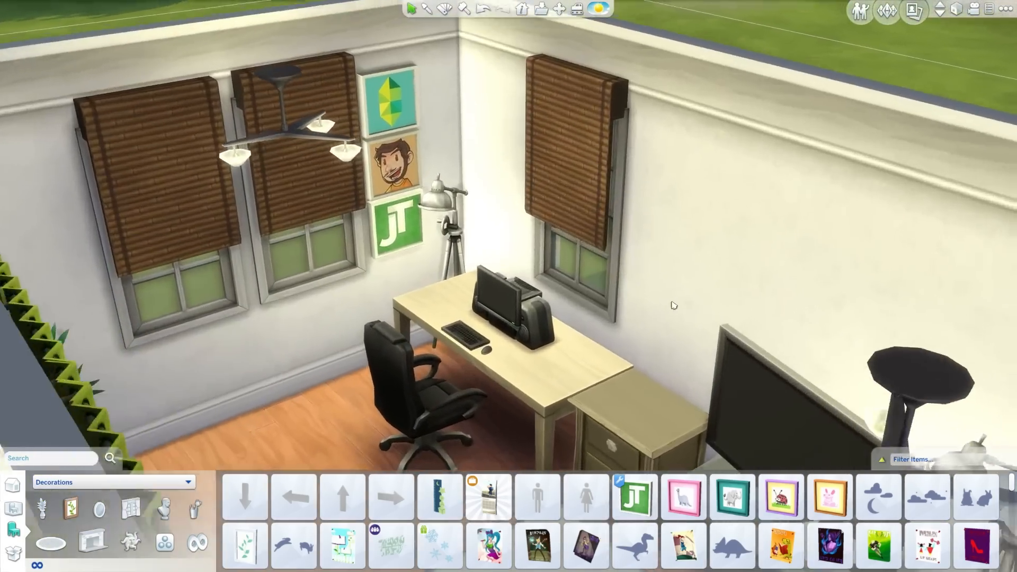
key(a)
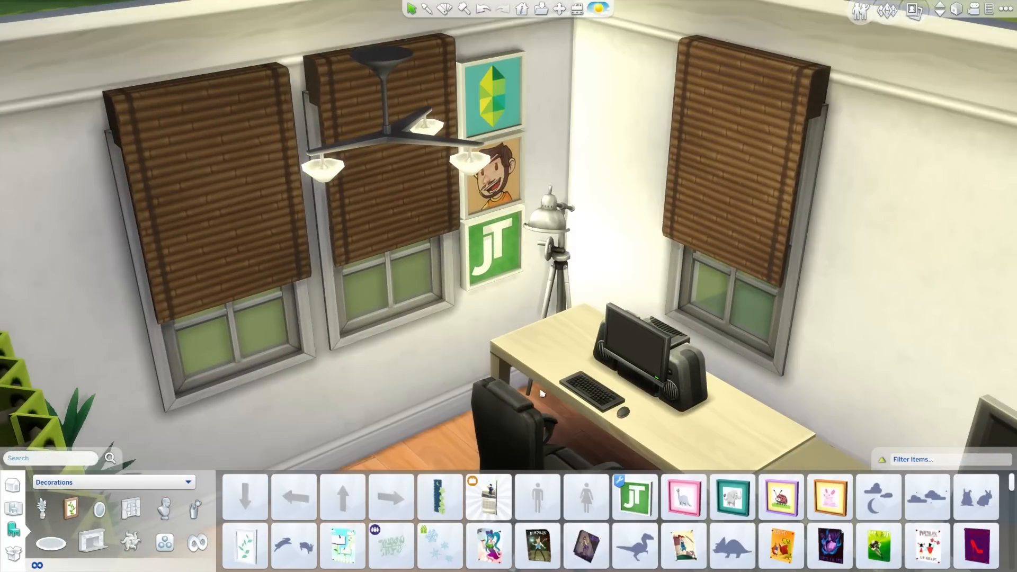
key(d)
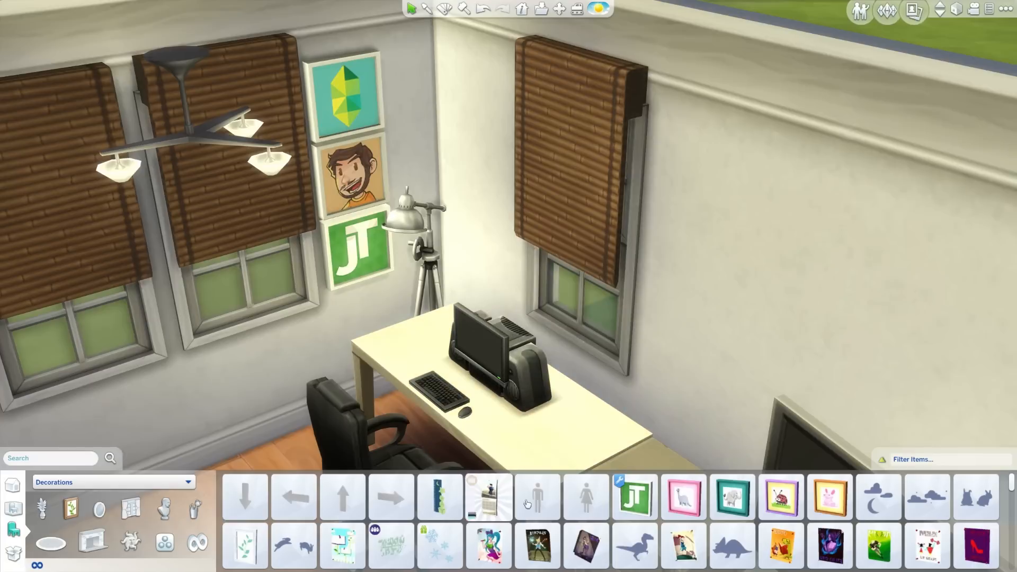
Try to place the tall red-and-black poster on the wall beside the desk
scroll(527, 503, down, 3)
click(488, 532)
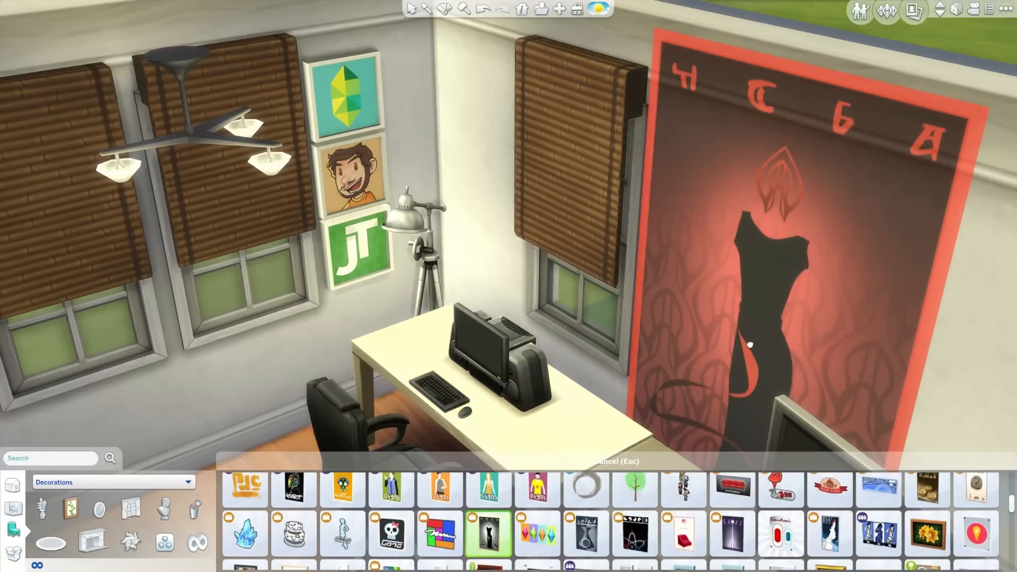
scroll(749, 344, down, 4)
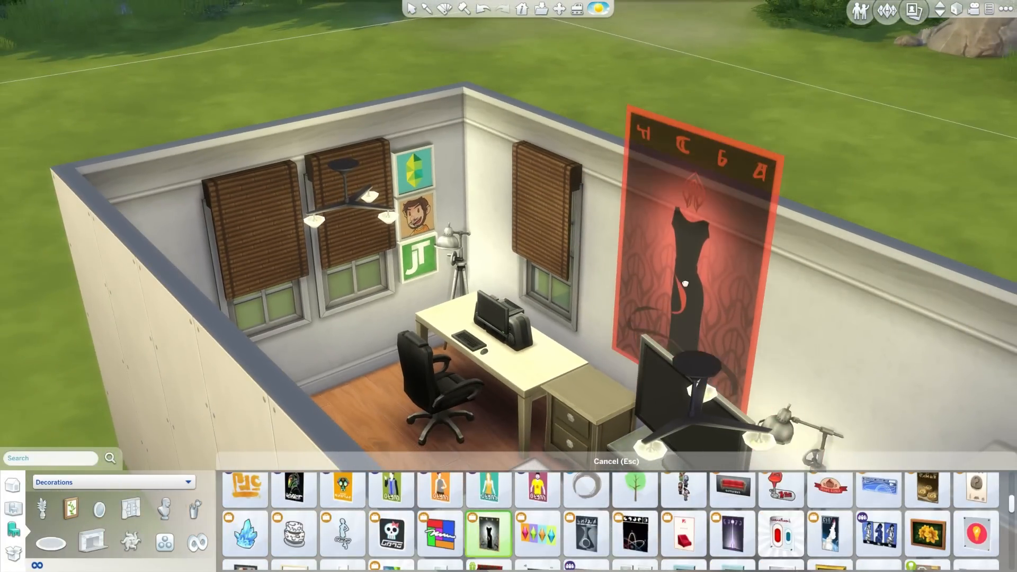
click(676, 338)
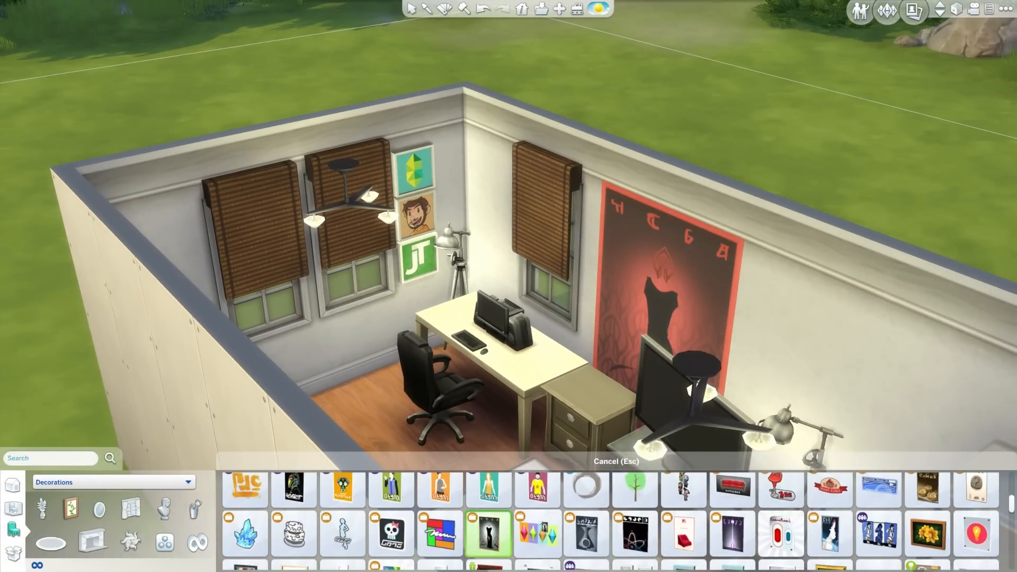
scroll(538, 509, down, 2)
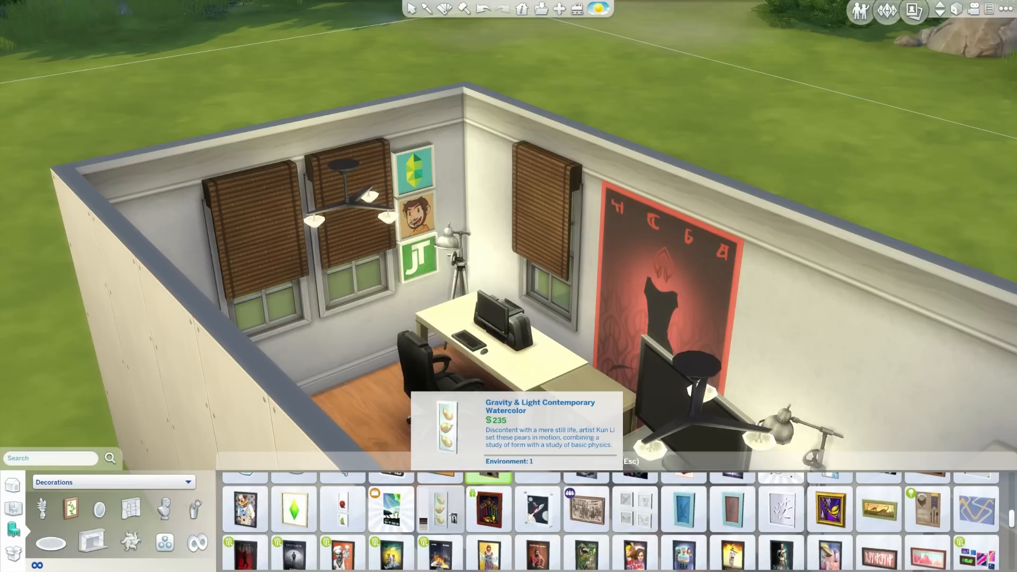
key(Escape)
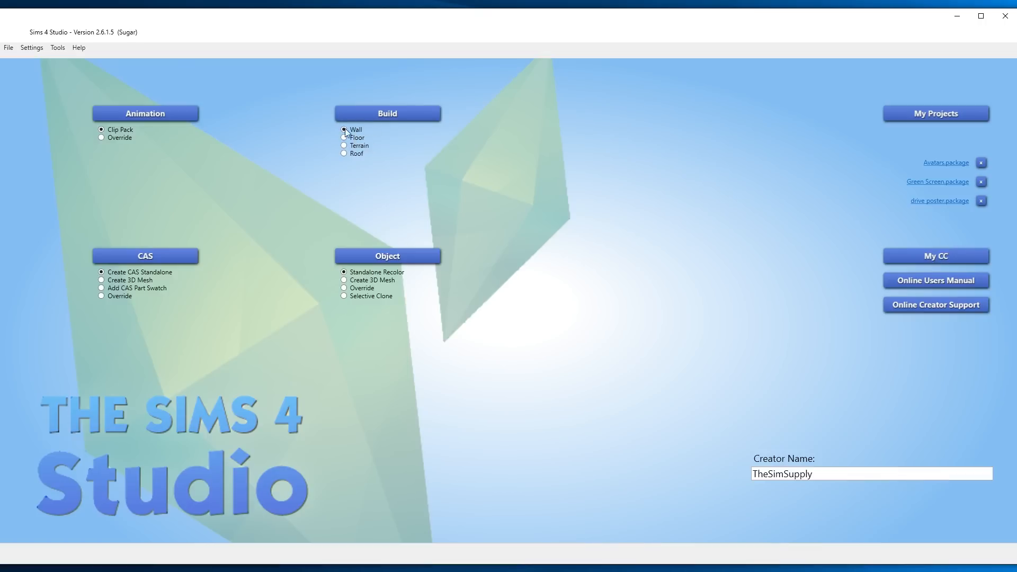
Switch to Sims 4 Studio, start a Standalone Recolor object project and look through the object catalogue
click(391, 259)
scroll(501, 193, down, 20)
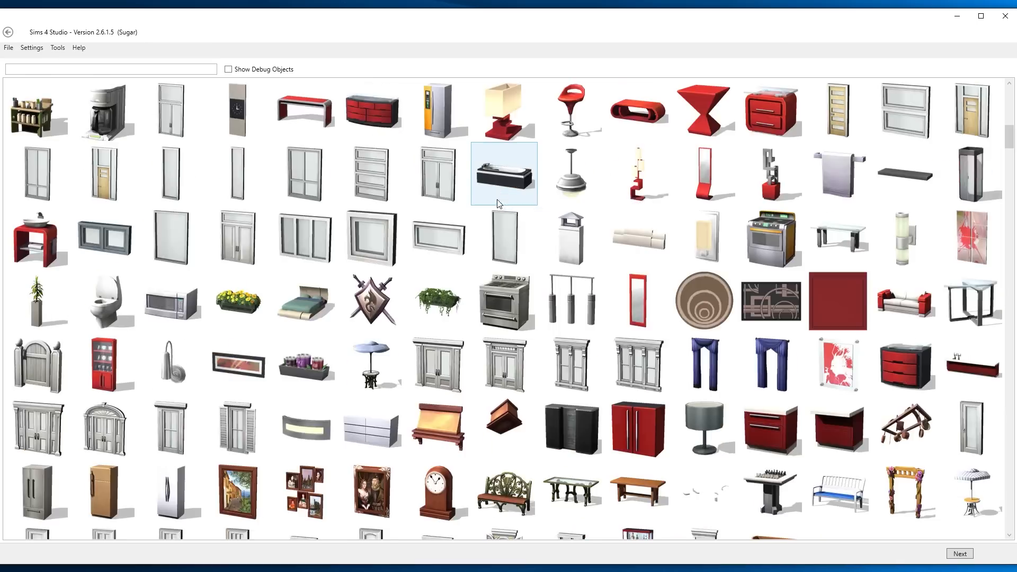
scroll(501, 203, down, 20)
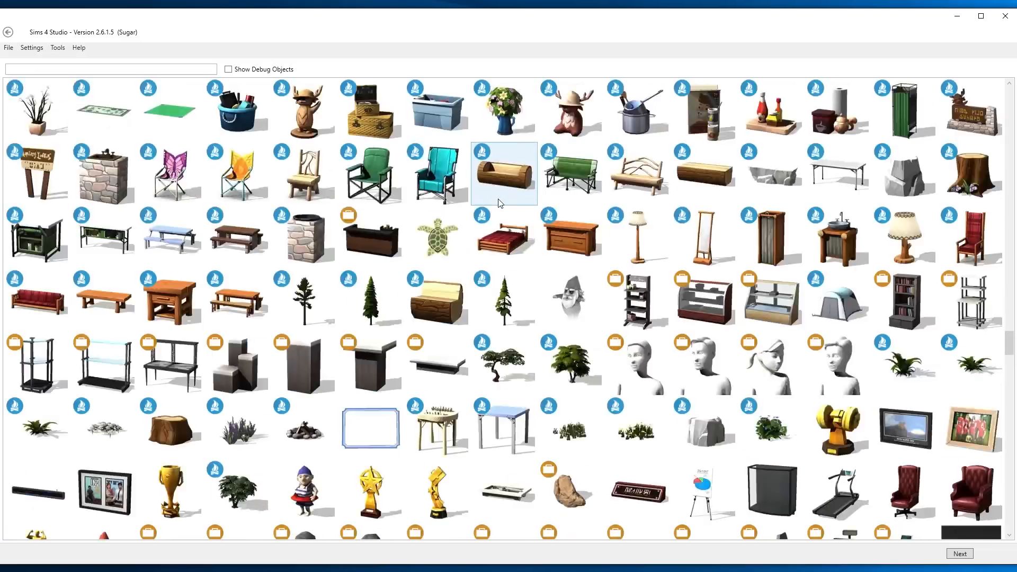
scroll(522, 368, up, 20)
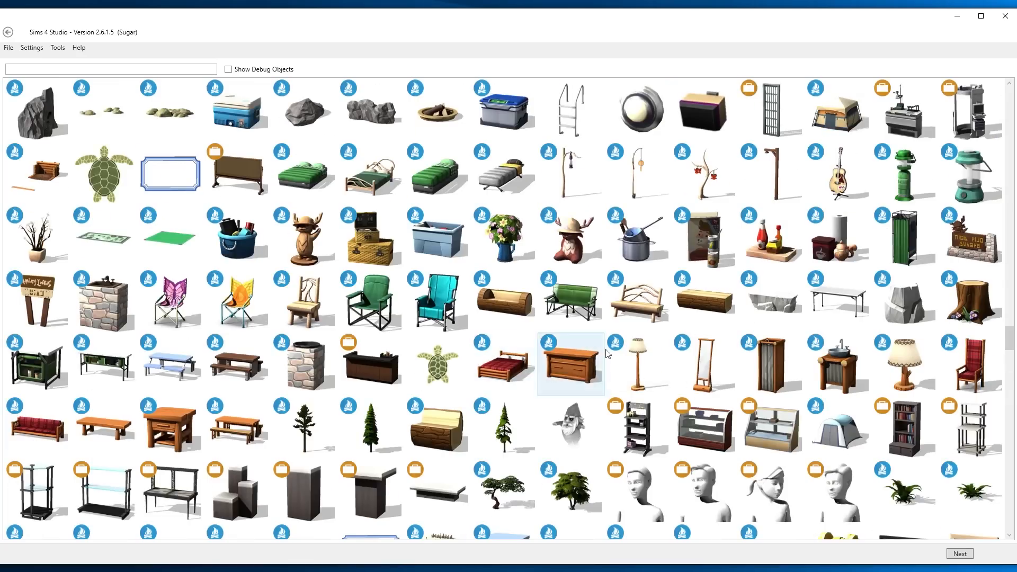
scroll(683, 296, up, 15)
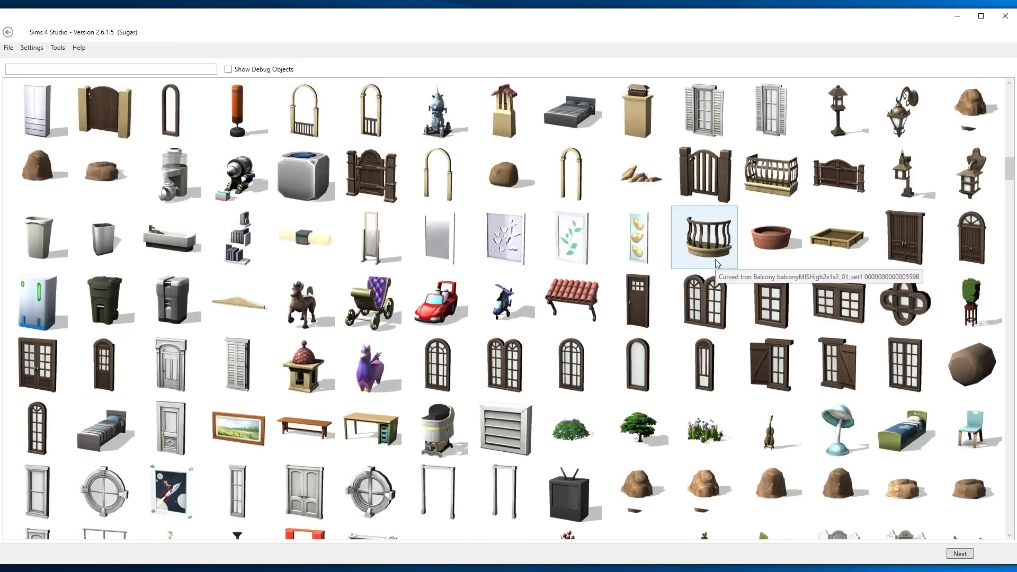
scroll(694, 254, up, 6)
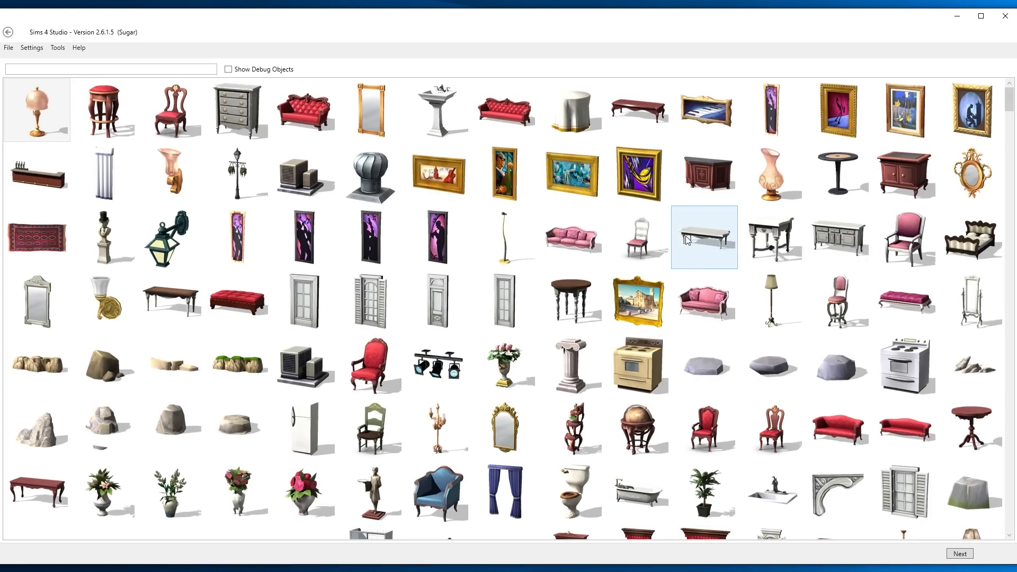
scroll(686, 240, down, 3)
scroll(685, 239, up, 4)
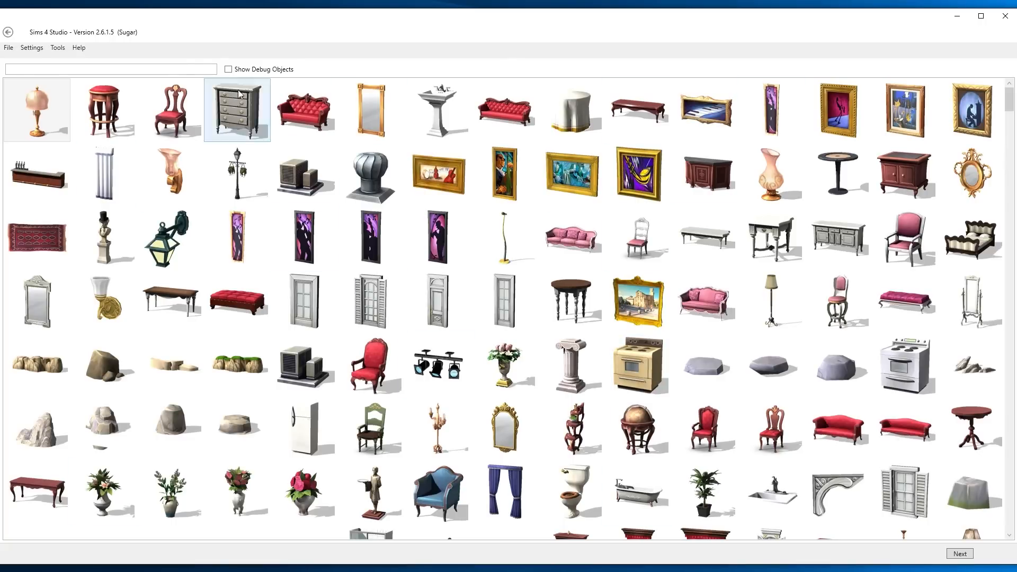
Search the object catalogue for "painting" and clear the search
click(158, 66)
text(p)
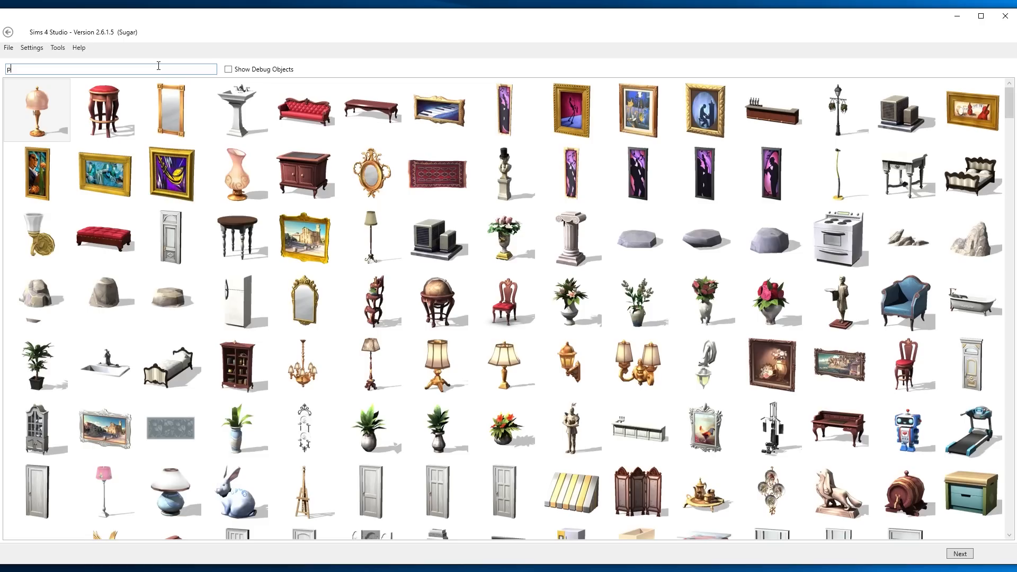
text(ainting)
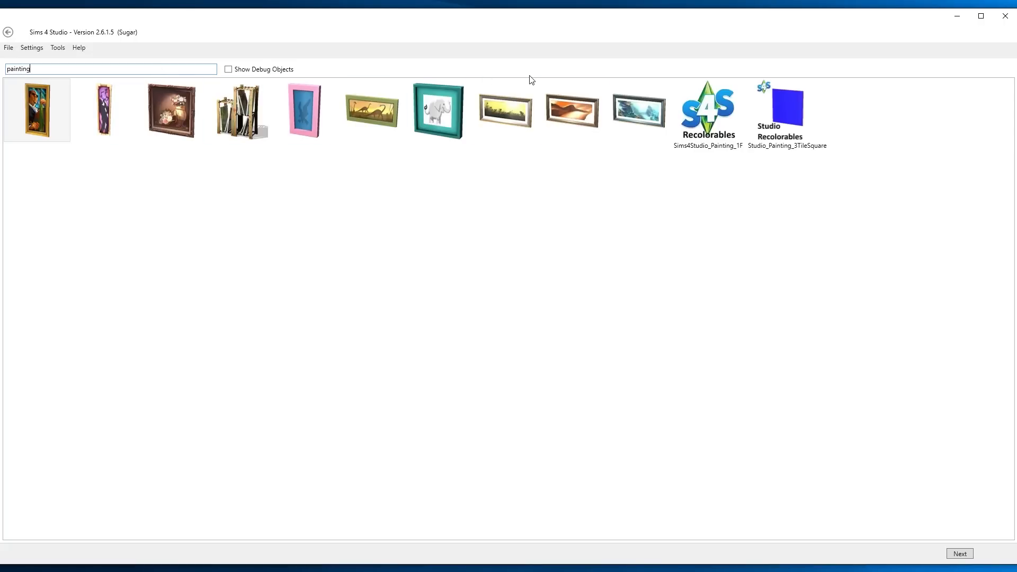
key(BackSpace)
key(BackSpace)
key(BackSpace)
key(BackSpace)
key(BackSpace)
key(BackSpace)
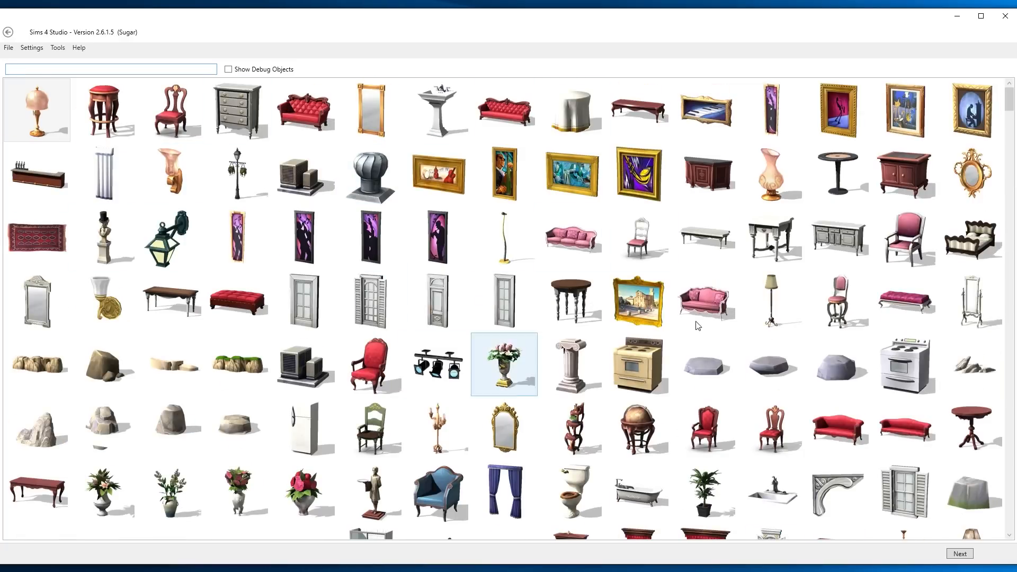
Choose the purple-framed ladybug picture as the object to recolor and proceed to saving the new package
scroll(351, 273, down, 5)
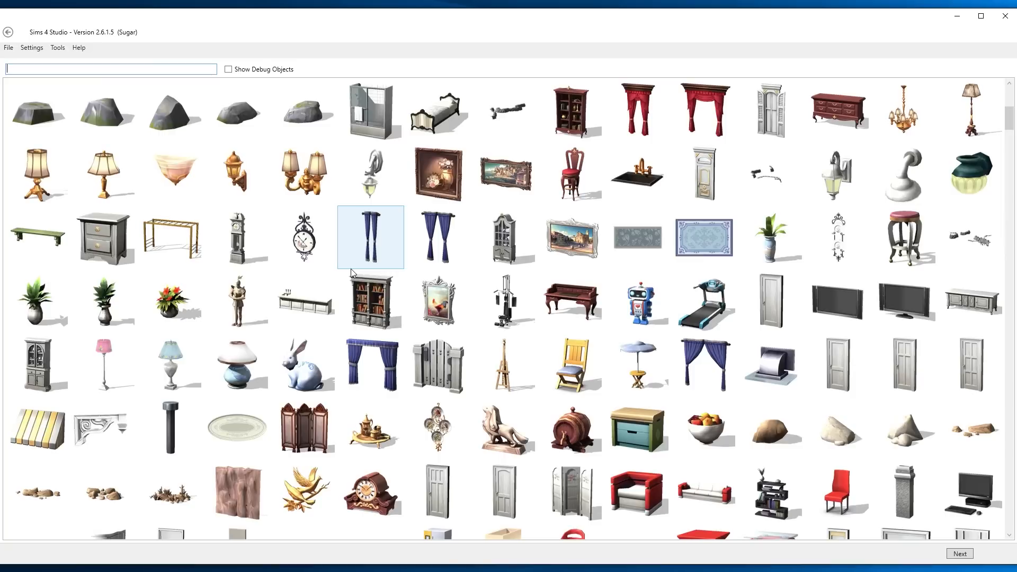
scroll(351, 270, down, 15)
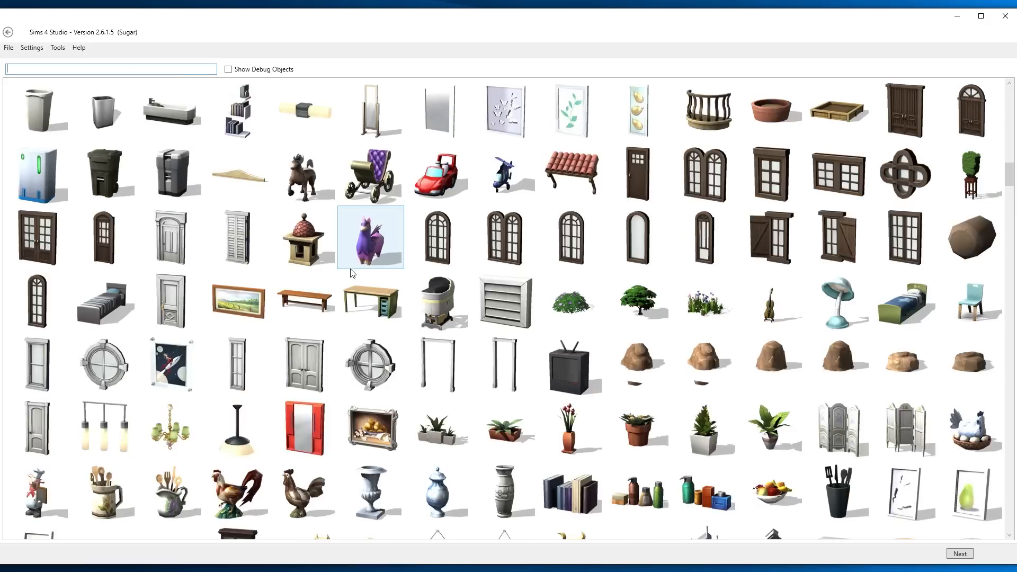
scroll(350, 272, down, 15)
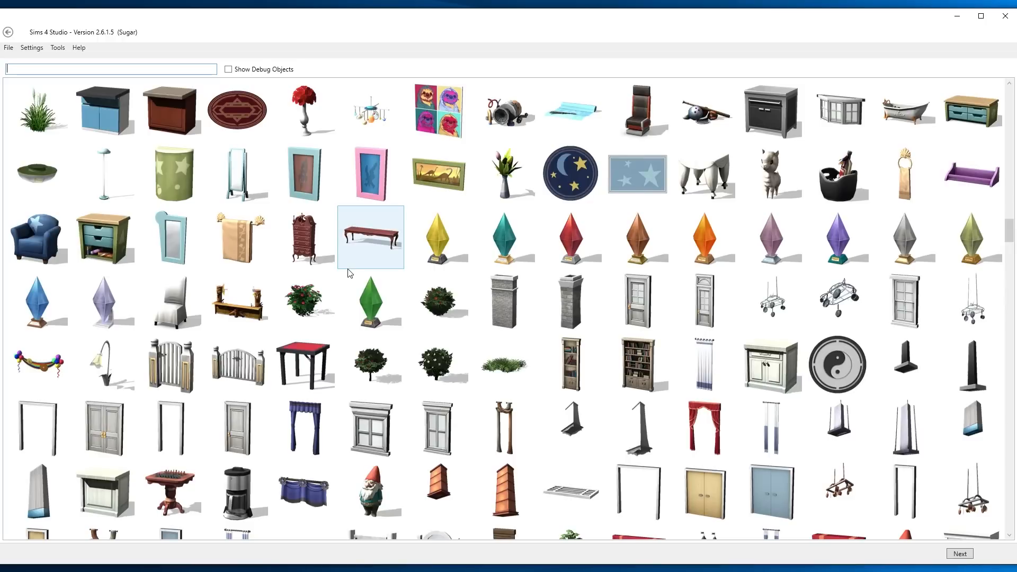
scroll(350, 273, down, 5)
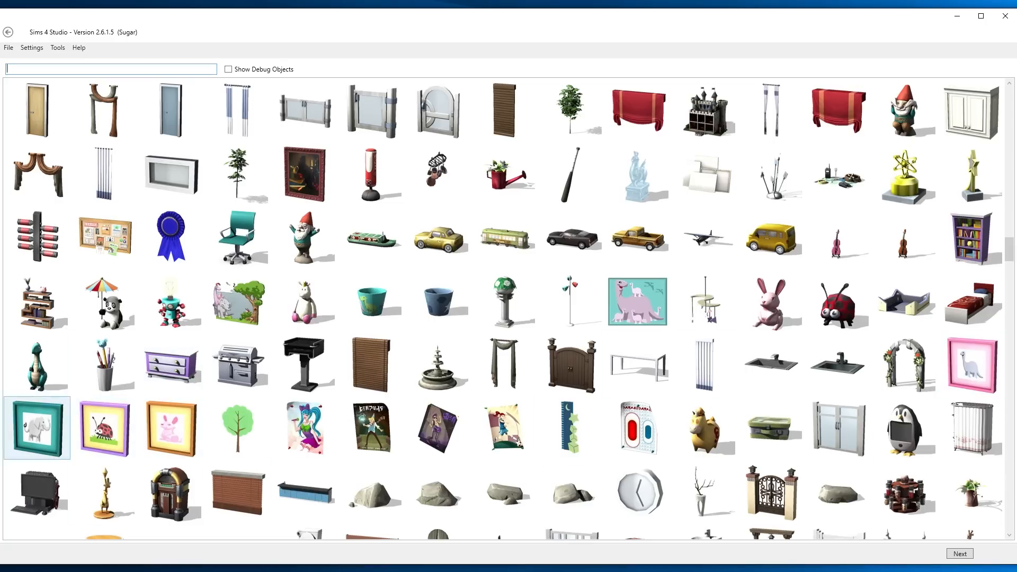
click(115, 444)
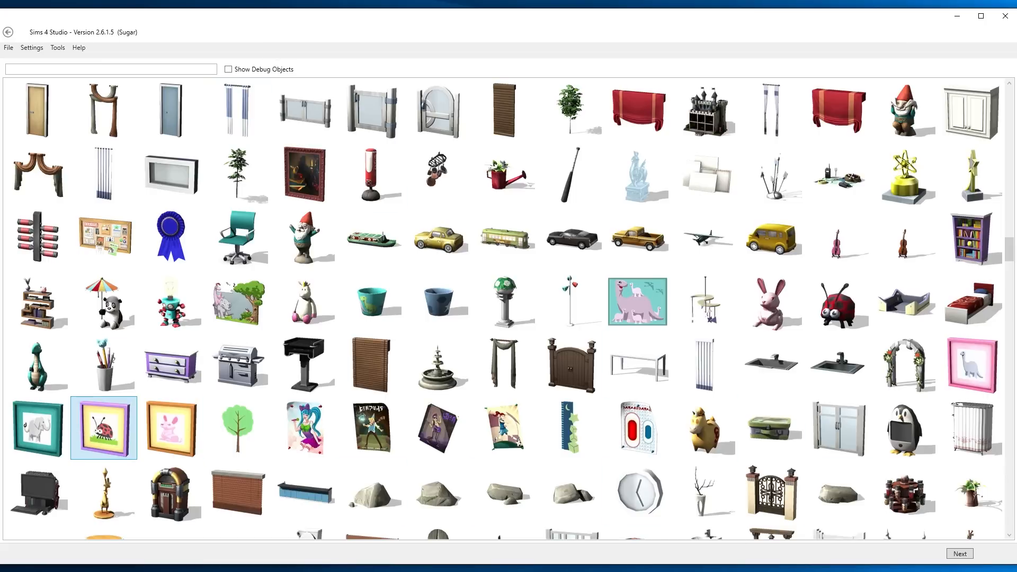
click(969, 554)
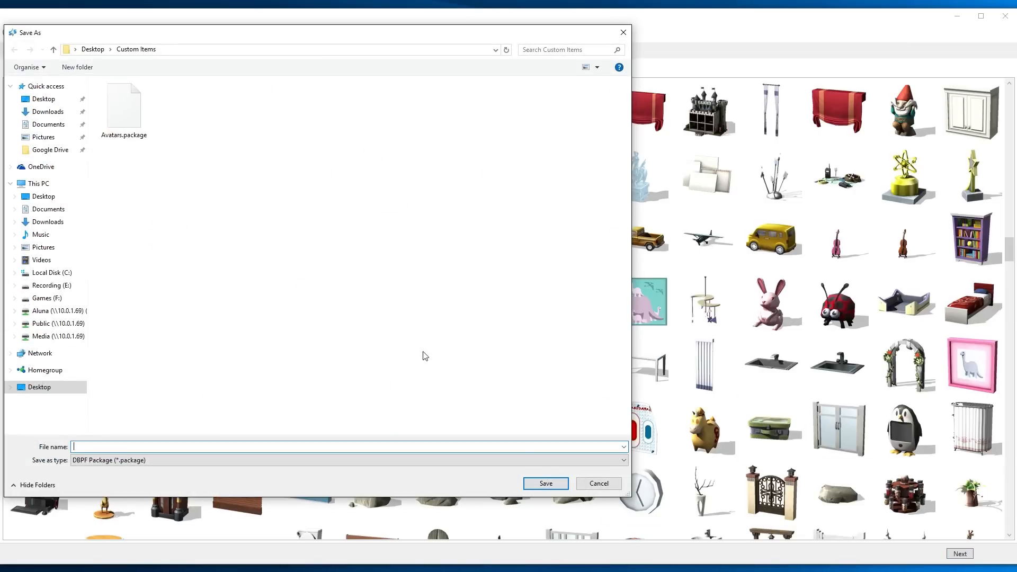
Save the new package as Avatars.package in the Custom Items folder, replacing the existing file
click(106, 127)
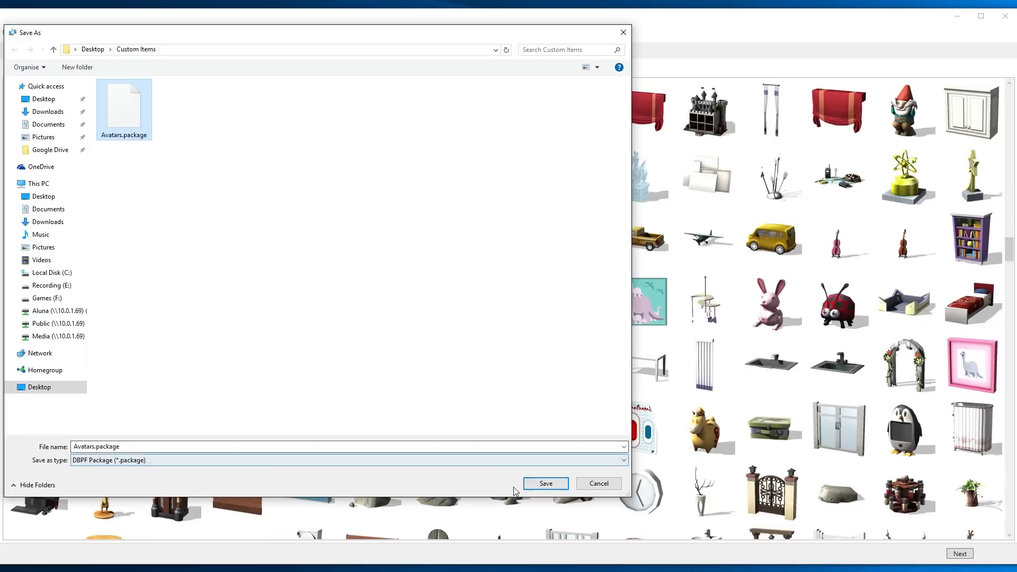
click(529, 484)
click(558, 327)
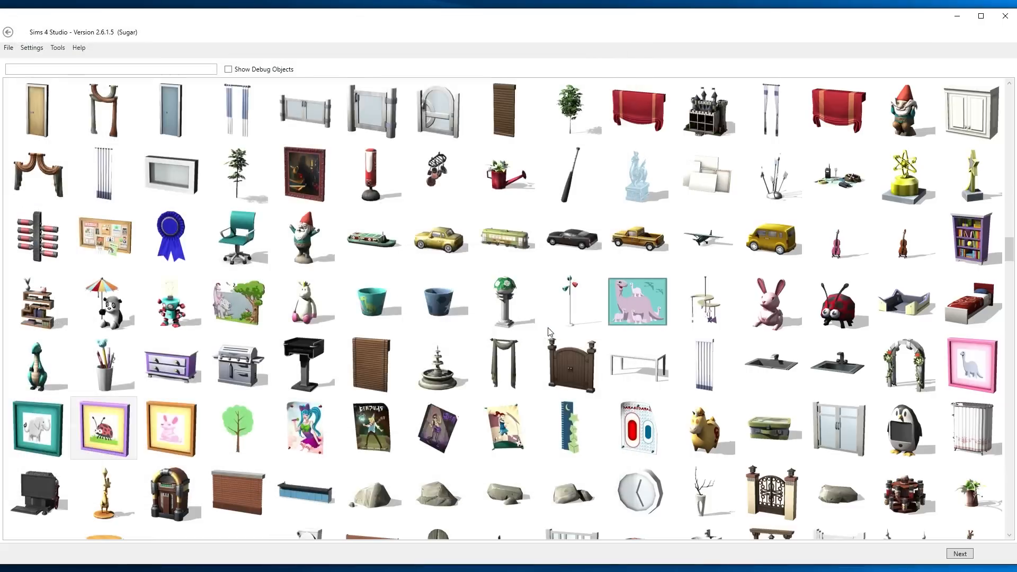
Set the catalog name to "Channel Avatars", the description to "These are awesome" and the price to 20
drag(204, 389, 216, 349)
right_drag(202, 359, 209, 379)
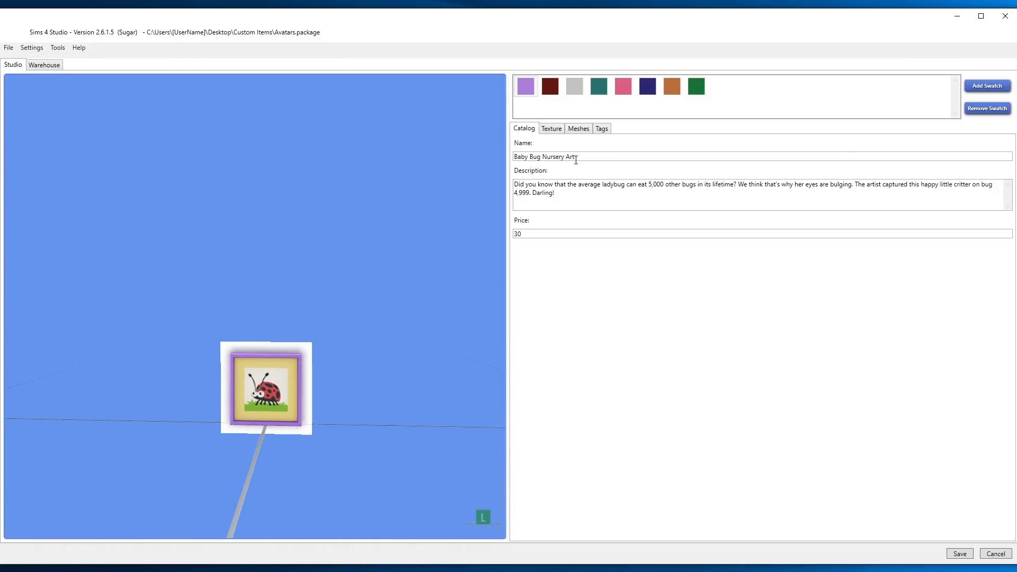
drag(577, 157, 372, 147)
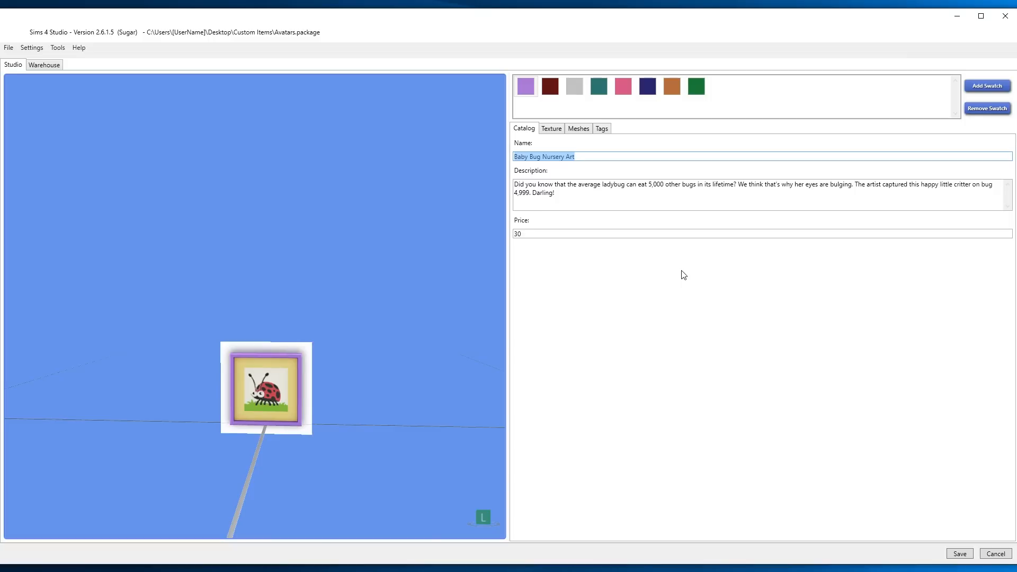
text(Channel Avatars)
key(Tab)
text(The)
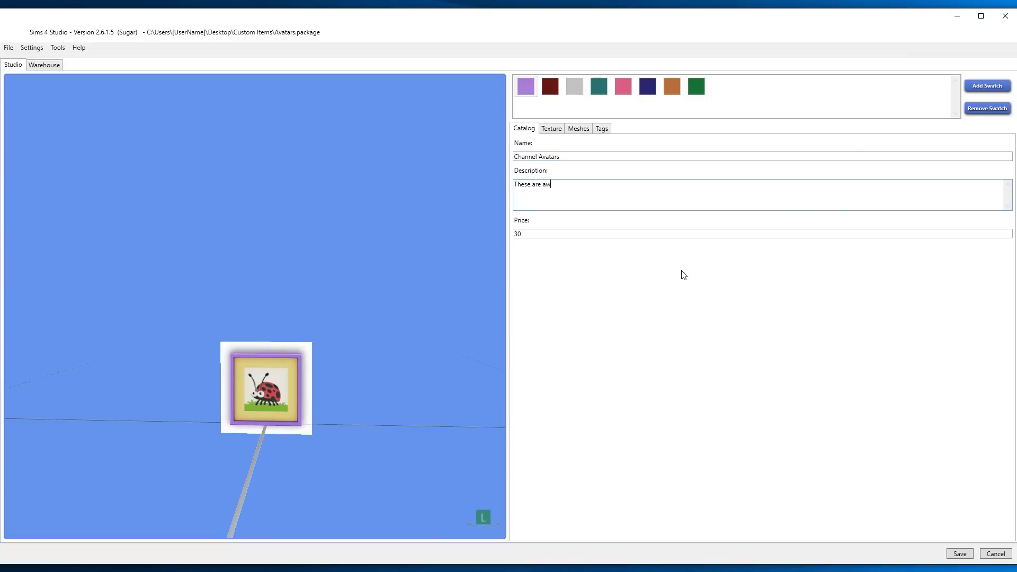
key(Tab)
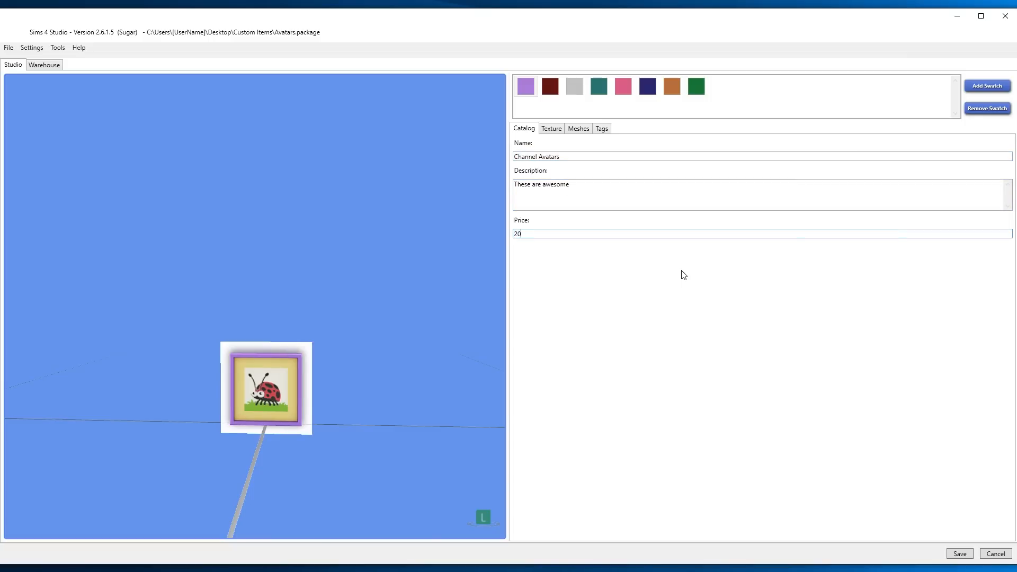
Open the texture settings, preview the frame's color swatches and return to the purple one
click(551, 130)
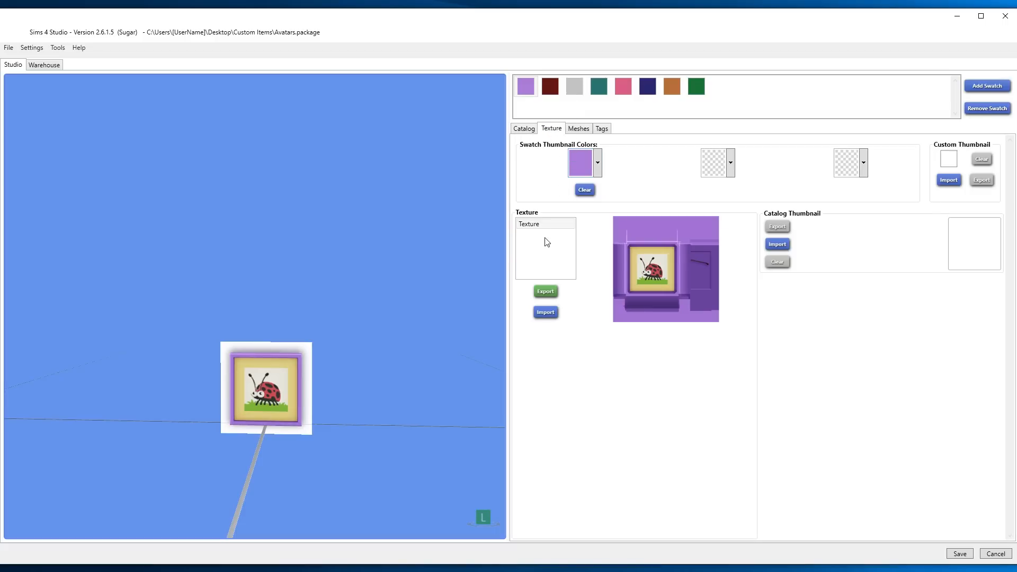
click(551, 86)
click(574, 86)
click(599, 86)
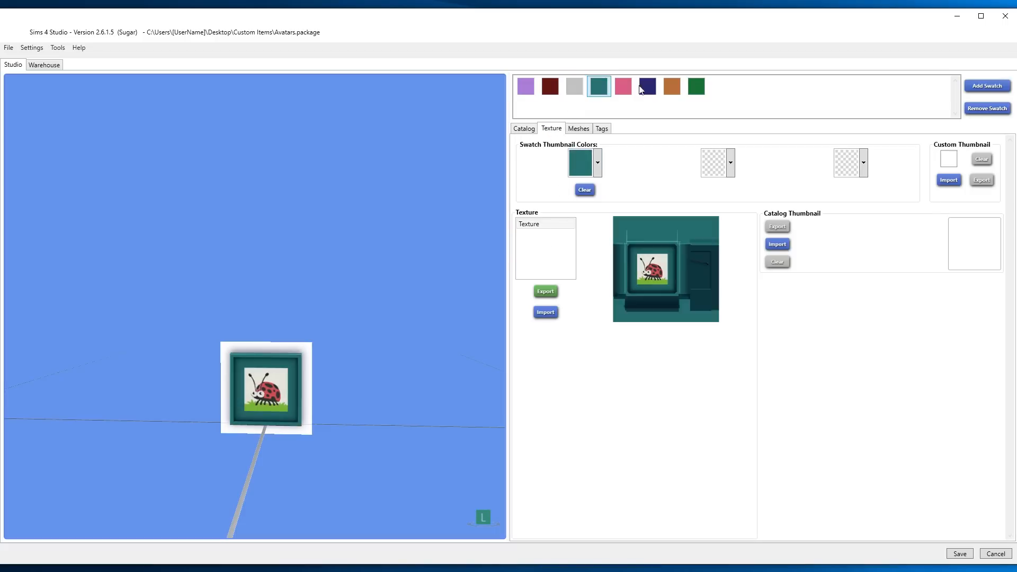
click(648, 87)
click(625, 87)
click(695, 87)
click(522, 81)
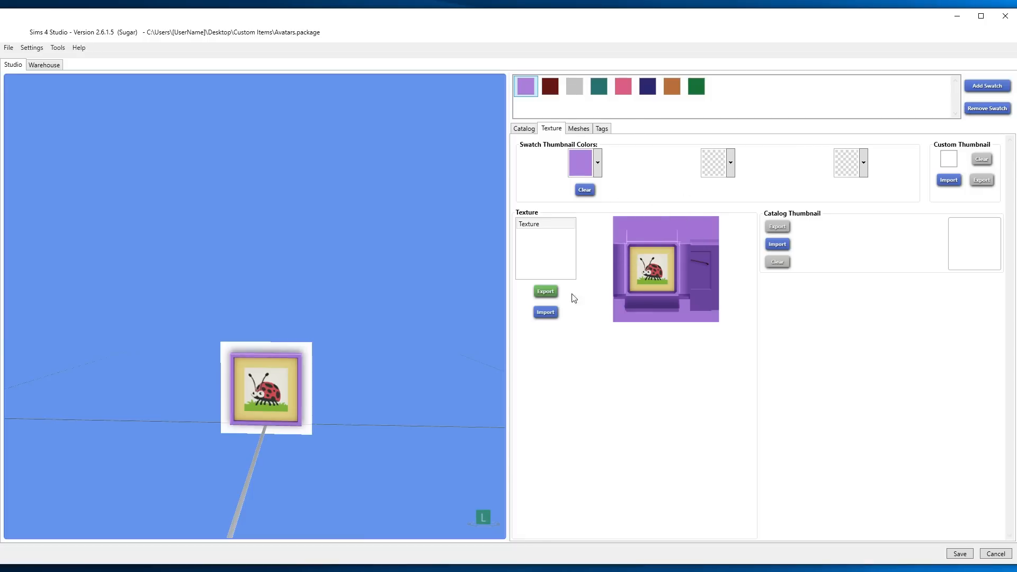
Export the purple swatch's texture as the PNG file avatars.png in the Custom Items folder
click(545, 292)
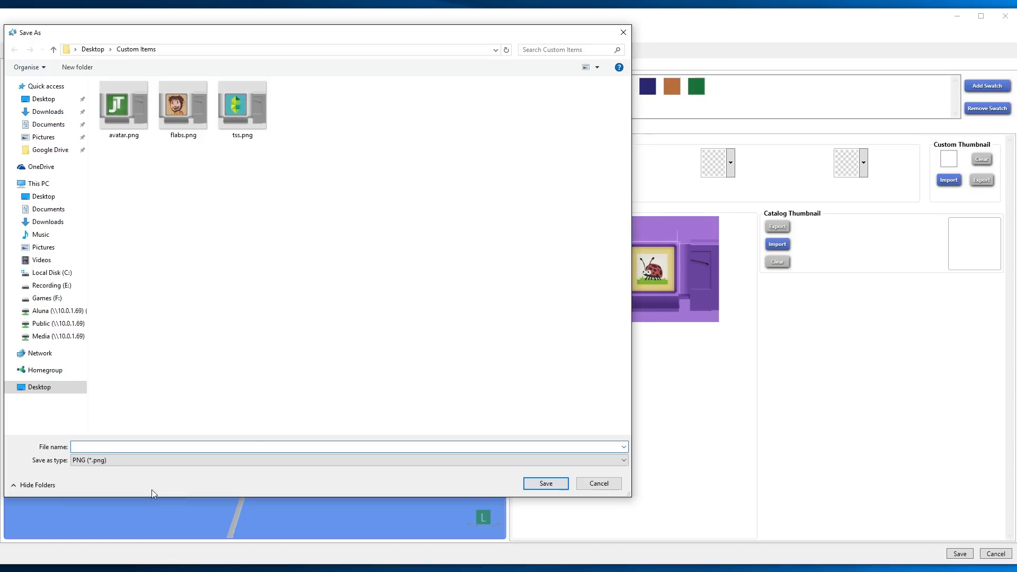
click(128, 460)
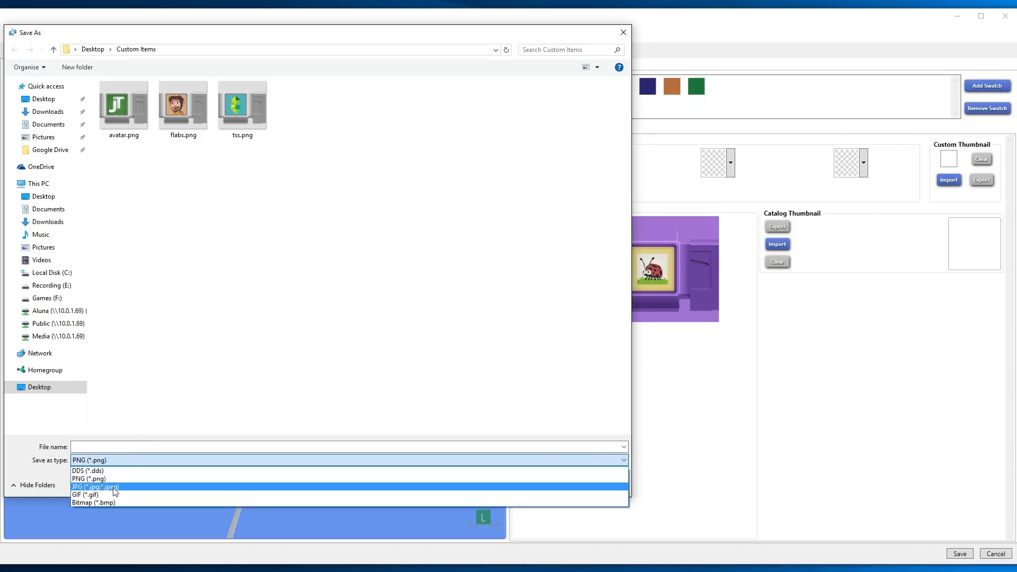
click(110, 479)
click(109, 460)
click(112, 447)
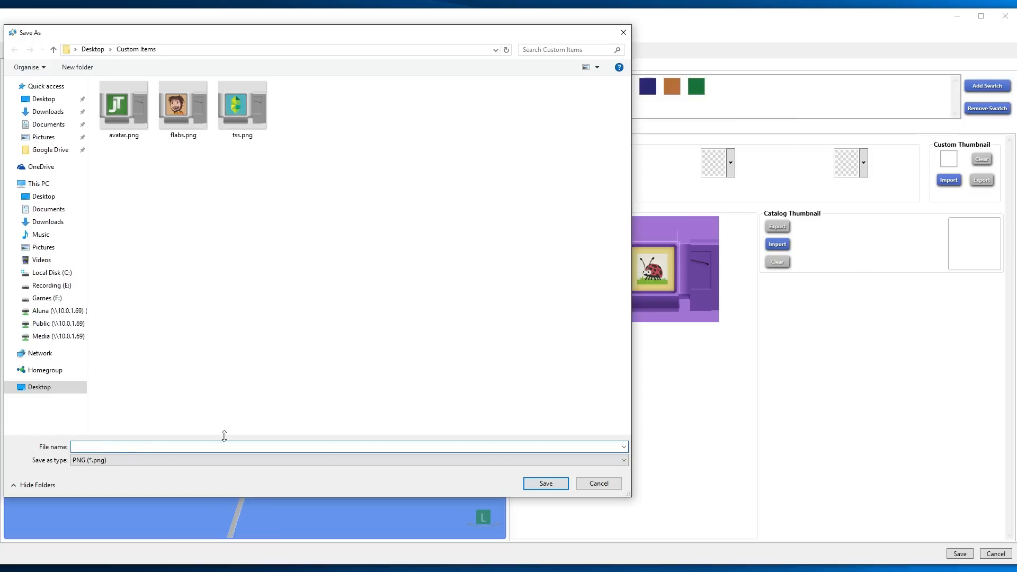
text(avatars.p)
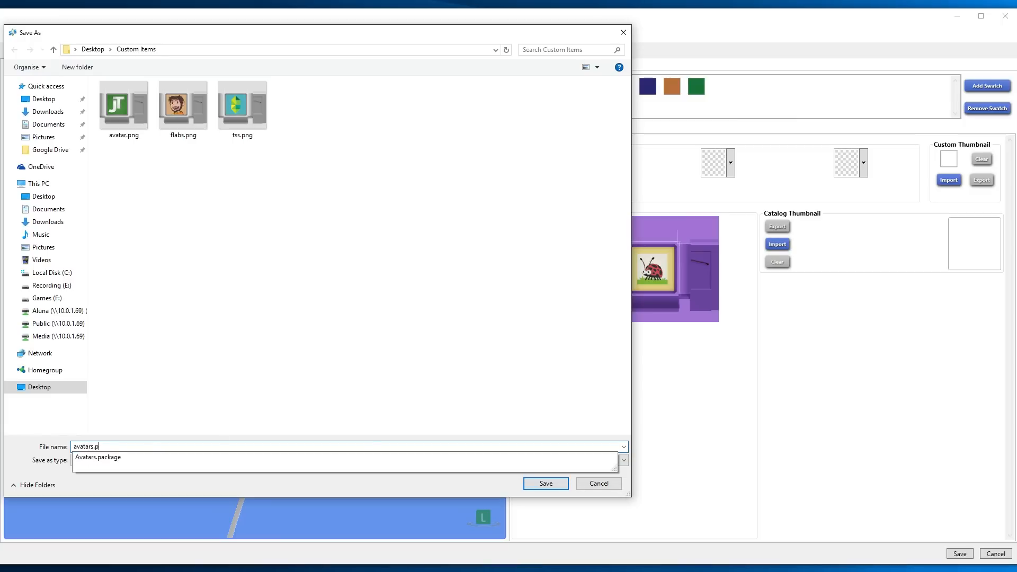
text(ng)
key(Return)
Switch to the Custom Items folder in File Explorer and delete avatar.png, flabs.png and tss.png
key(alt+Tab)
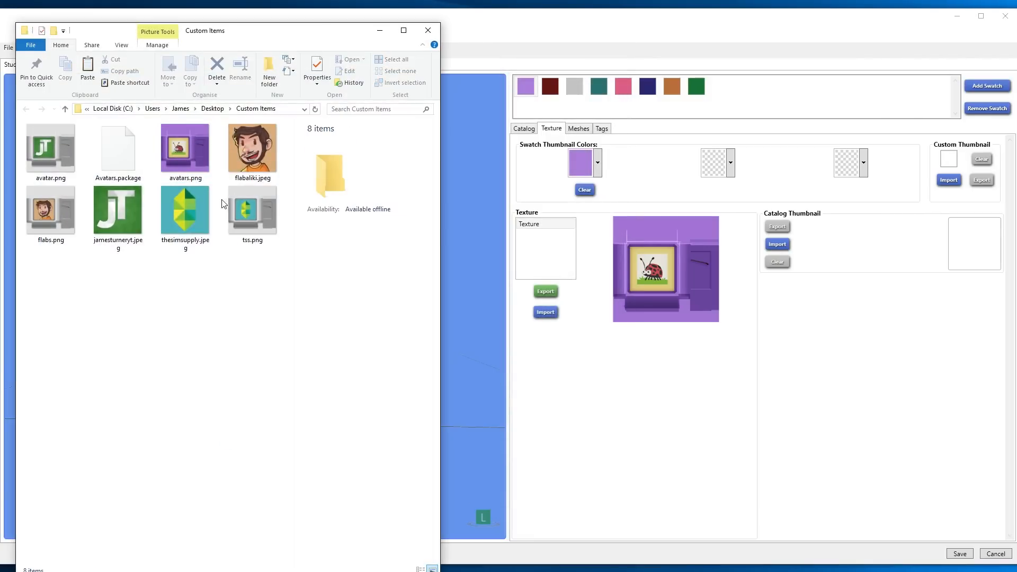
click(50, 164)
ctrl+click(51, 211)
ctrl+click(252, 211)
key(Delete)
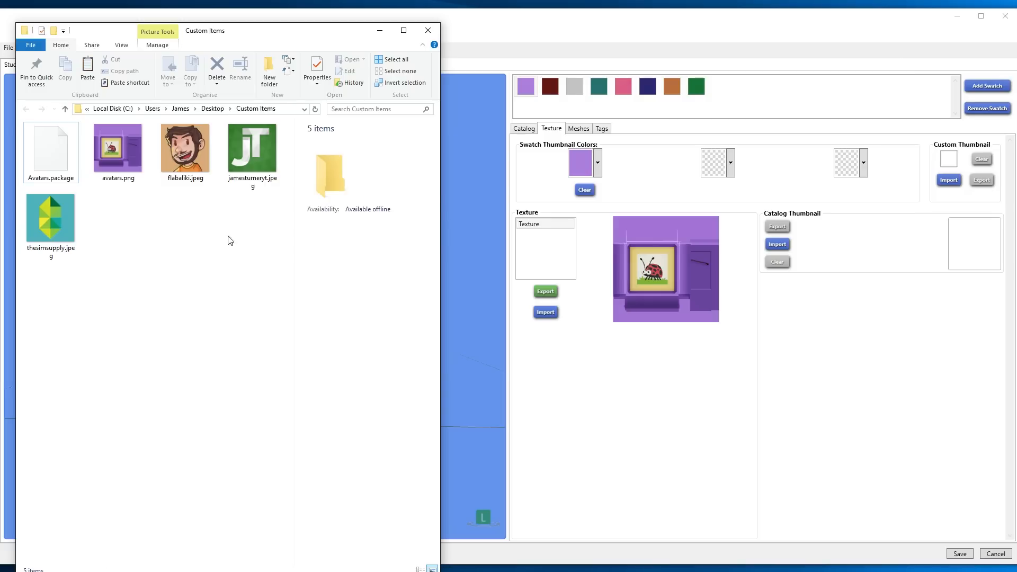
Switch to Photoshop, close the old avatar.png document without saving and open the exported avatars.png
click(130, 167)
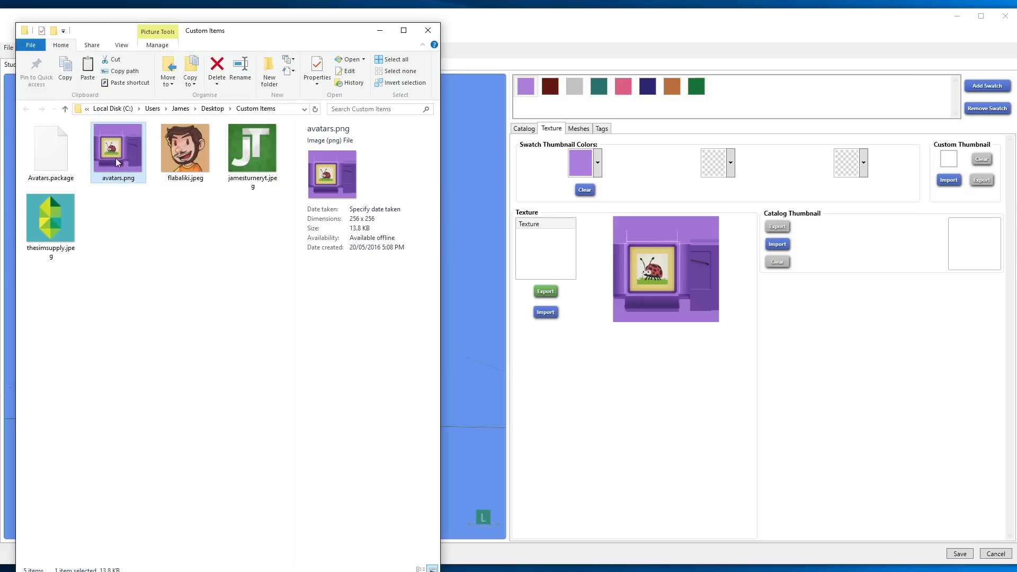
drag(217, 33, 206, 23)
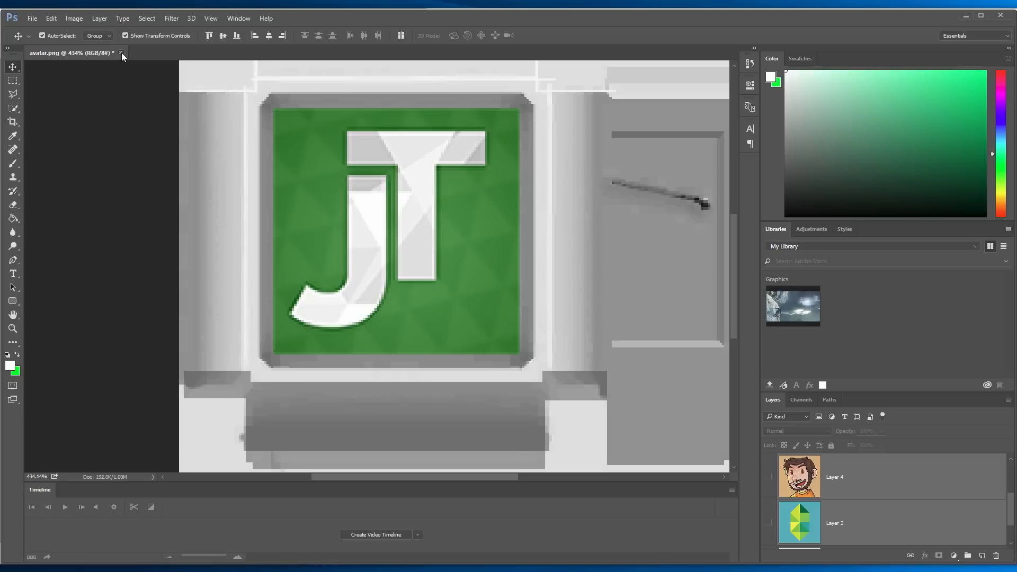
click(122, 55)
click(509, 222)
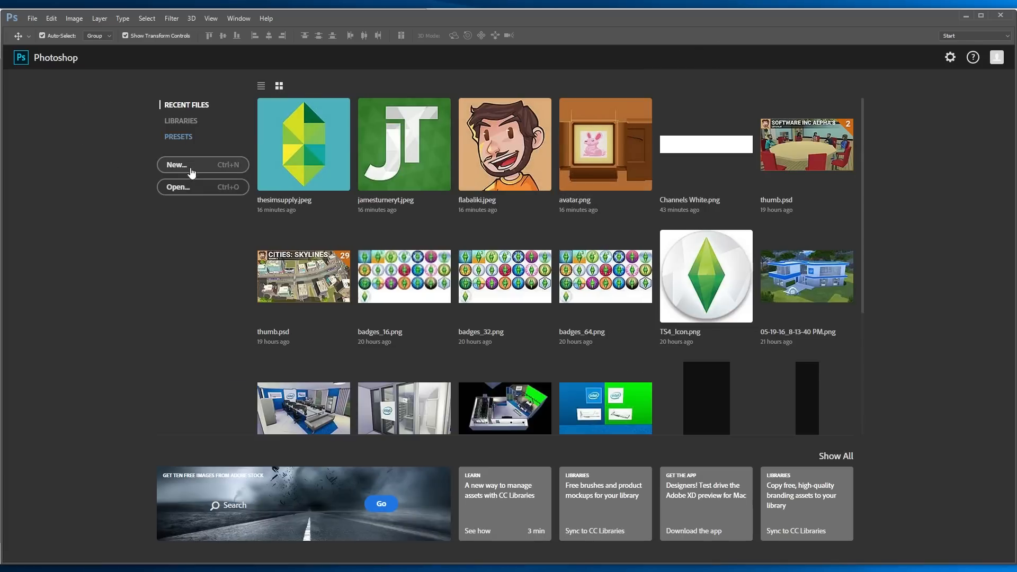
click(189, 186)
double_click(193, 127)
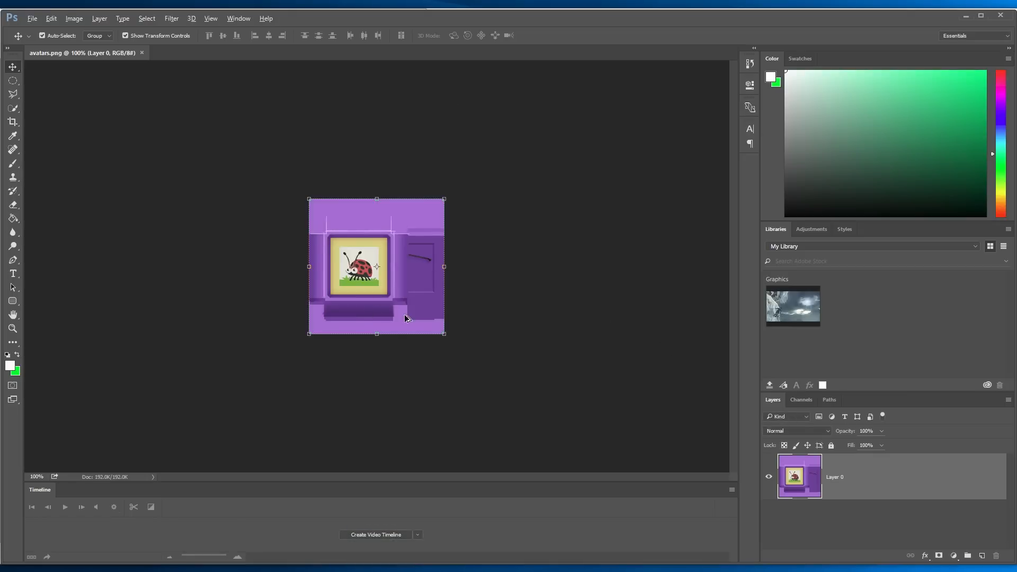
Select the whole ladybug picture inside the frame with the Rectangular Marquee, delete it and clear the selection
alt+scroll(326, 305, up, 5)
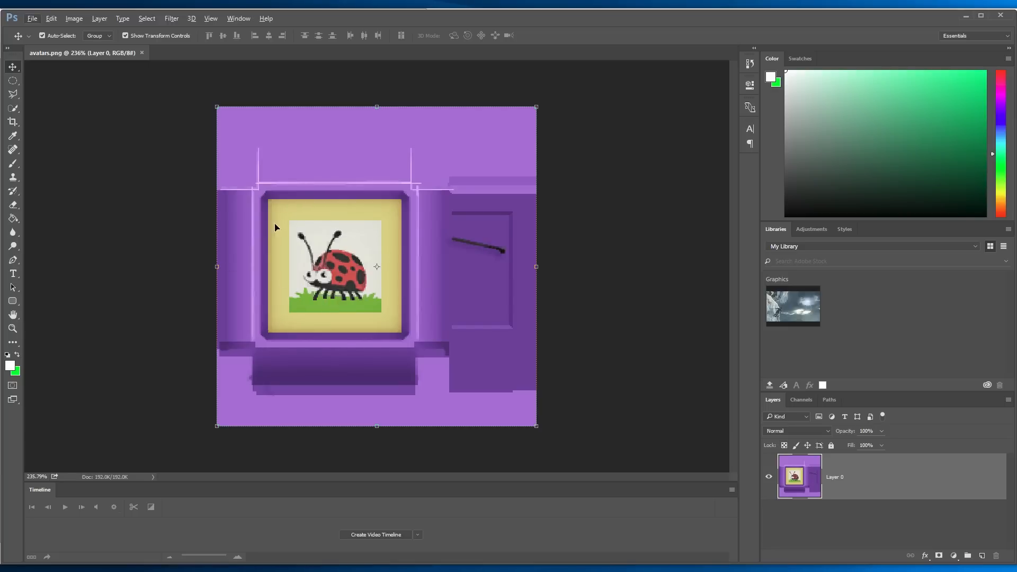
click(16, 81)
click(74, 81)
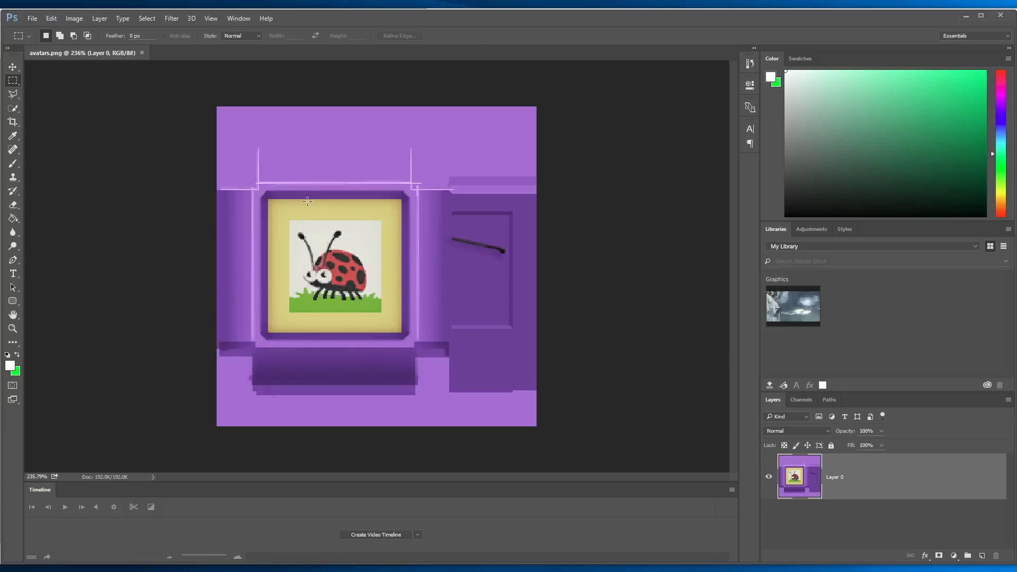
alt+scroll(284, 194, up, 5)
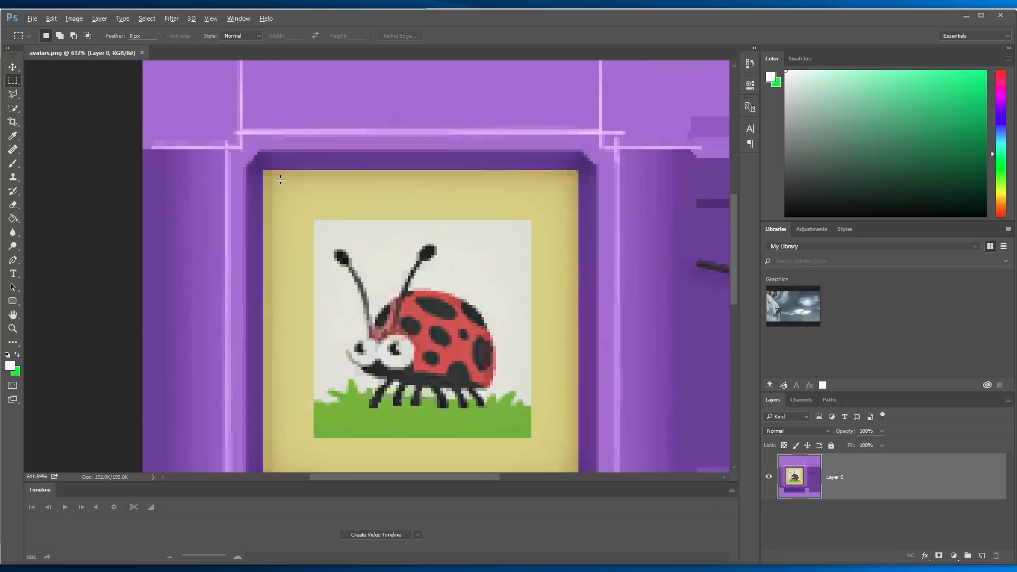
scroll(276, 178, down, 1)
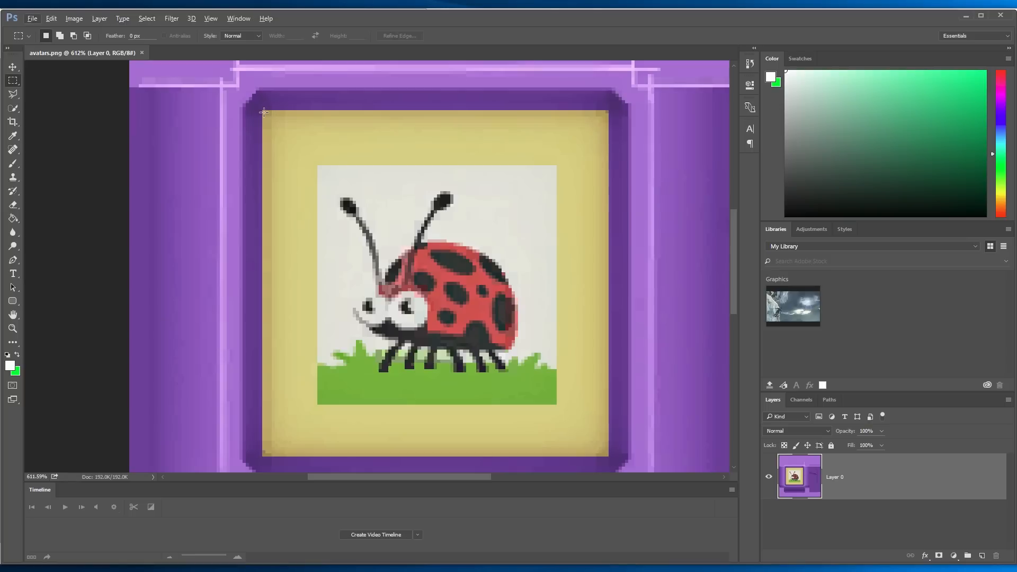
drag(263, 112, 607, 455)
key(Delete)
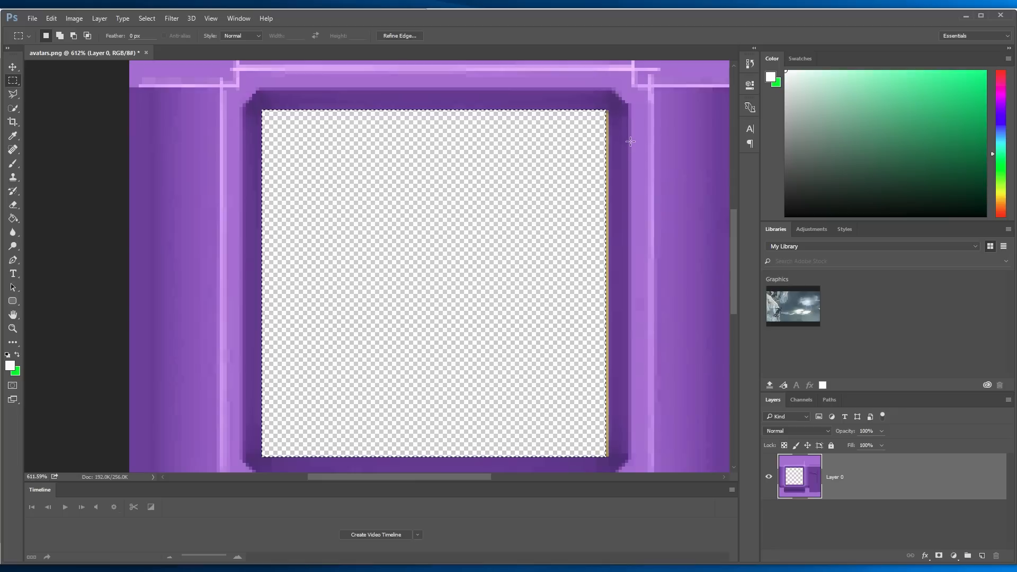
key(ctrl+d)
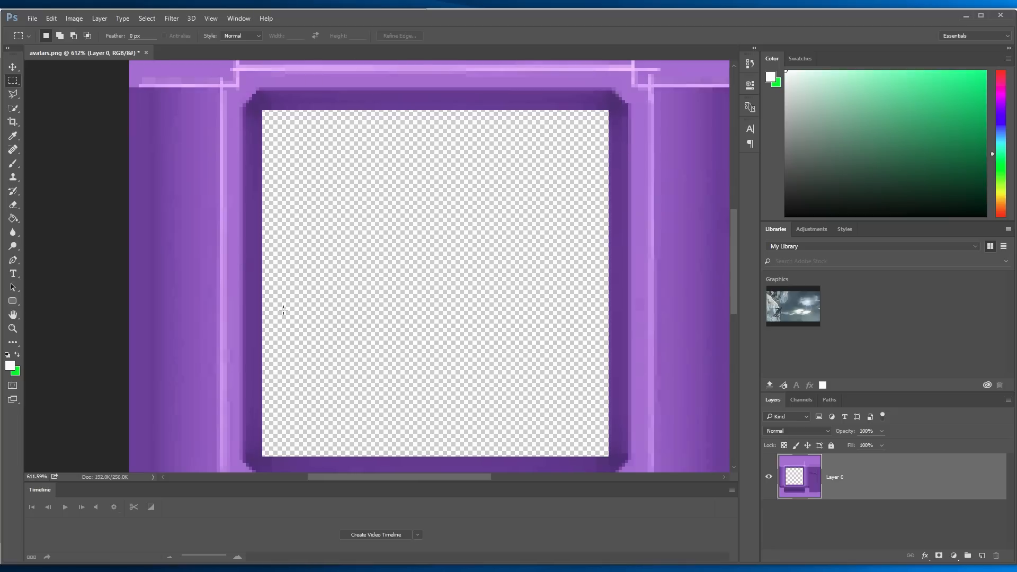
Desaturate the purple frame texture to greyscale
alt+scroll(439, 216, down, 5)
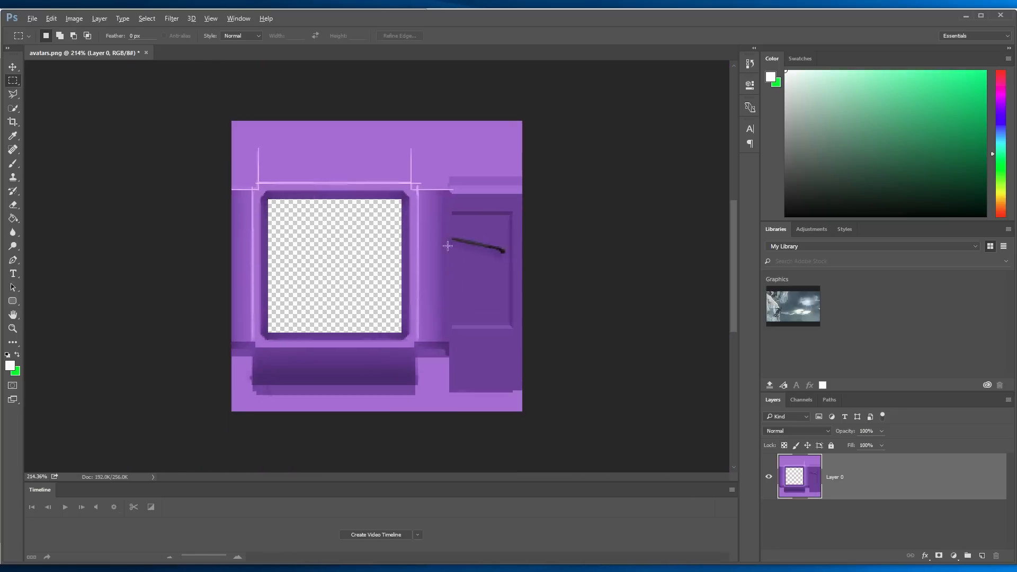
alt+scroll(362, 273, up, 1)
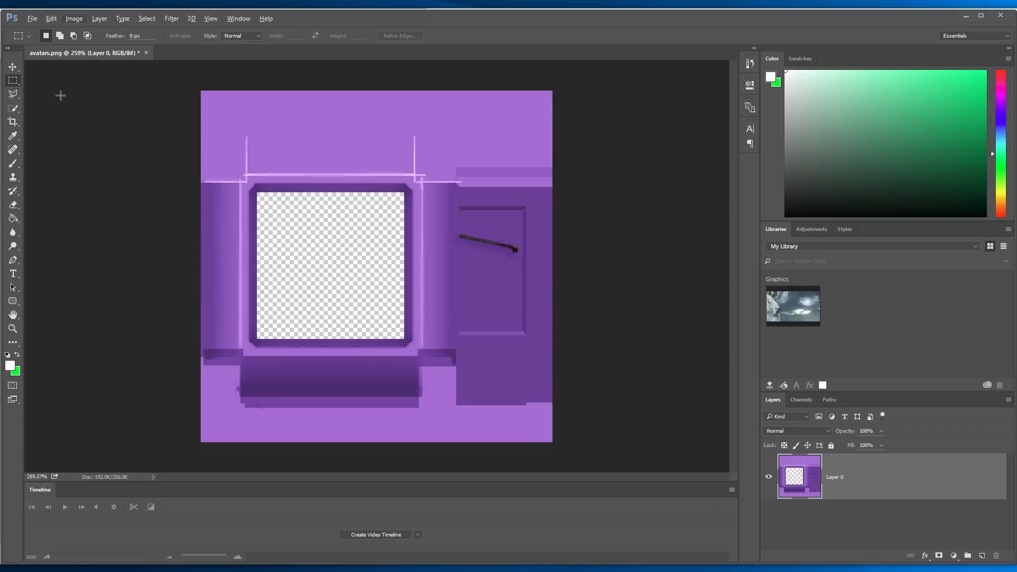
click(70, 20)
mouse_move(100, 50)
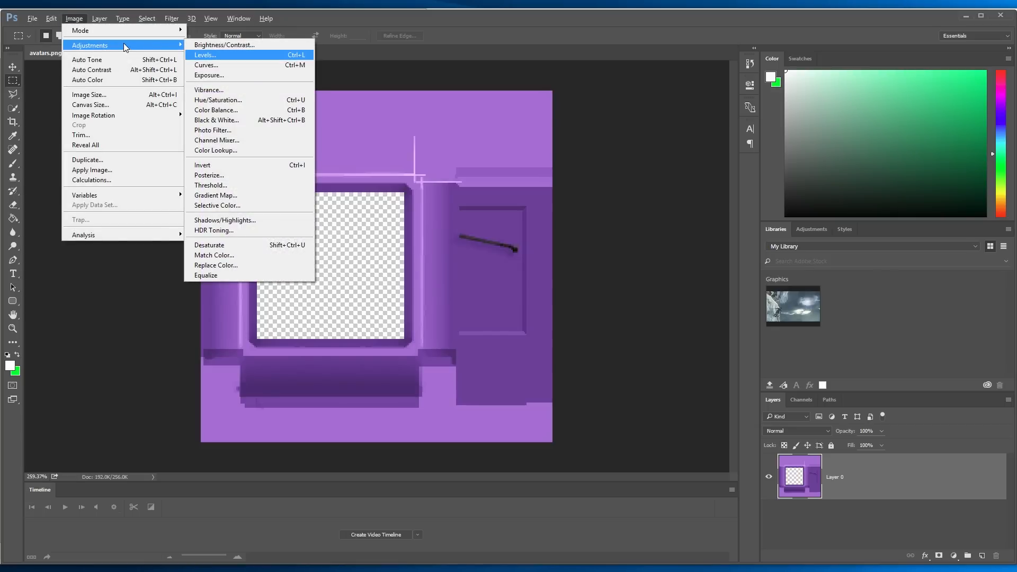
click(277, 245)
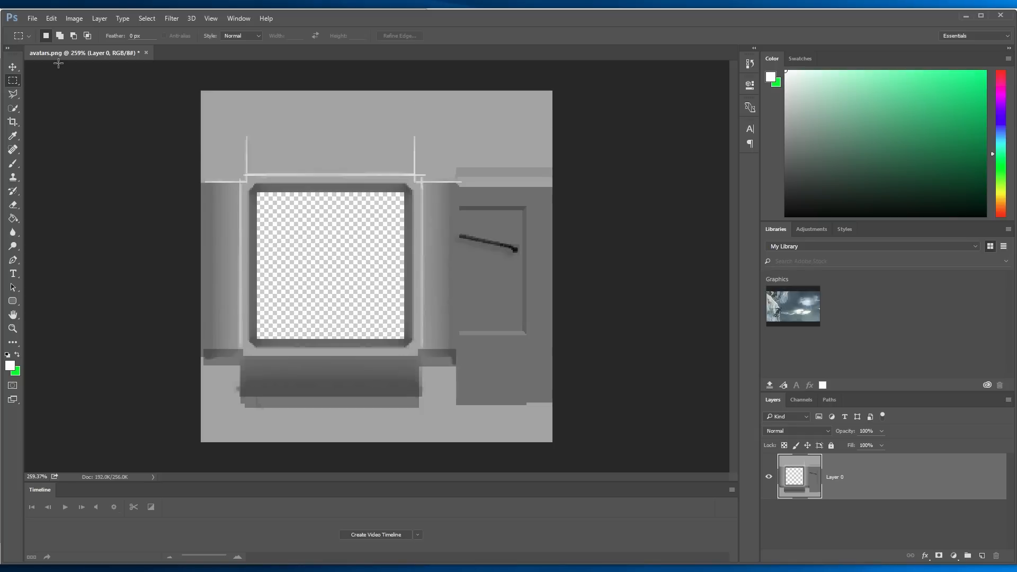
Raise the frame texture's brightness to 150 with a Brightness/Contrast adjustment, leaving contrast at 0
click(75, 18)
mouse_move(82, 49)
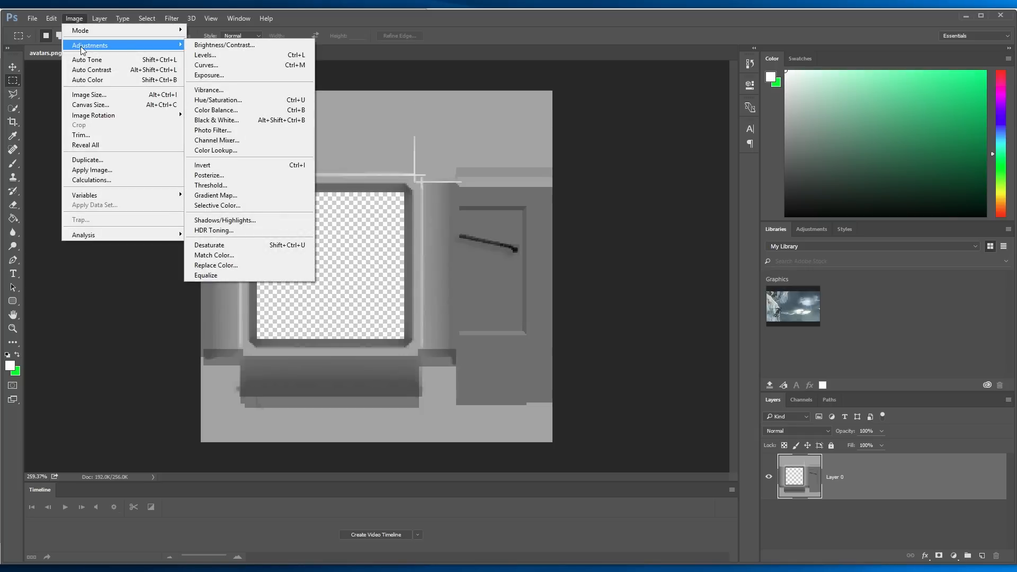
click(249, 46)
drag(497, 92, 550, 100)
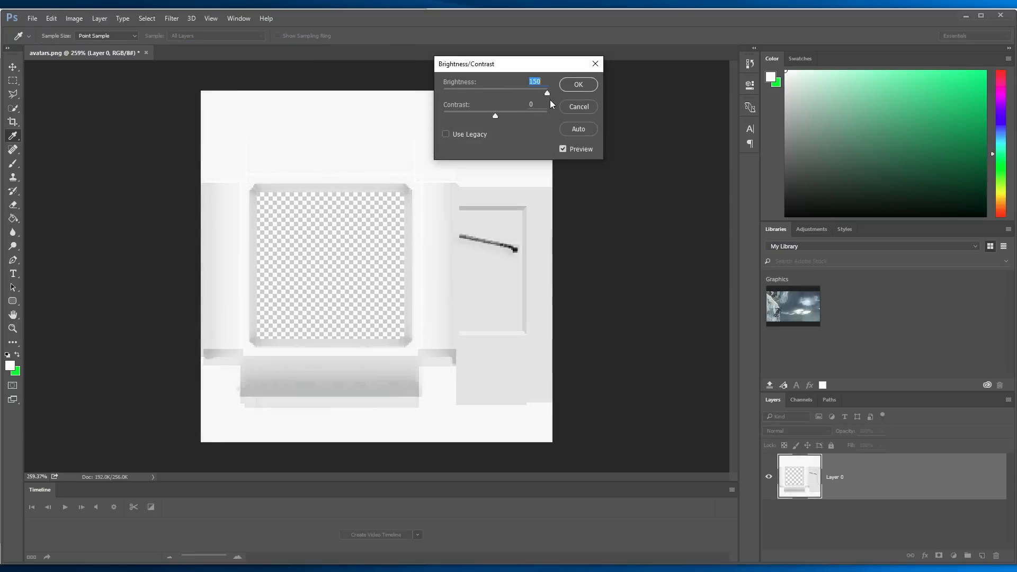
click(578, 84)
key(m)
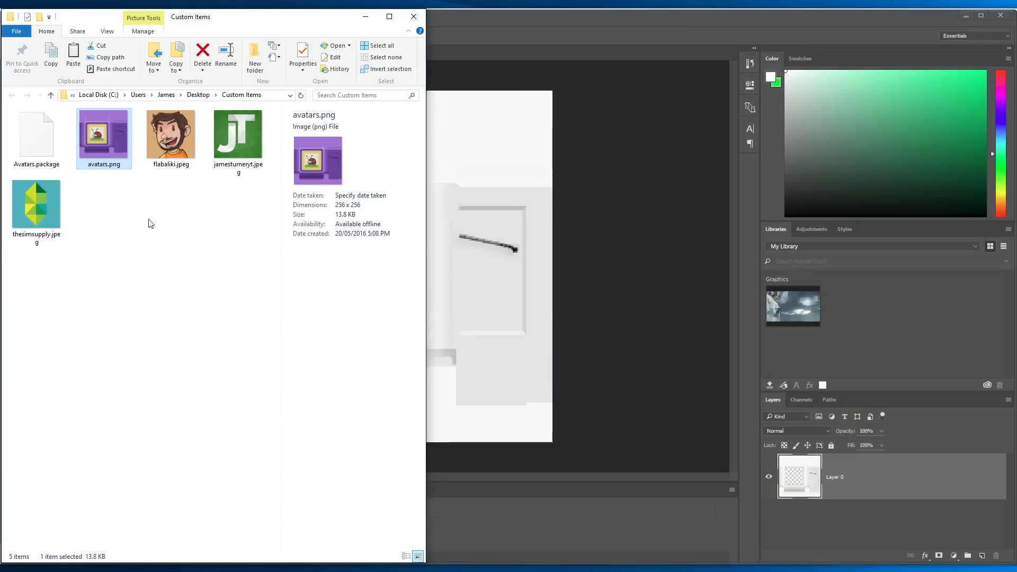
Place the three avatar JPEG images from the Custom Items folder into avatars.png as separate layers at their default placement size
click(170, 137)
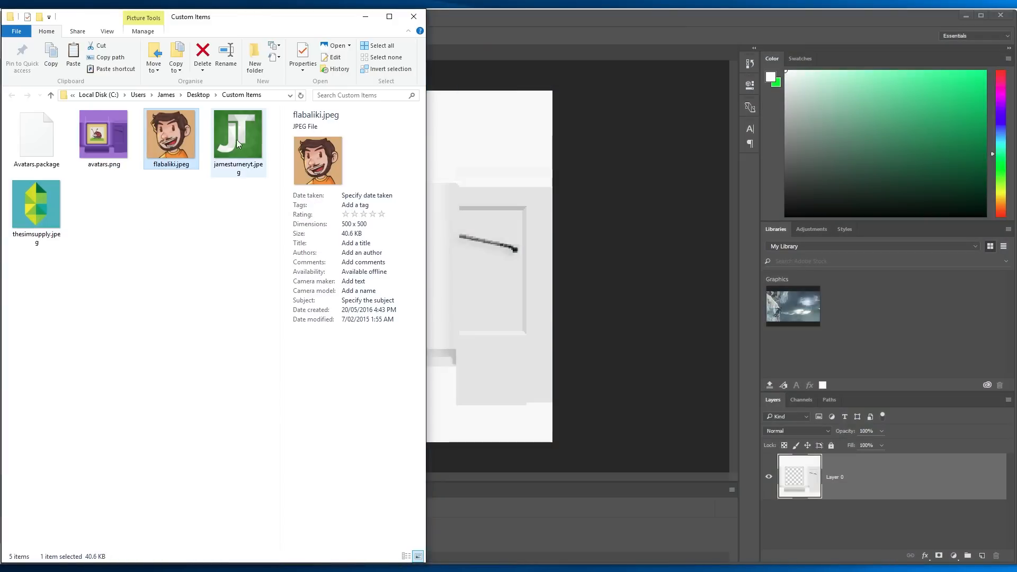
ctrl+click(237, 143)
ctrl+click(52, 221)
drag(234, 142, 490, 150)
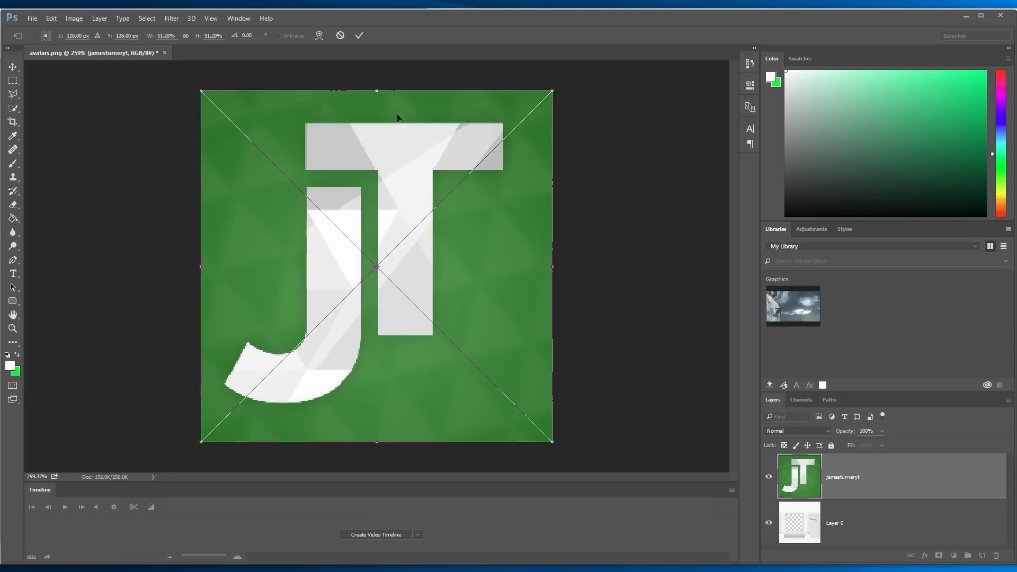
click(360, 36)
click(364, 34)
click(364, 34)
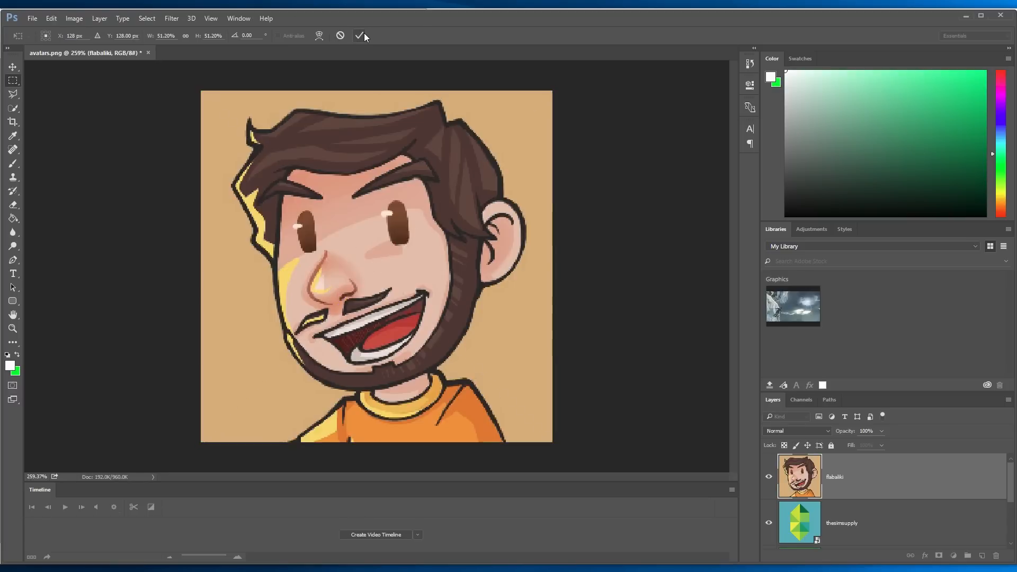
Finish placing the last avatar, then scale all three avatar layers together to 43.36% from the canvas's upper-left corner
click(364, 35)
scroll(854, 524, down, 1)
shift+click(842, 523)
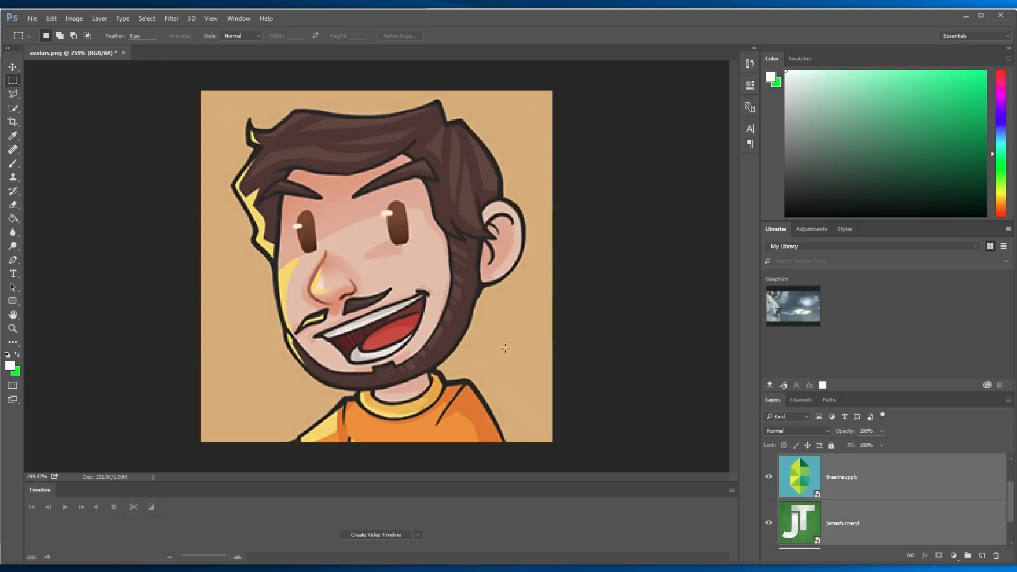
click(13, 67)
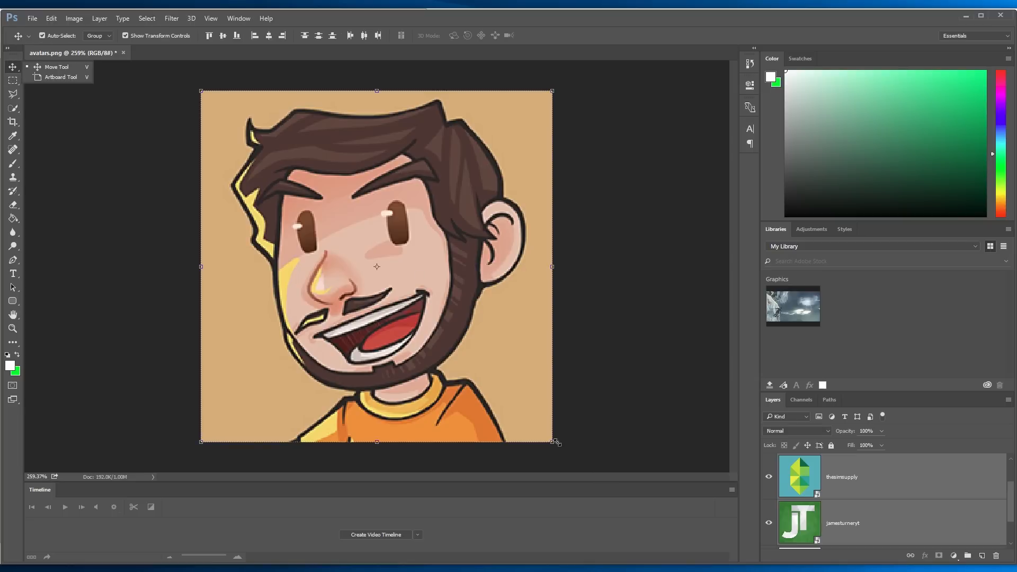
drag(553, 441, 343, 261)
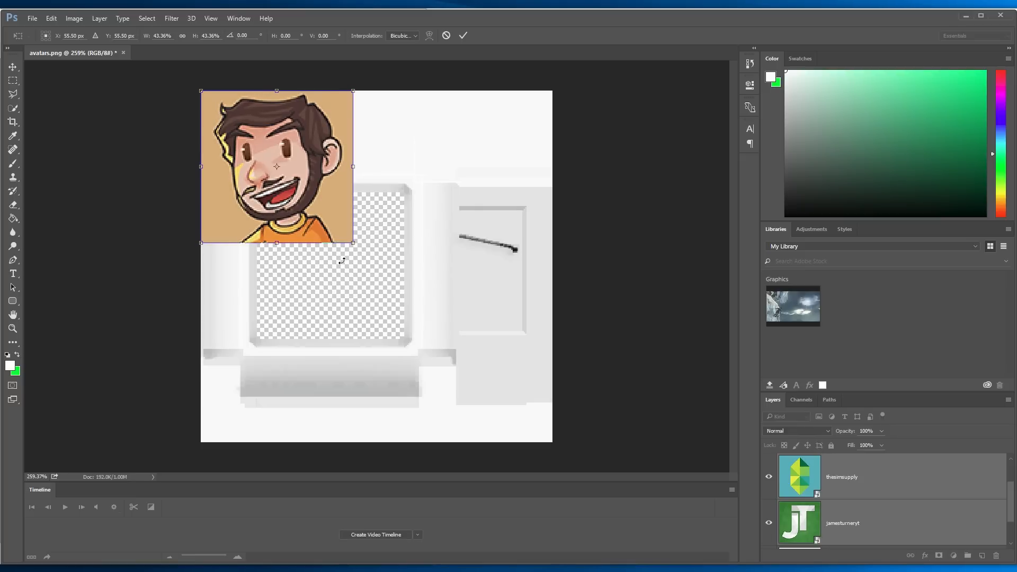
click(462, 36)
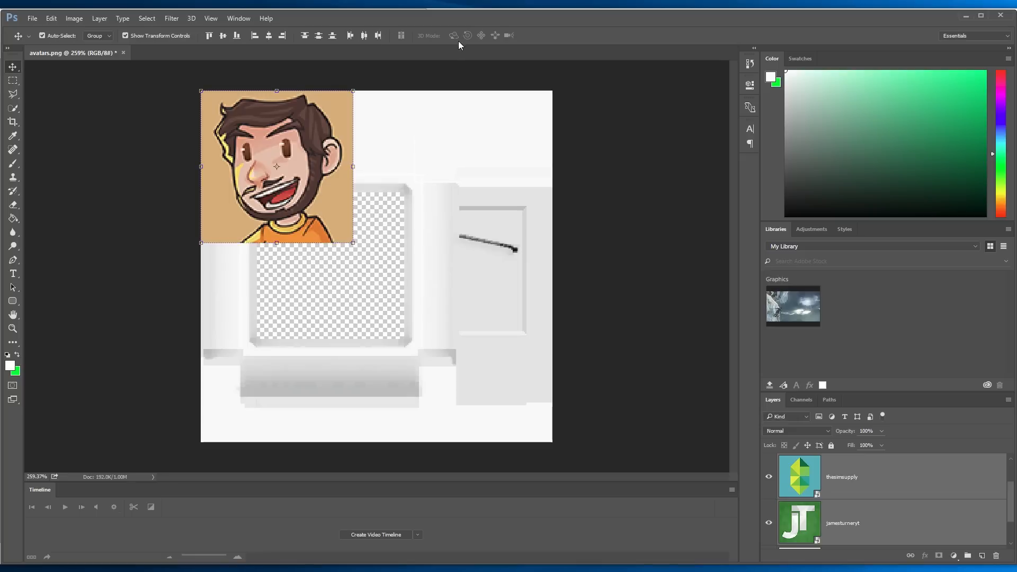
Position the three scaled avatar layers so they cover the transparent opening inside the frame, nudging them into alignment
drag(291, 168, 341, 261)
alt+scroll(305, 253, up, 5)
drag(227, 171, 241, 174)
key(Left)
key(Left)
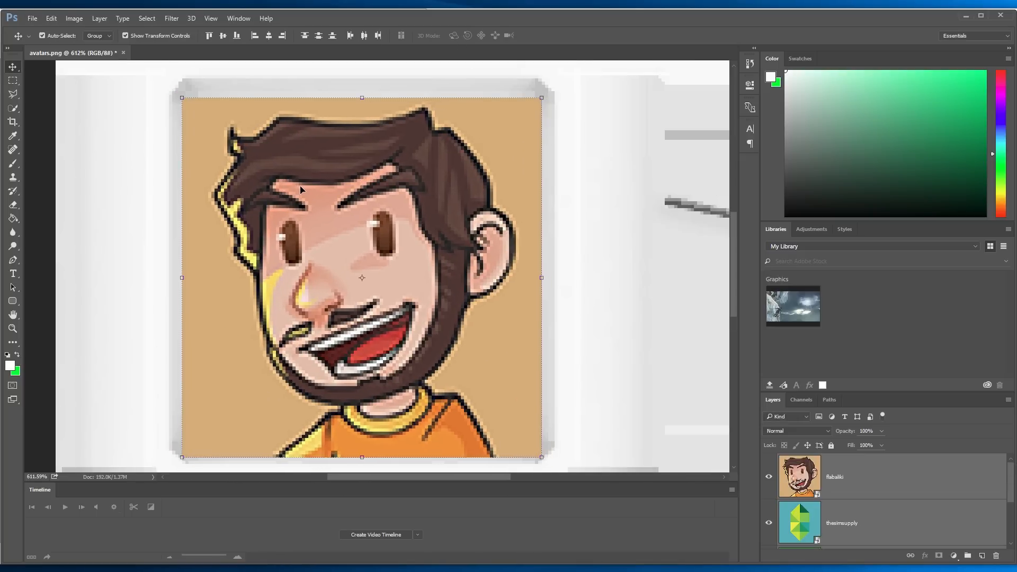
key(Up)
key(Up)
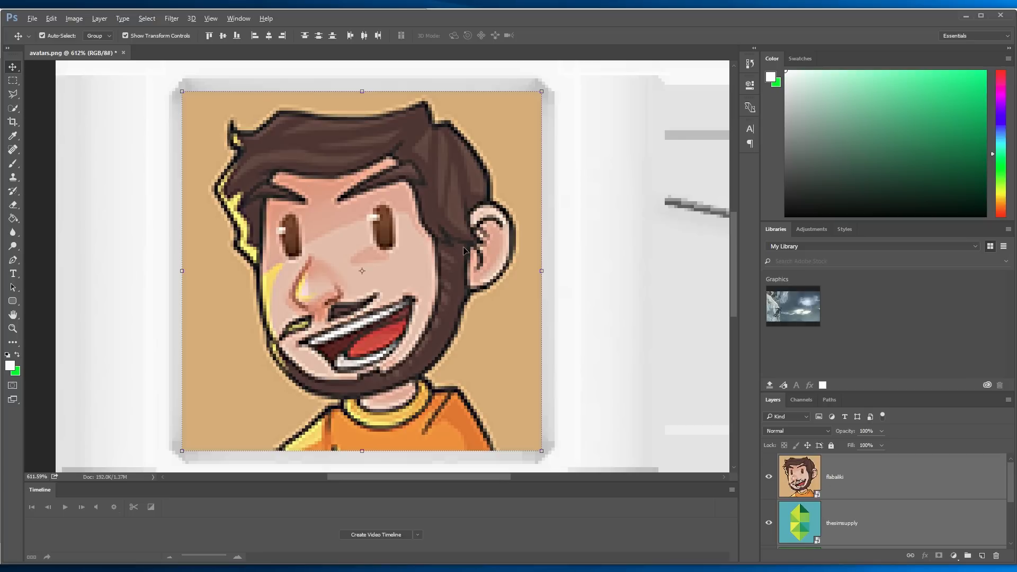
Reorder the three avatar layers beneath the frame layer, Layer 0, and enlarge the layer list to show all four layers
alt+scroll(464, 256, down, 2)
scroll(866, 512, down, 3)
drag(845, 485, 851, 544)
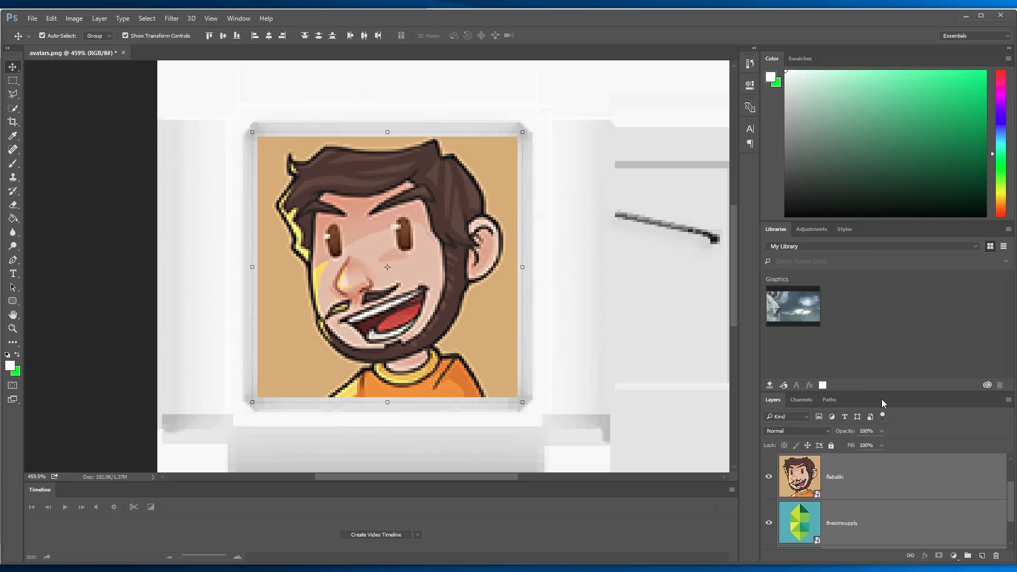
drag(888, 395, 884, 231)
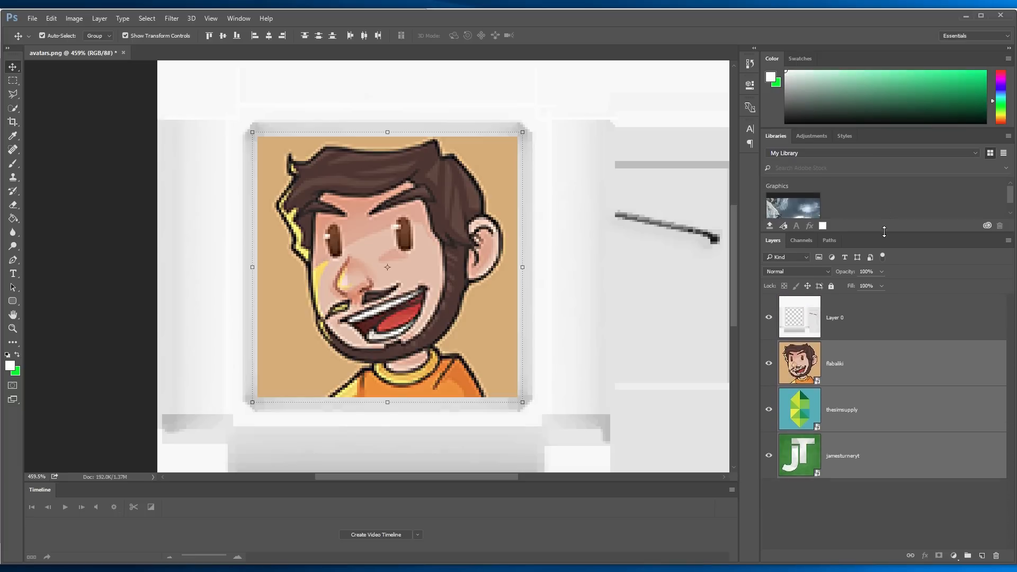
Export the texture with the flabaliki avatar showing as a transparent PNG named flabaliki in the Custom Items folder
click(847, 398)
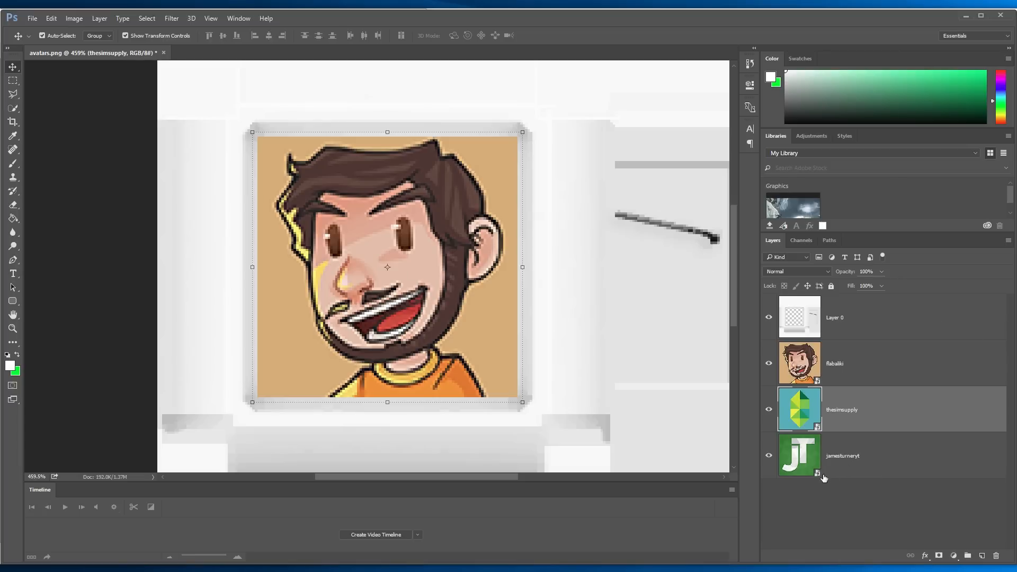
click(798, 379)
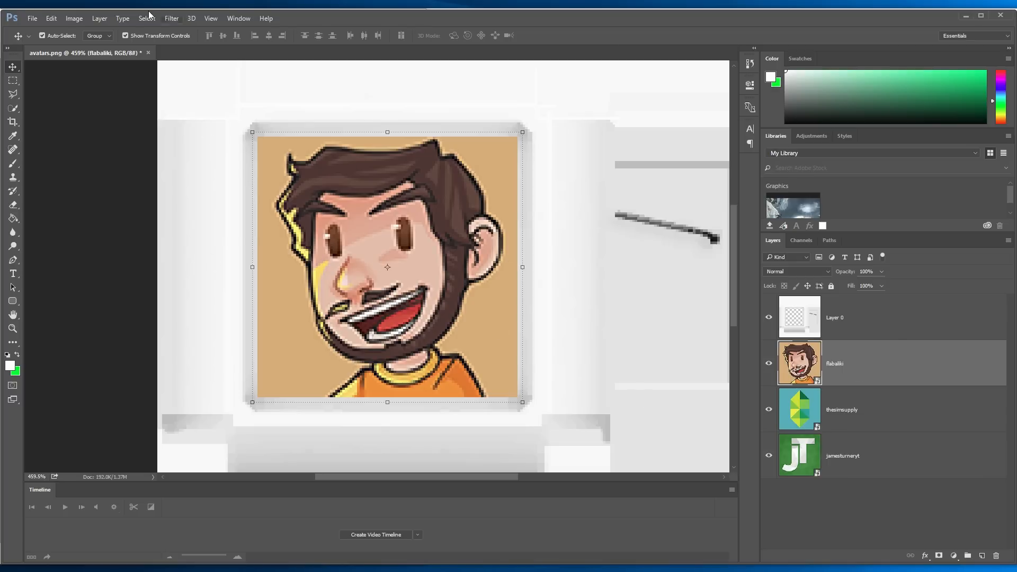
click(32, 18)
mouse_move(167, 177)
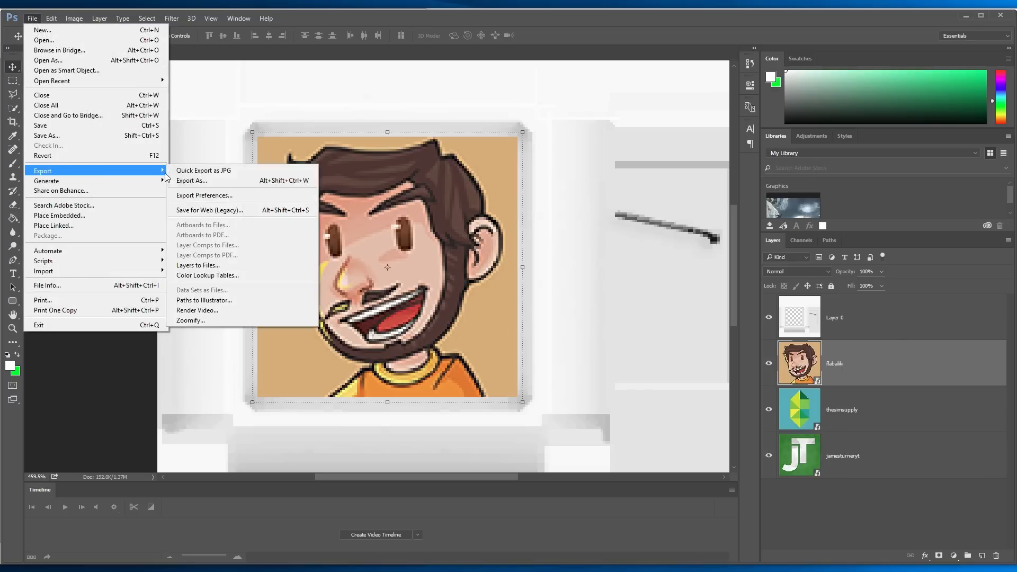
click(214, 181)
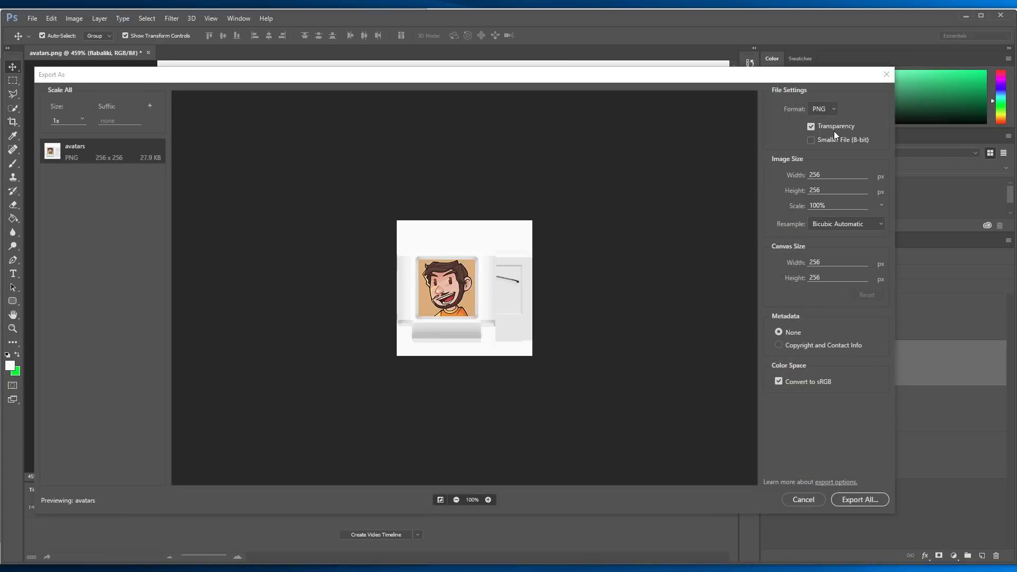
click(883, 503)
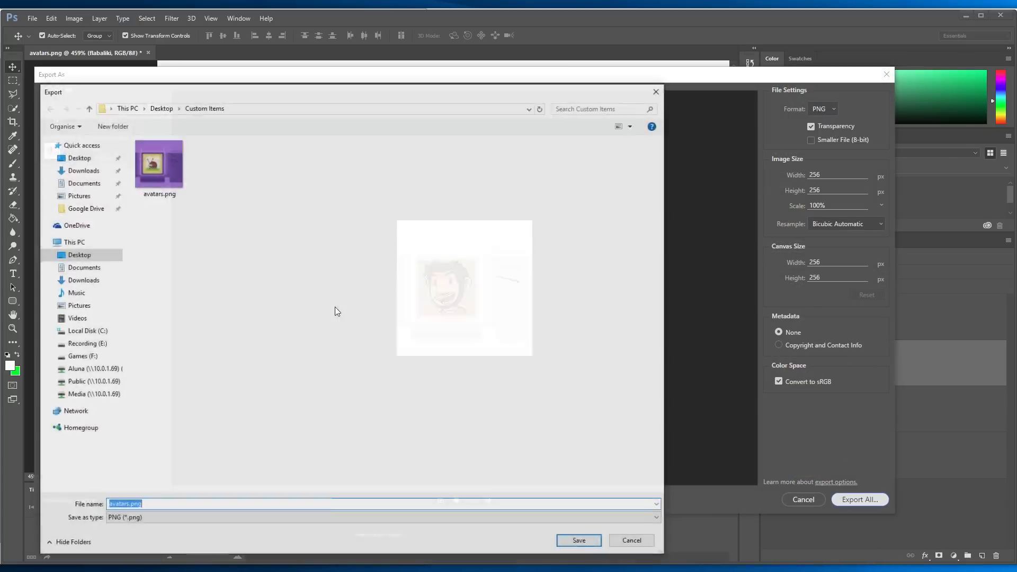
text(flab)
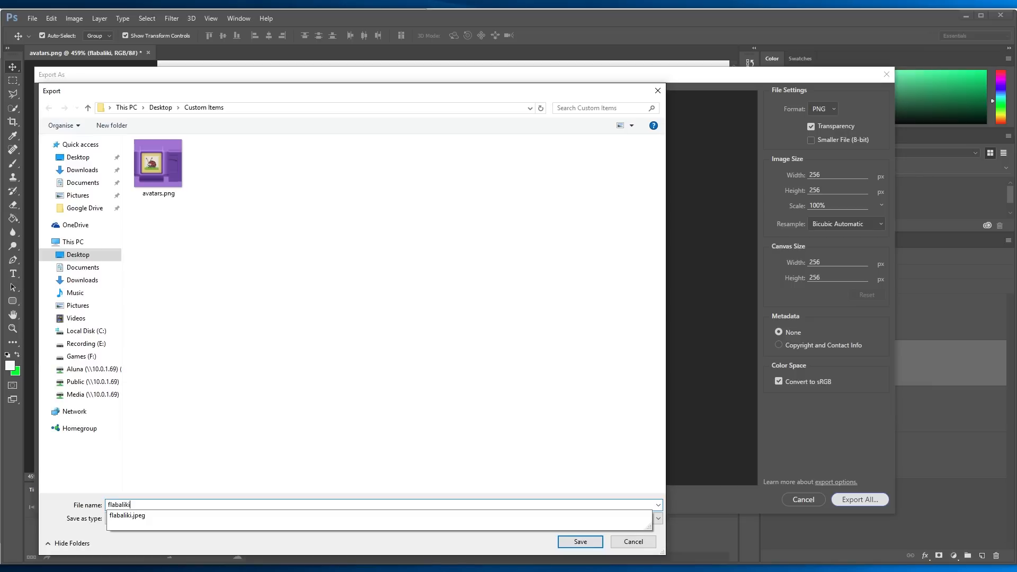
text(aliki)
key(Return)
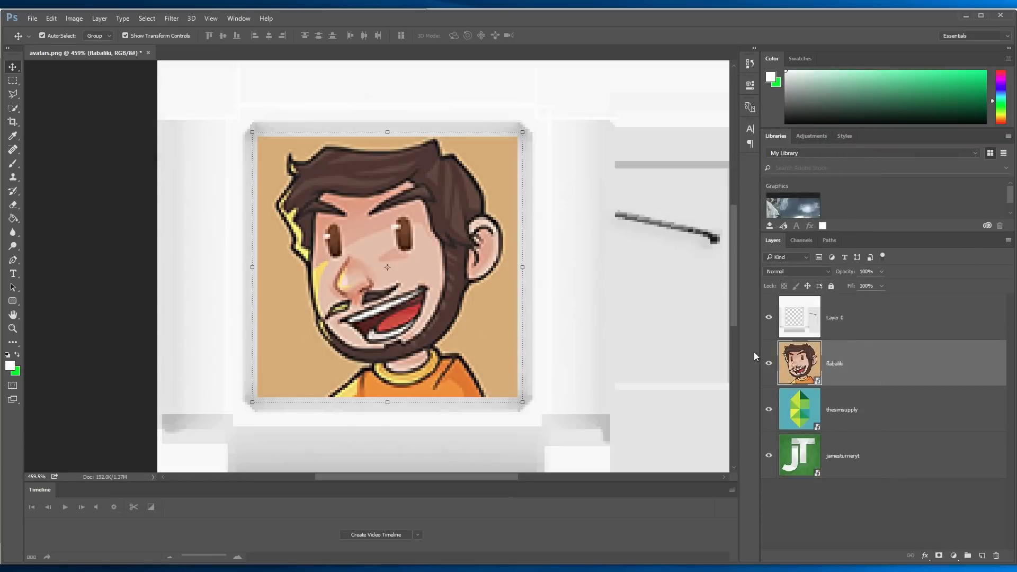
Hide the flabaliki layer and export the texture with the thesimsupply avatar as tss.png in the Custom Items folder
click(768, 363)
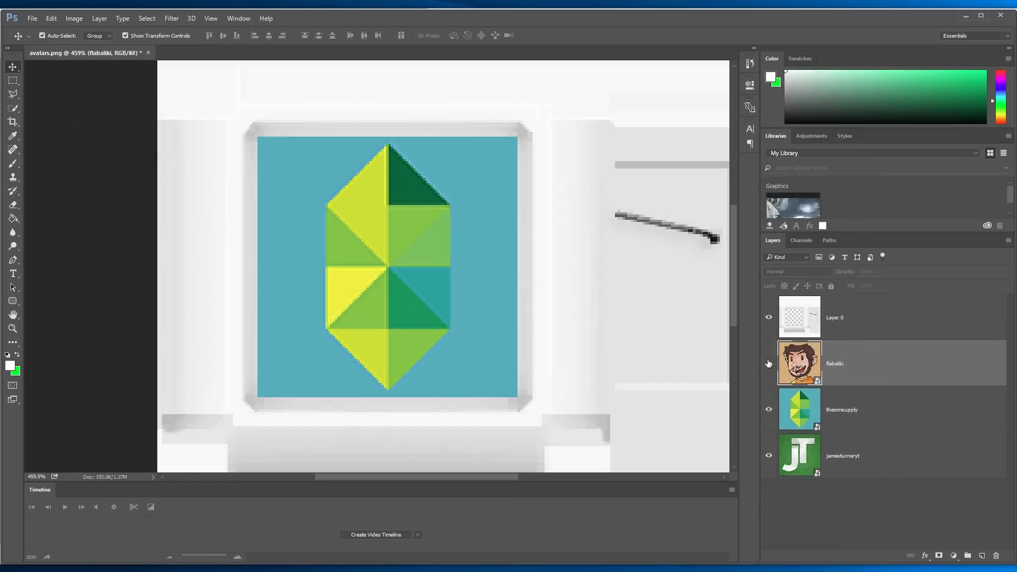
click(32, 18)
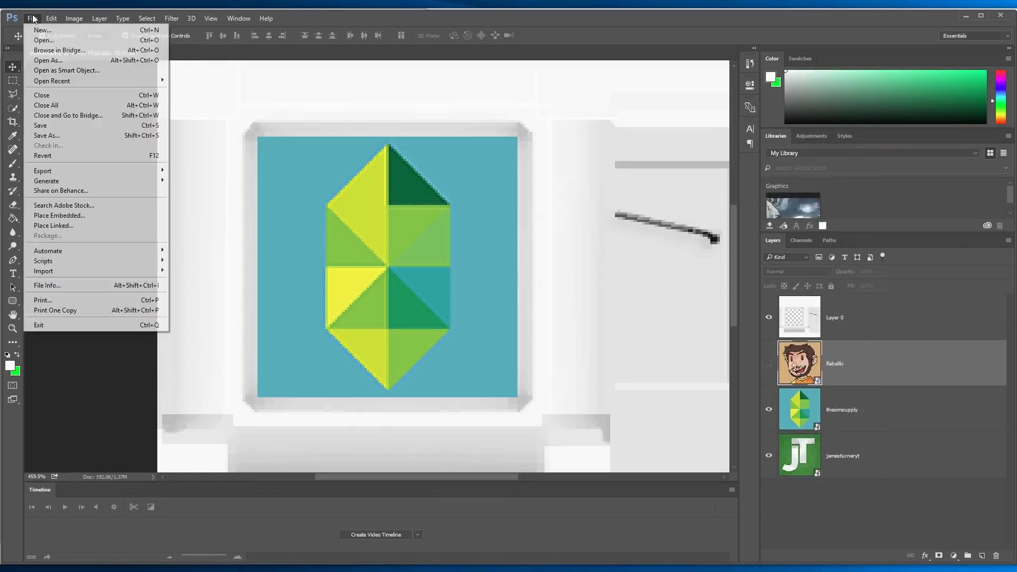
mouse_move(73, 172)
click(217, 181)
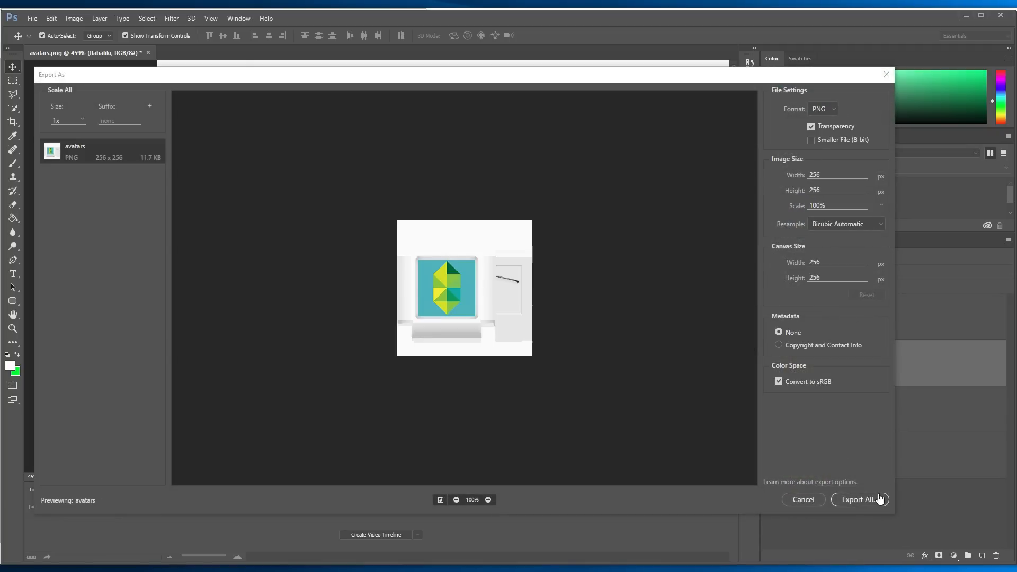
click(878, 499)
text(t)
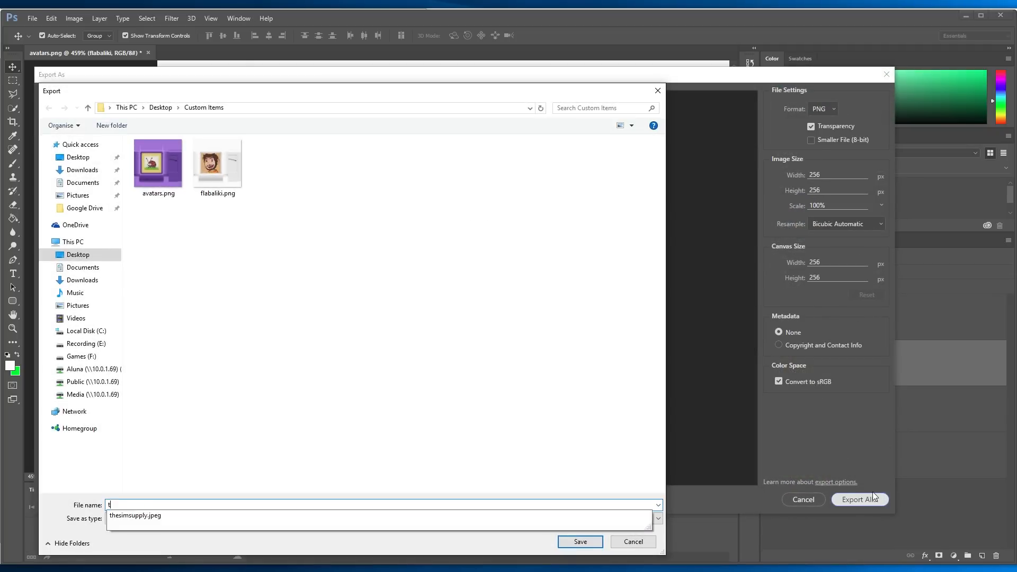
text(ss.png)
key(Return)
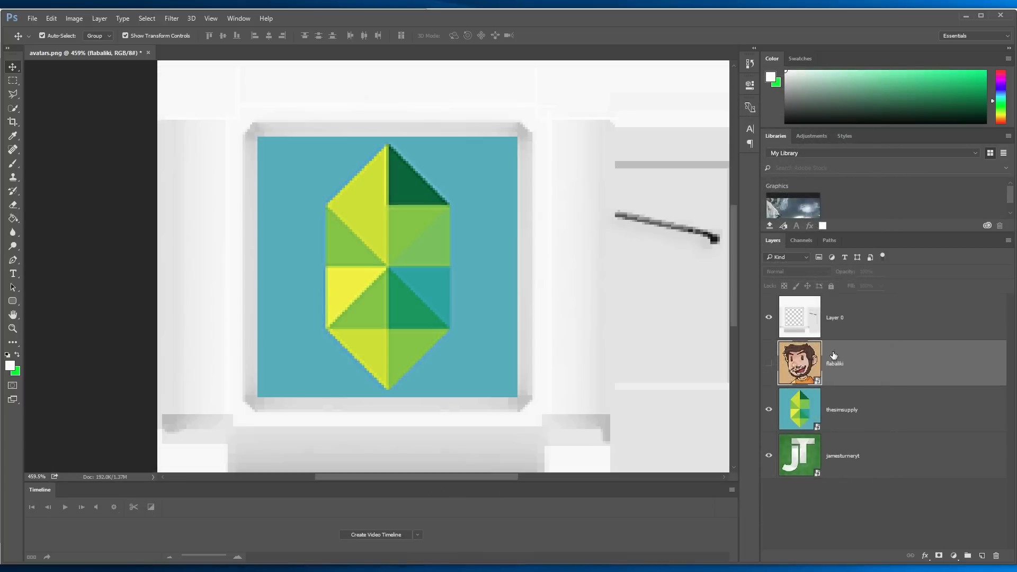
Hide the thesimsupply layer and export the texture with the green JT avatar as jt.png in the Custom Items folder
click(771, 407)
click(33, 18)
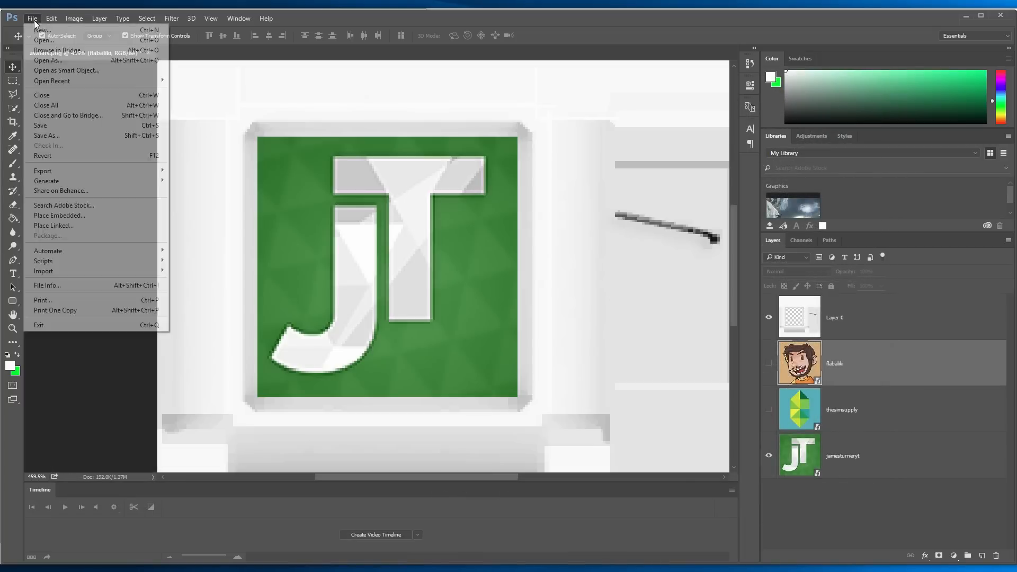
mouse_move(133, 174)
click(238, 181)
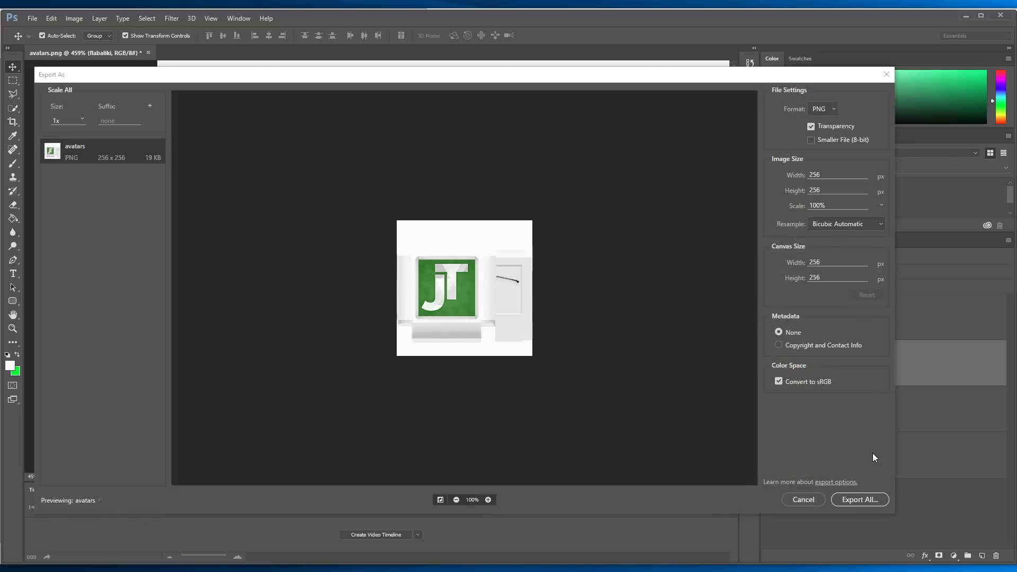
click(867, 501)
text(jt)
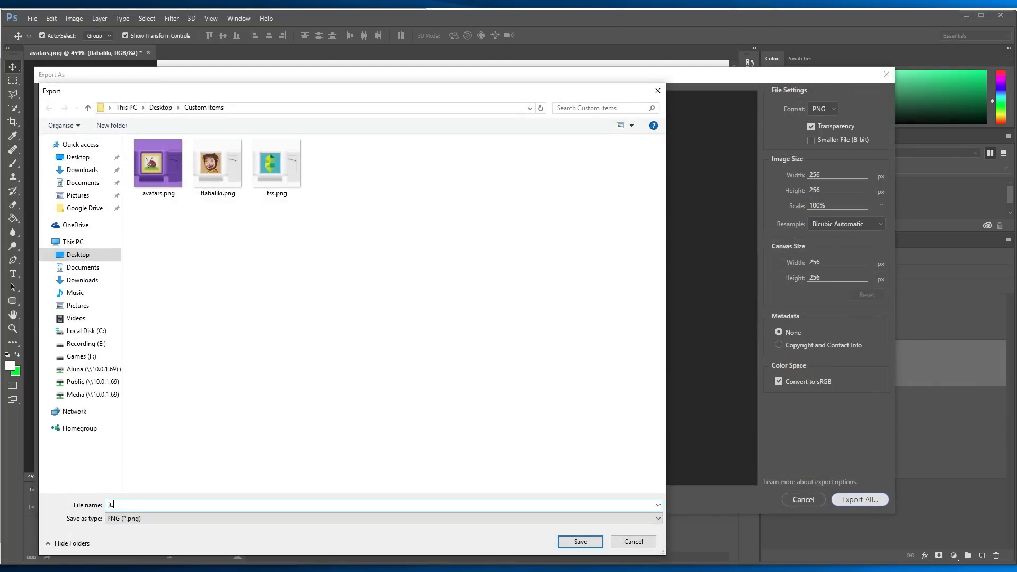
key(Return)
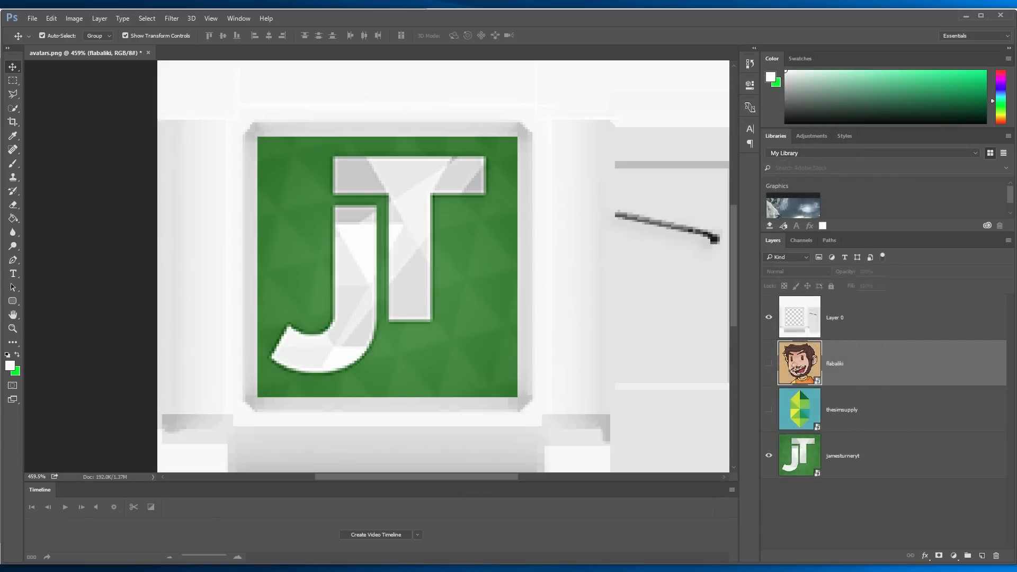
Switch to Sims 4 Studio and import flabaliki.png as the texture of the purple swatch, checking it on the 3D model
key(alt+Tab)
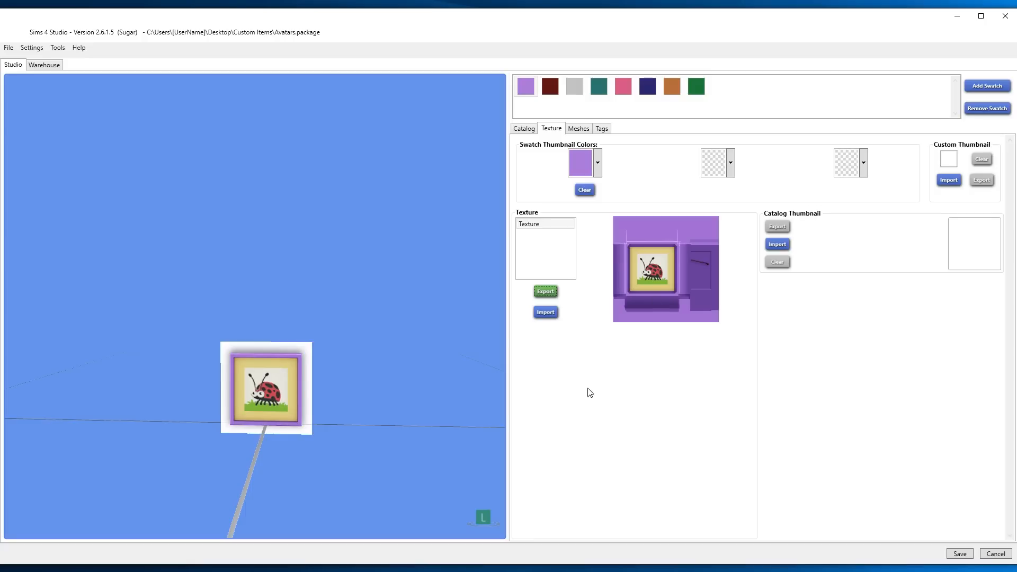
click(546, 312)
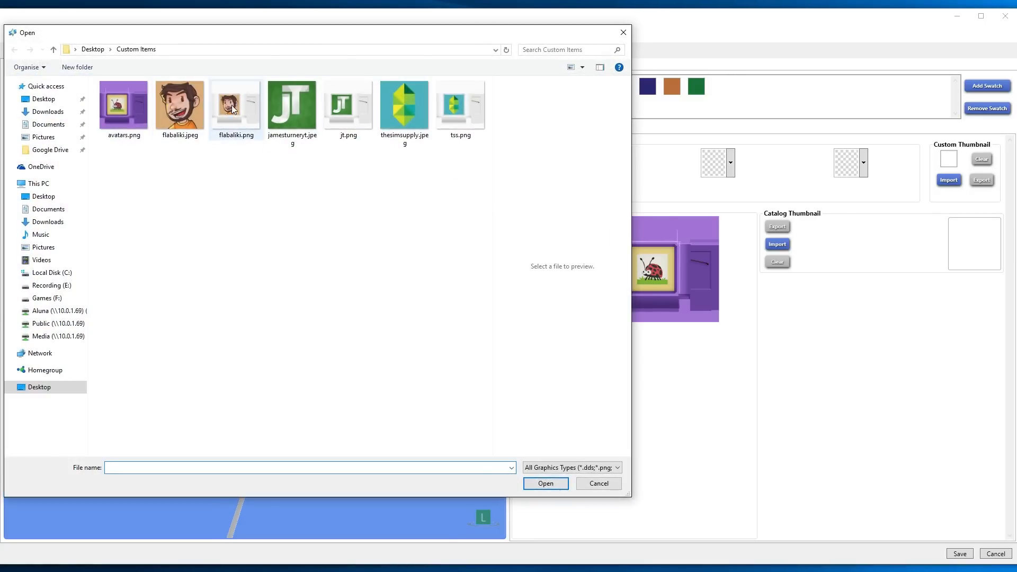
click(234, 109)
click(535, 482)
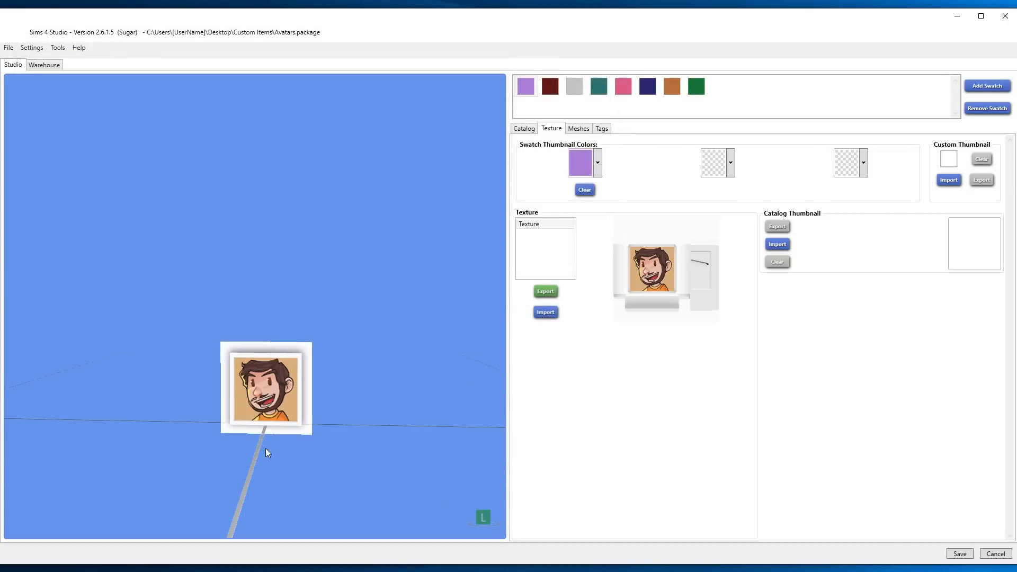
mouse_move(284, 428)
mouse_down()
mouse_move(318, 399)
mouse_move(307, 368)
mouse_move(424, 317)
mouse_move(427, 218)
mouse_move(129, 320)
mouse_move(320, 400)
mouse_up()
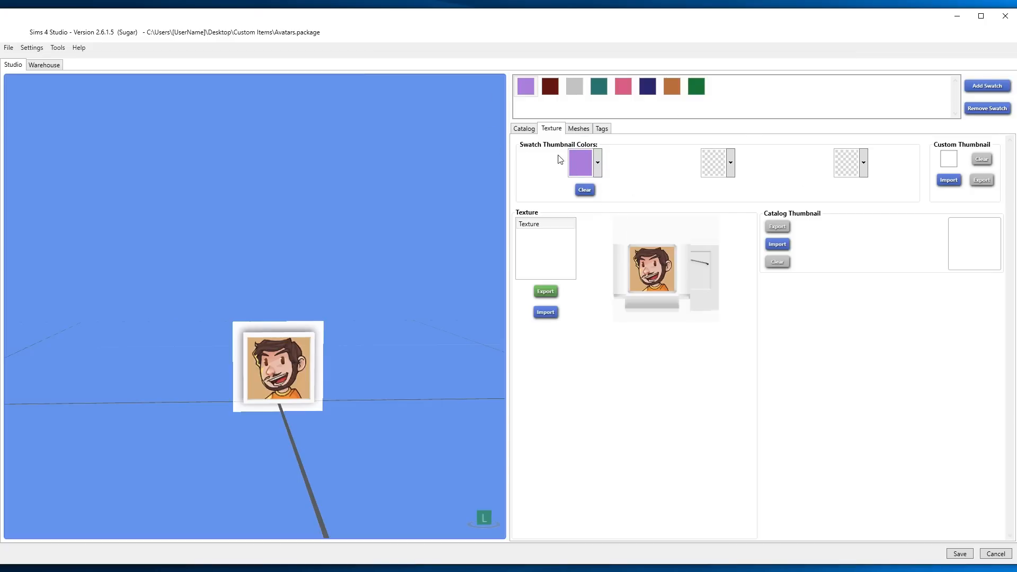
Set the first swatch's thumbnail color to white (#FFFFFF) and import flabaliki.jpeg as its custom thumbnail
click(598, 162)
drag(600, 211, 498, 130)
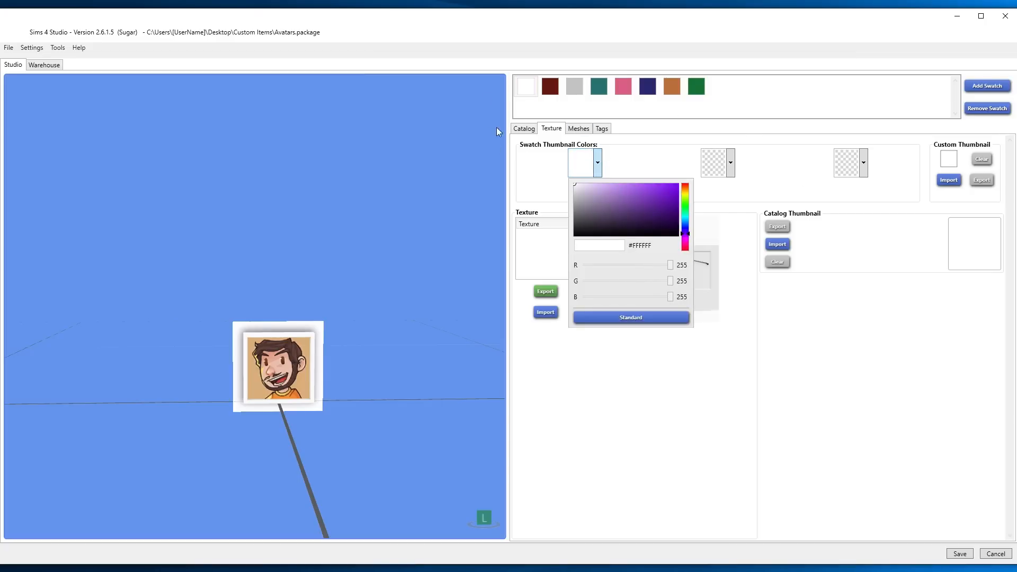
click(636, 425)
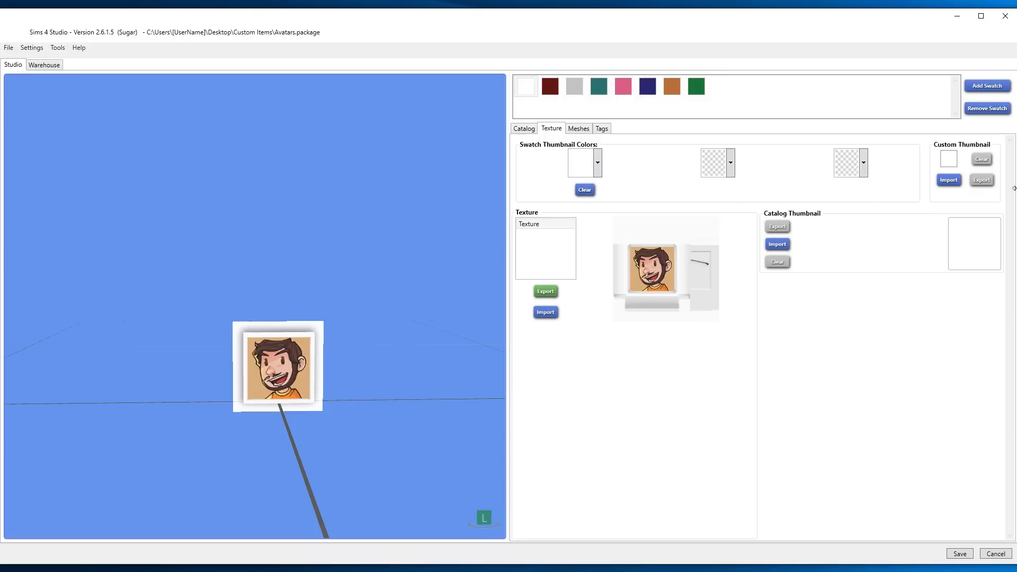
click(949, 181)
double_click(195, 120)
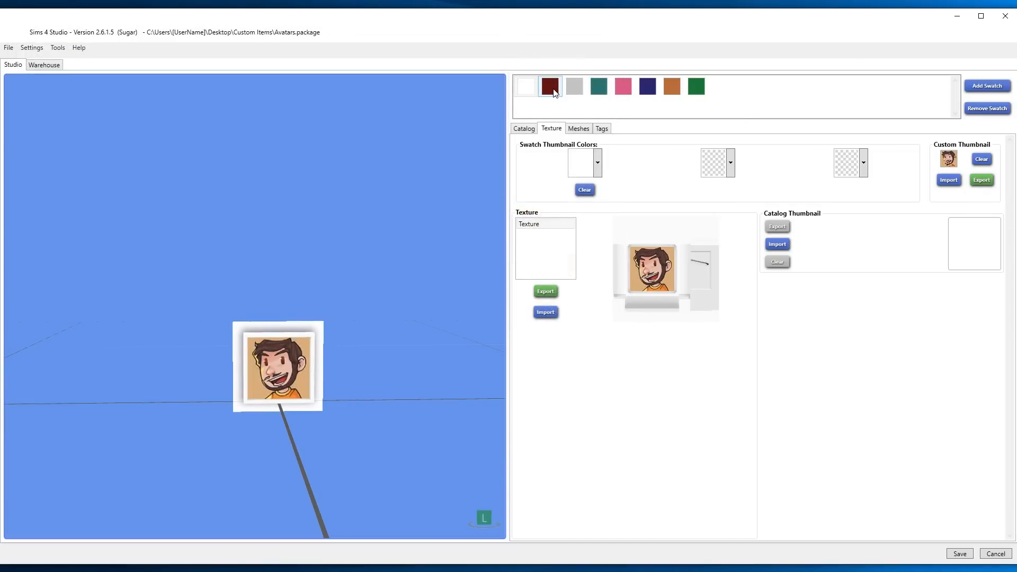
Import jt.png as the texture of the dark red swatch
click(554, 92)
click(546, 314)
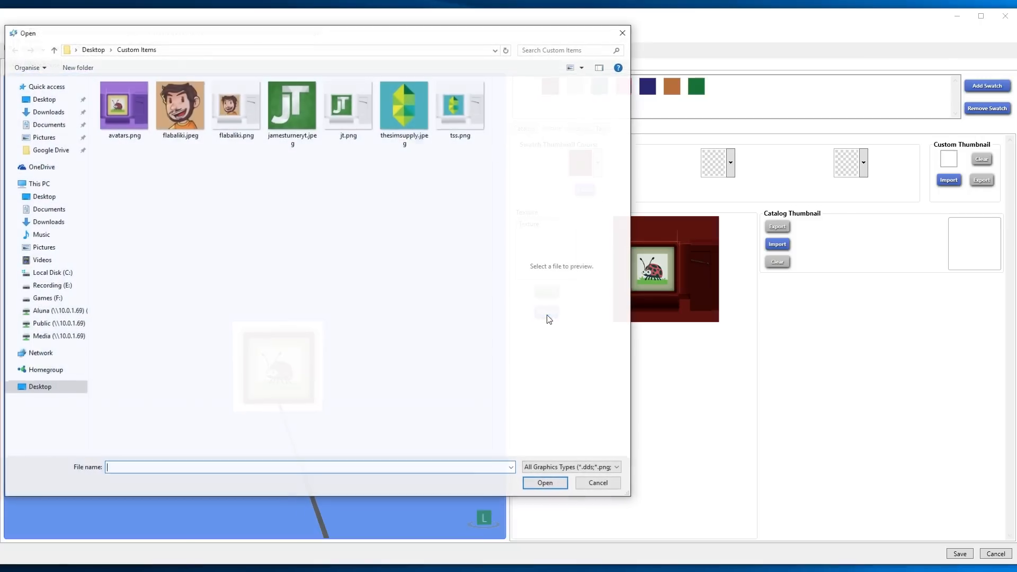
double_click(340, 112)
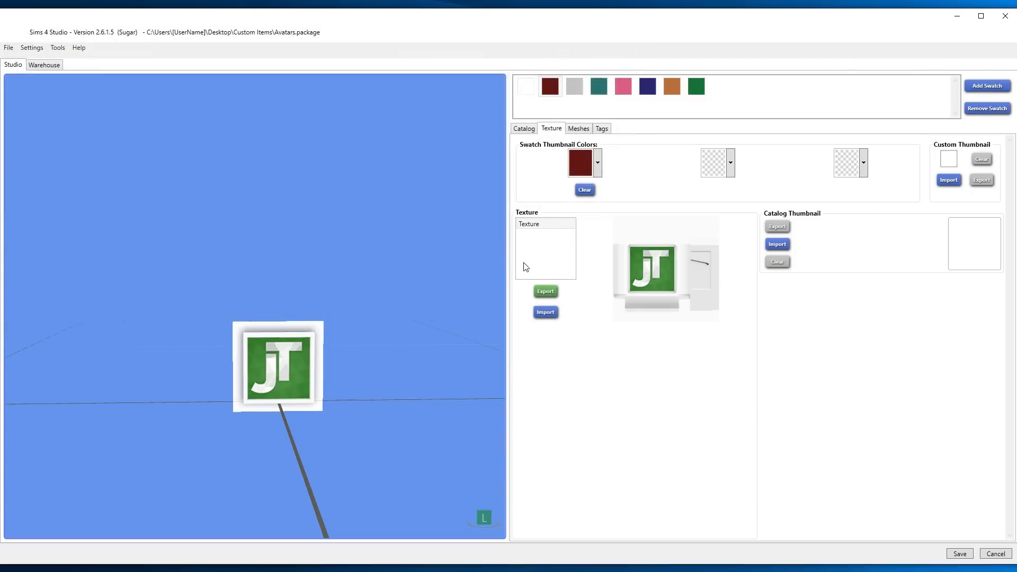
Set the thumbnail color of the swatch with the JT texture to white
click(597, 163)
click(610, 194)
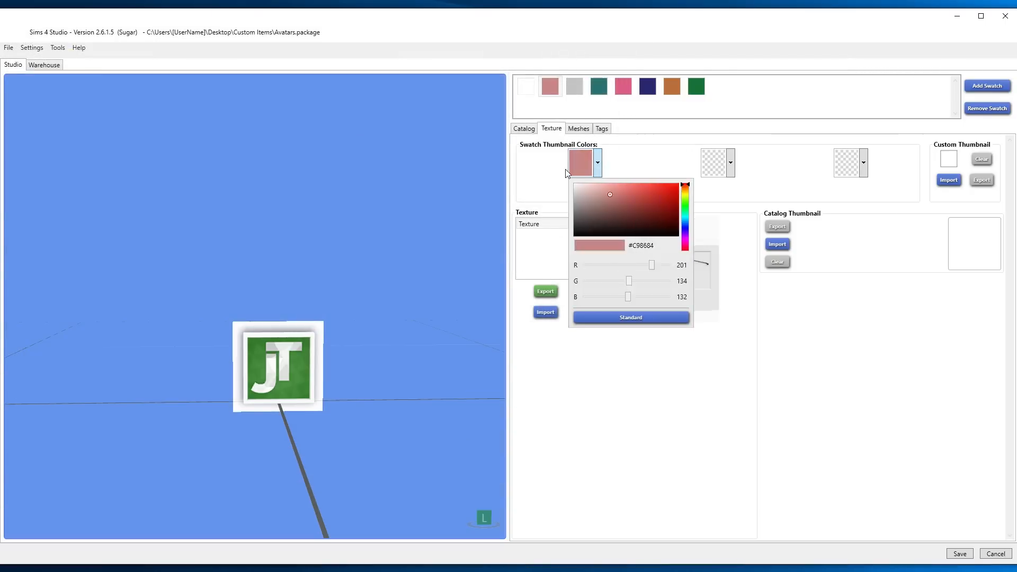
drag(566, 169, 542, 161)
click(743, 347)
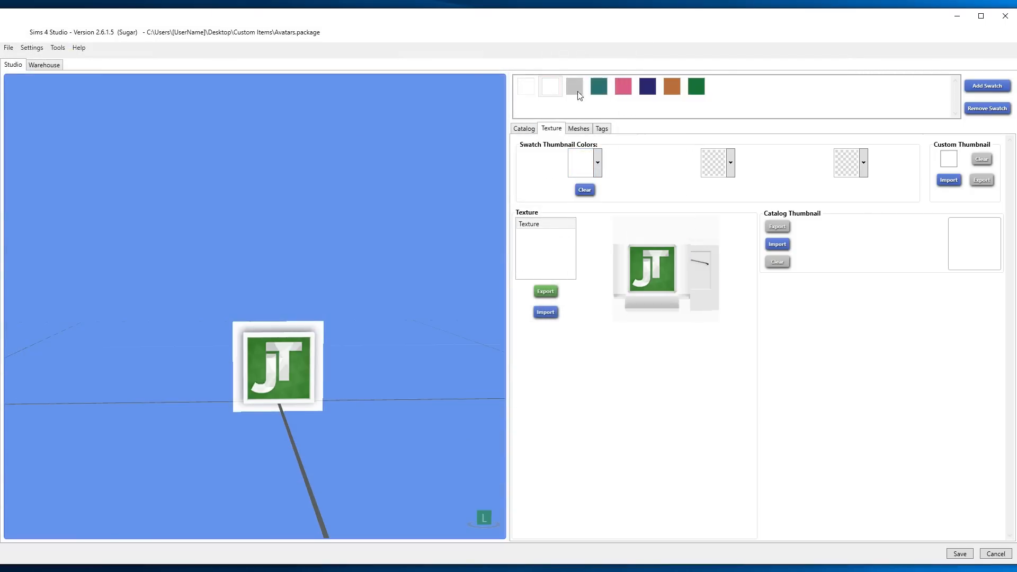
Import the green JT avatar JPEG as the custom thumbnail of the swatch with the JT texture
click(948, 180)
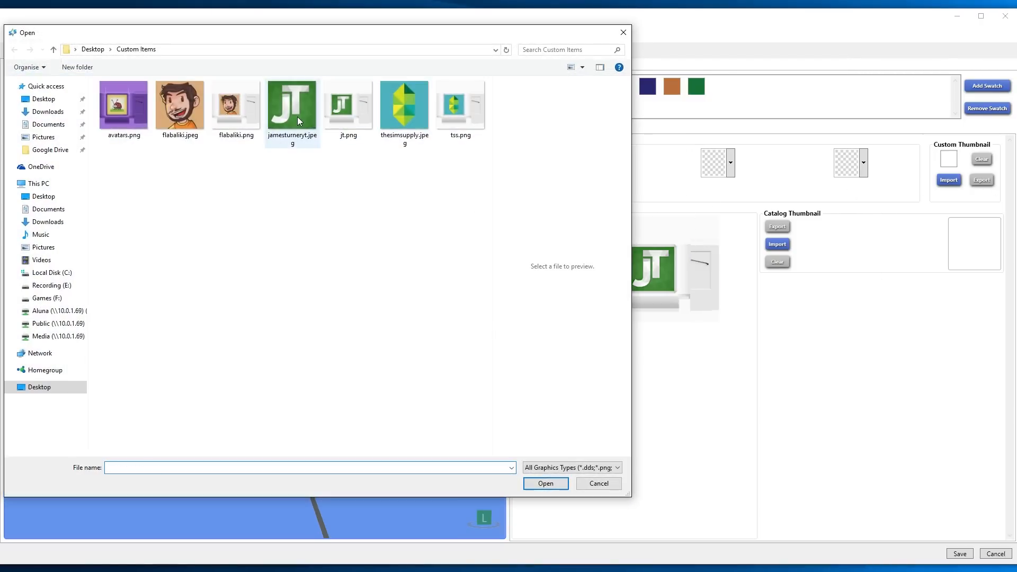
double_click(288, 111)
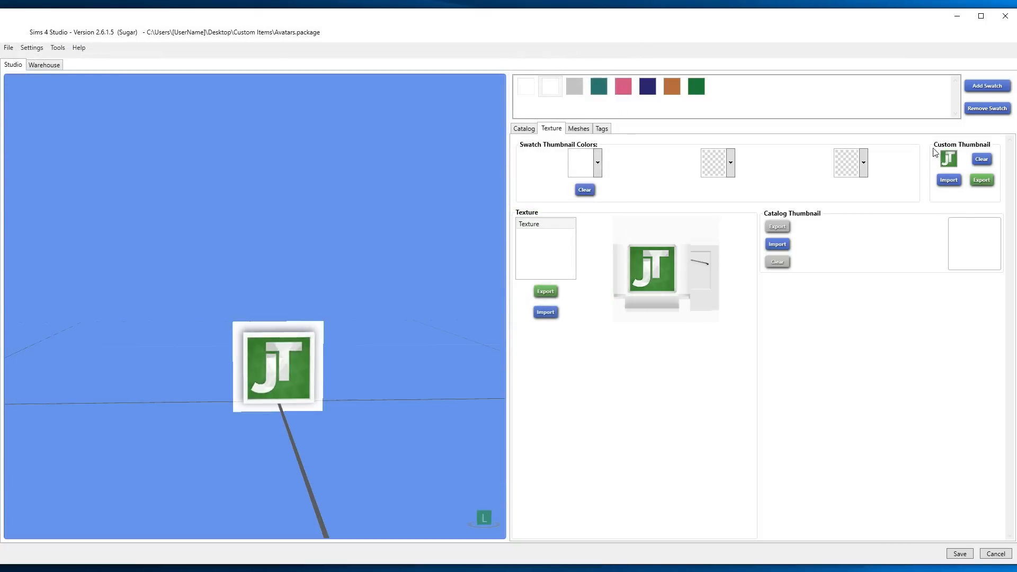
Import tss.png as the texture of the gray swatch
click(574, 86)
click(545, 312)
double_click(410, 112)
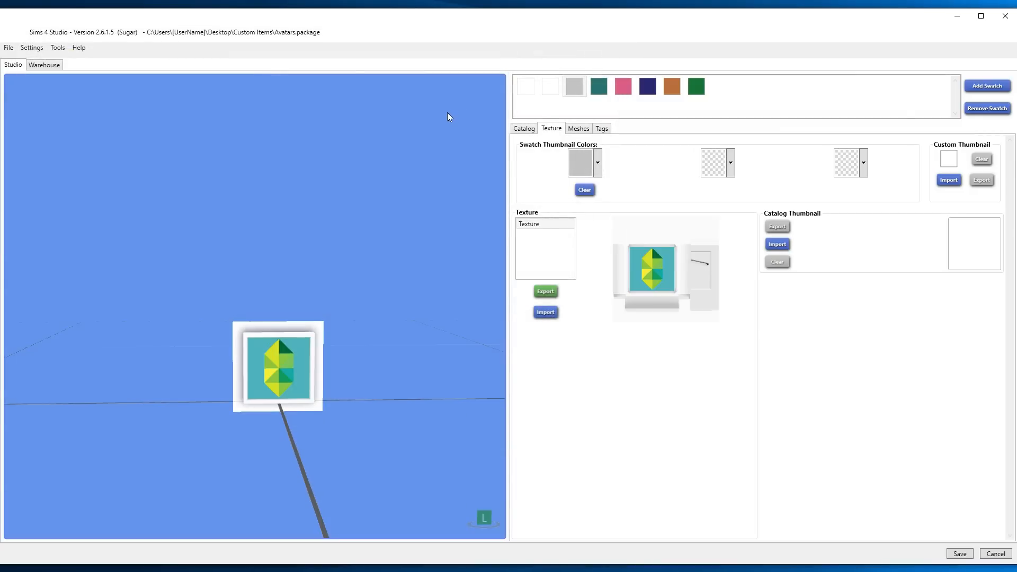
Import thesimsupply.jpeg as the gray swatch's custom thumbnail and set its thumbnail color to white
click(949, 179)
double_click(388, 113)
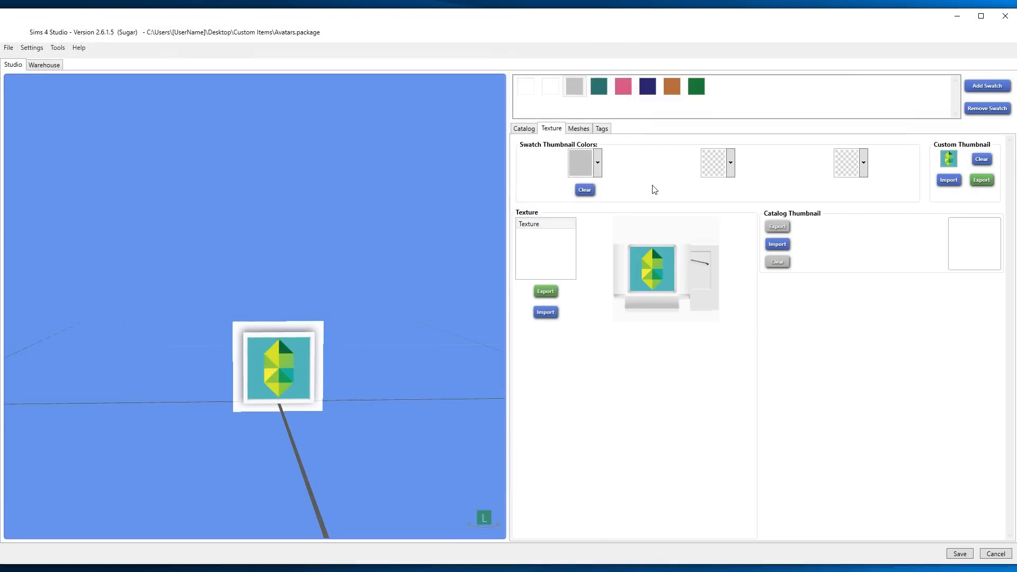
click(598, 163)
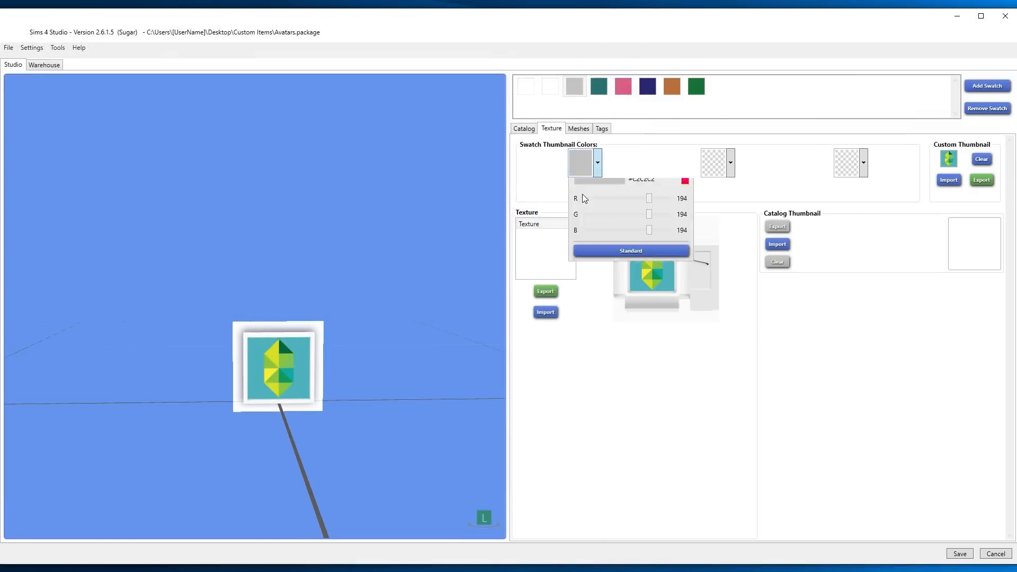
click(597, 345)
Remove the unedited ladybug swatches (green, orange, navy, pink and teal), leaving only the three avatar swatches
click(599, 86)
click(623, 86)
click(671, 86)
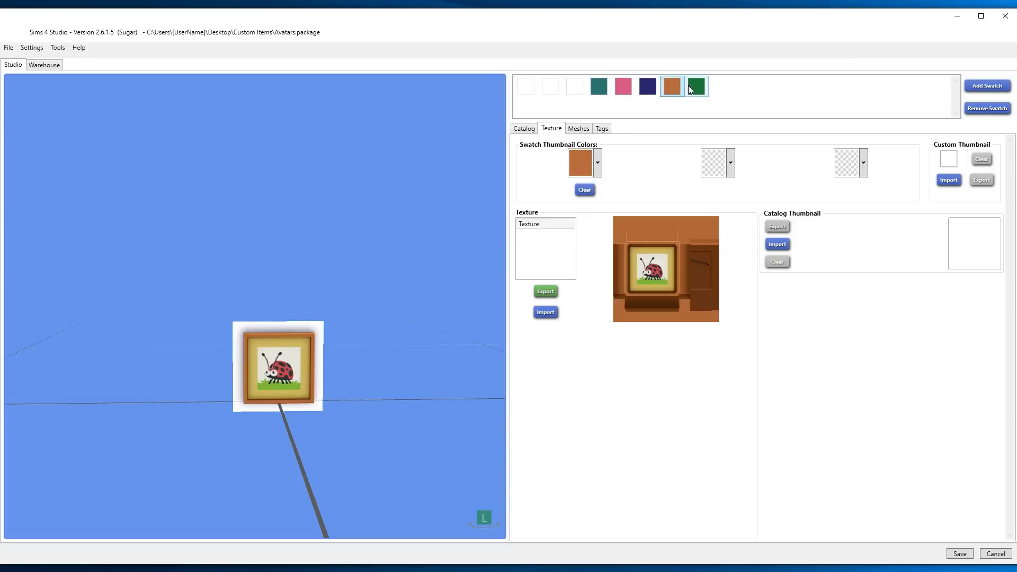
click(696, 86)
click(647, 86)
click(623, 86)
click(591, 86)
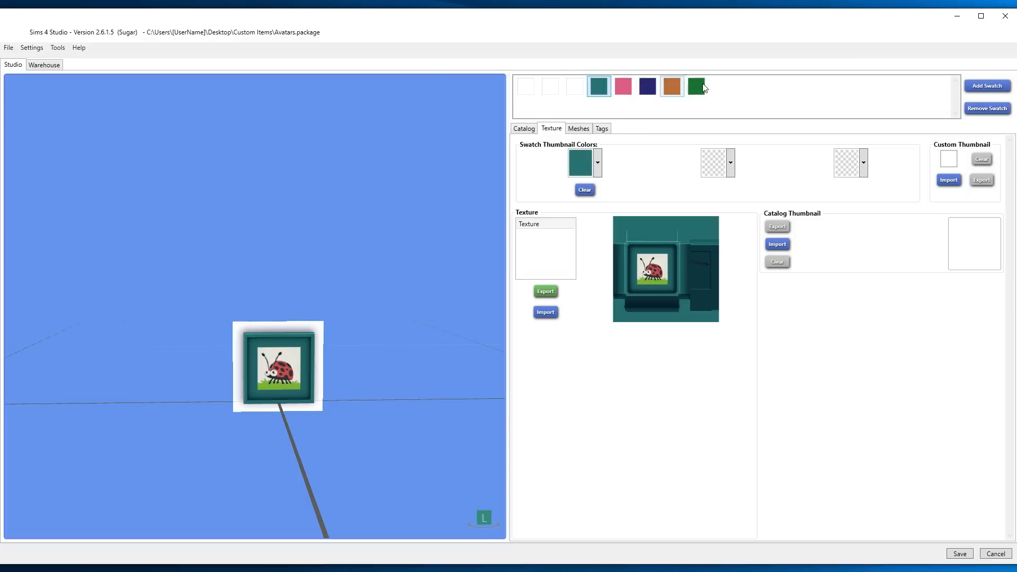
click(696, 85)
click(979, 111)
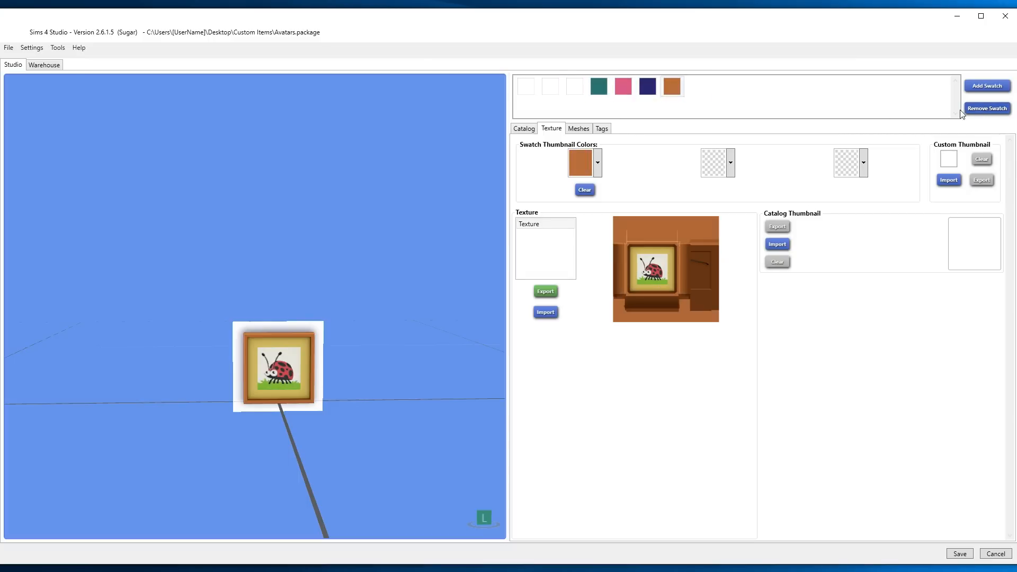
click(995, 109)
click(994, 110)
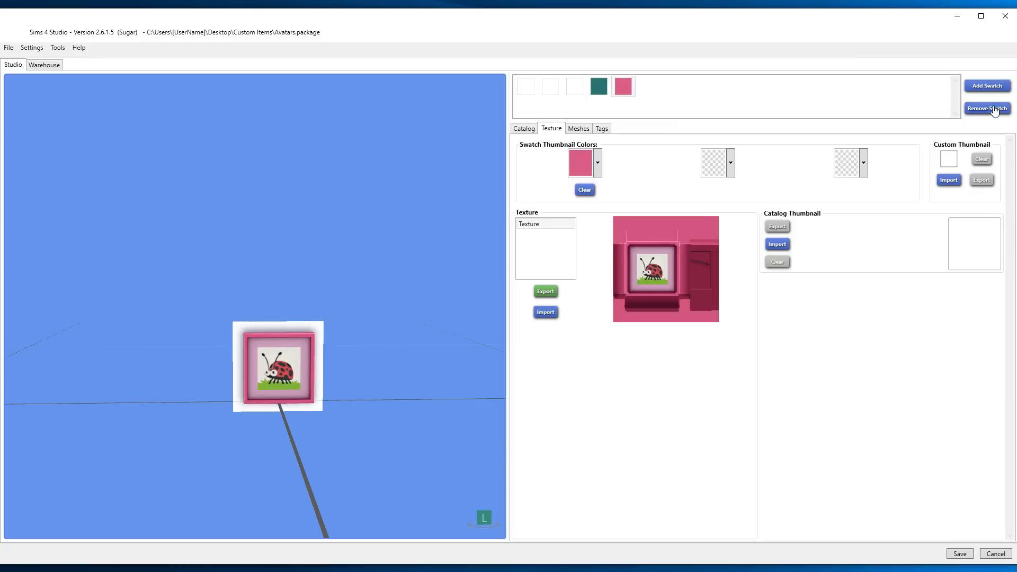
click(995, 109)
click(995, 110)
click(992, 87)
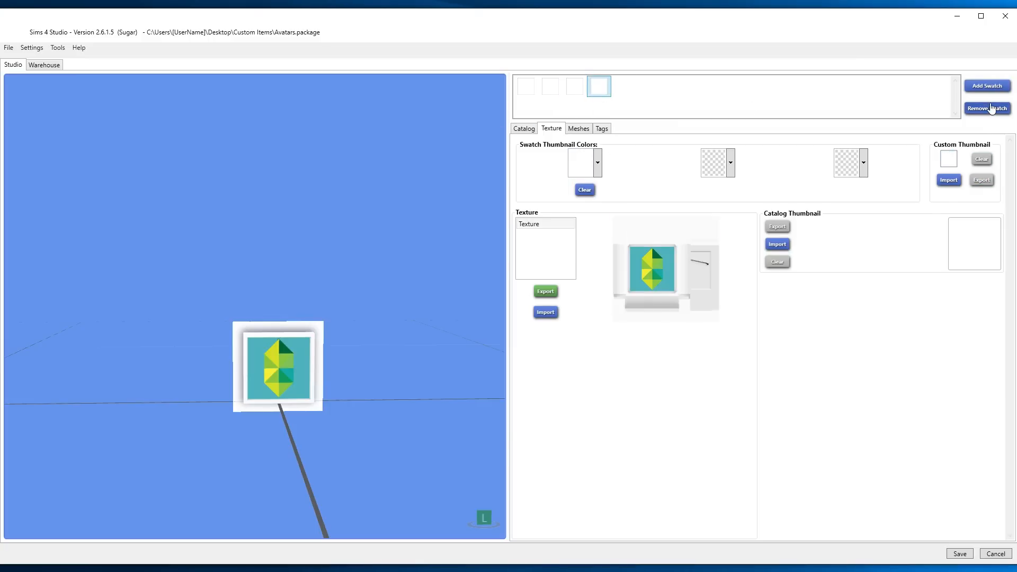
click(988, 108)
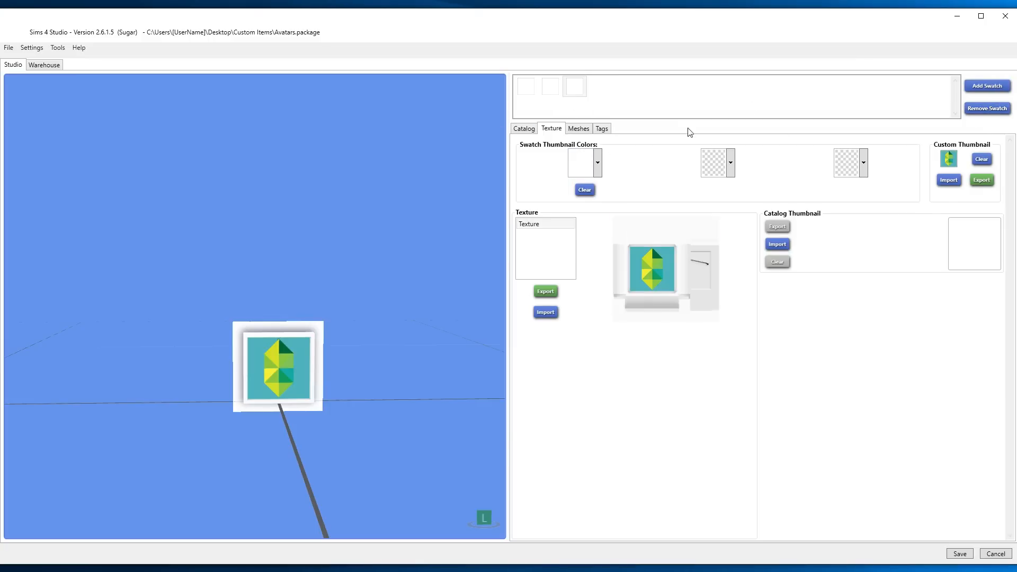
Change the third swatch's color tags by clearing Red and adding Green
click(577, 130)
click(607, 129)
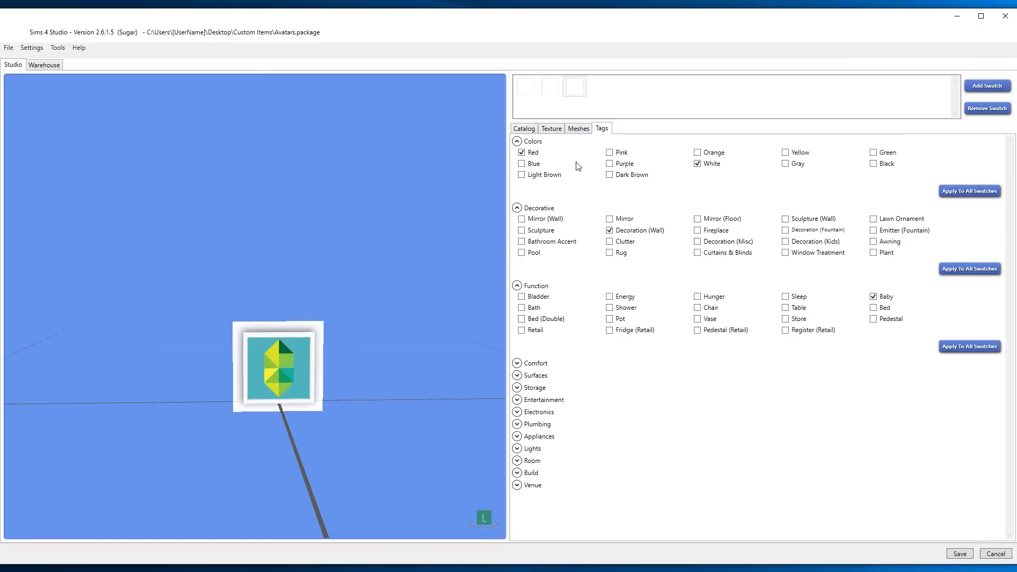
click(536, 154)
click(877, 154)
Replace the Red and Dark Brown color tags of the JT swatch with Green and White
click(548, 91)
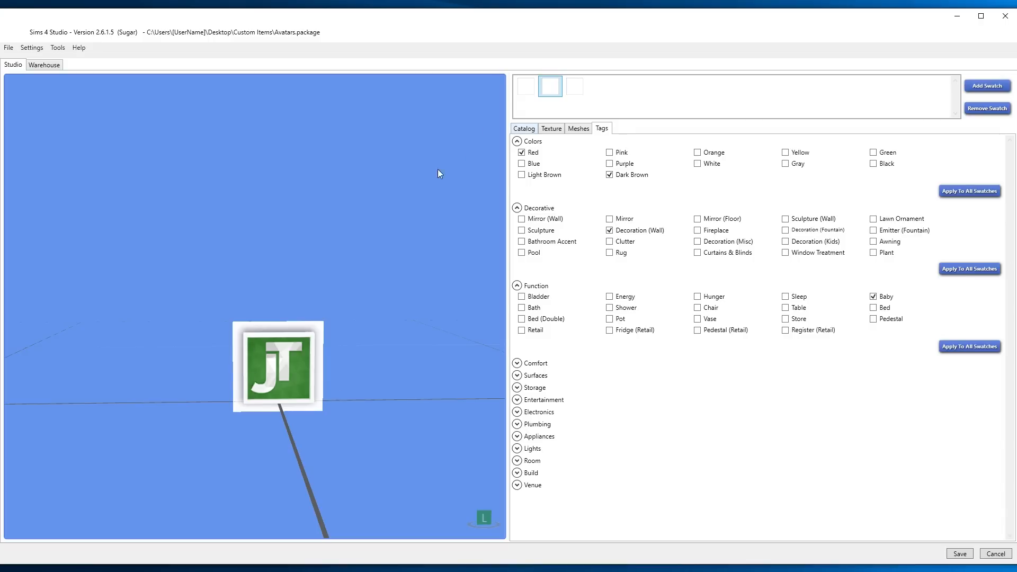
click(529, 153)
click(631, 176)
Clear the Red and Purple color tags of the bearded-avatar swatch and tag it Light Brown
click(526, 87)
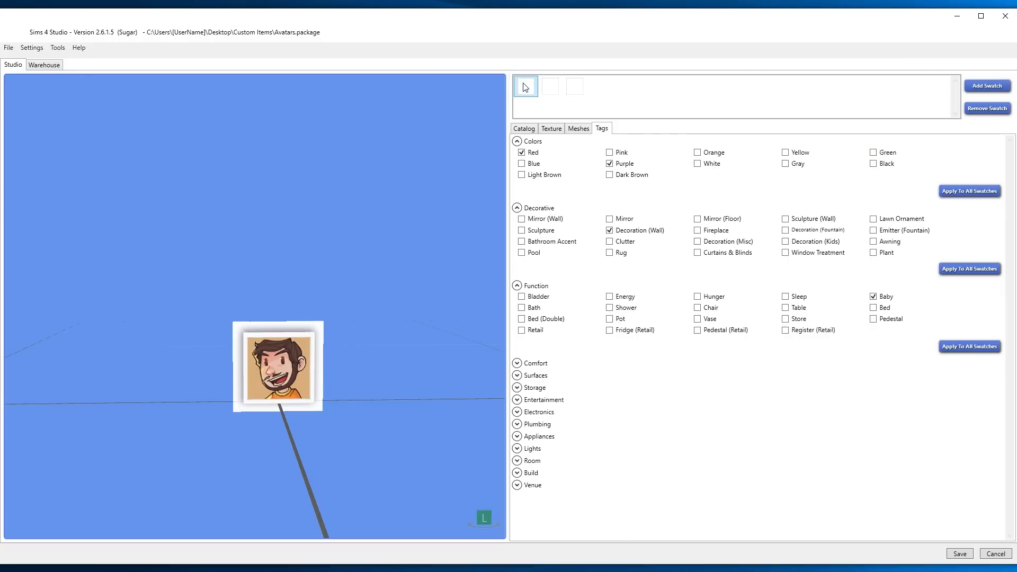
click(535, 154)
click(545, 175)
click(634, 165)
Clear the Baby function tag on the JT swatch and check the tags of all three swatches
click(550, 87)
click(889, 298)
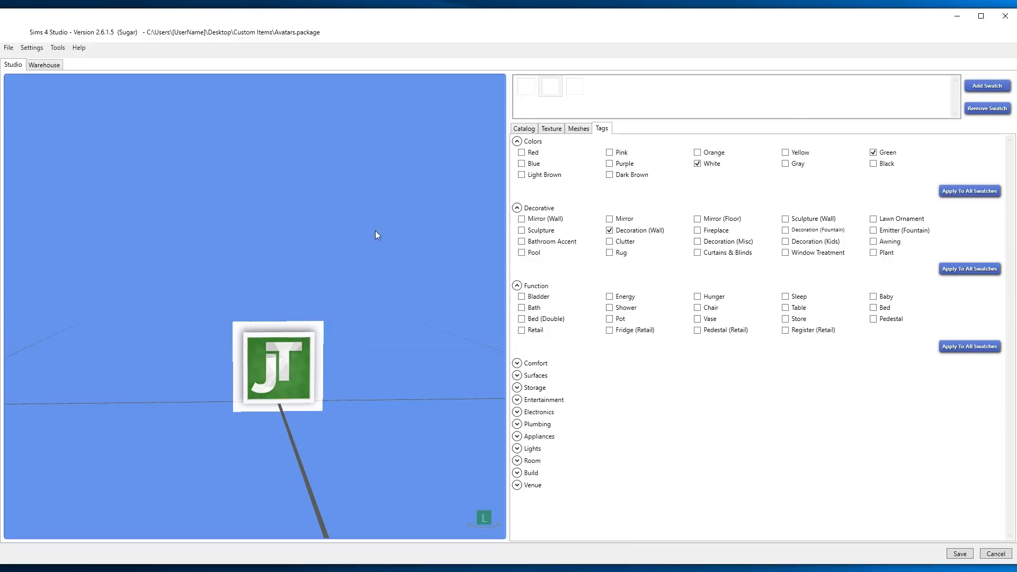
click(534, 87)
click(555, 86)
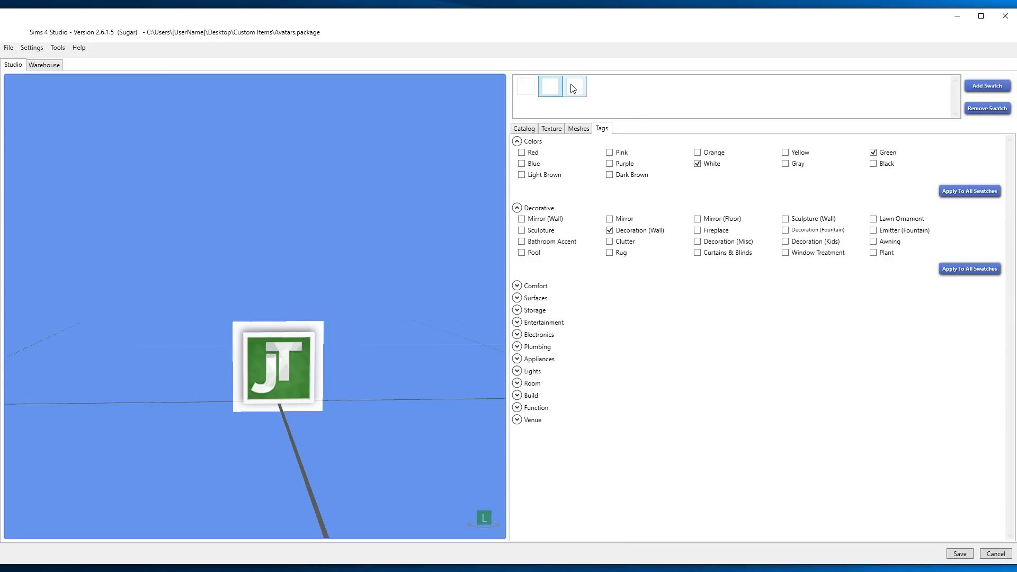
click(577, 87)
click(533, 87)
click(547, 87)
click(575, 87)
Check the item's catalog name, description and price, and save the package
click(523, 129)
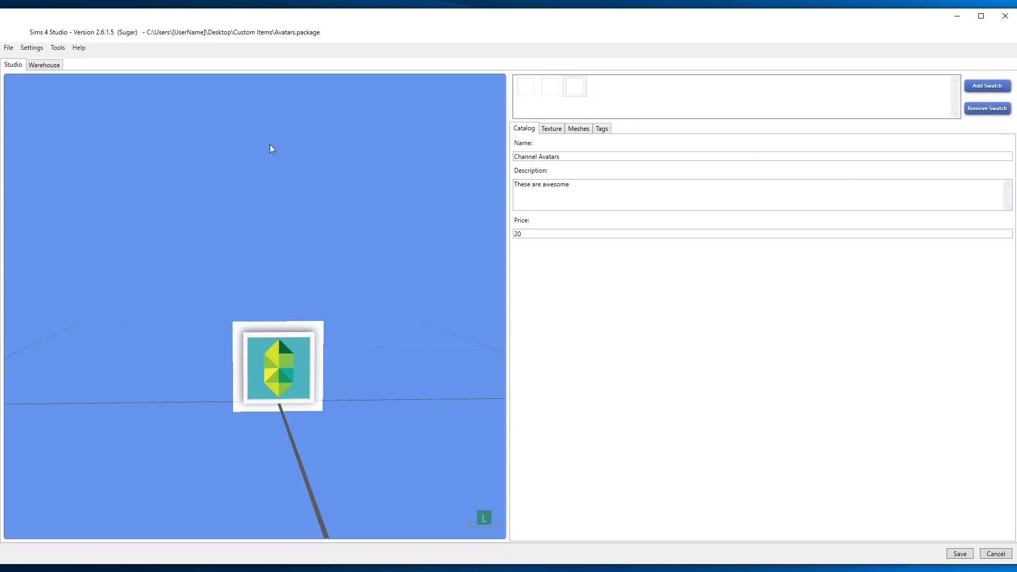
click(958, 556)
click(537, 321)
Switch to File Explorer and put Avatars.package from the Custom Items folder into The Sims 4 Mods folder
key(alt+Tab)
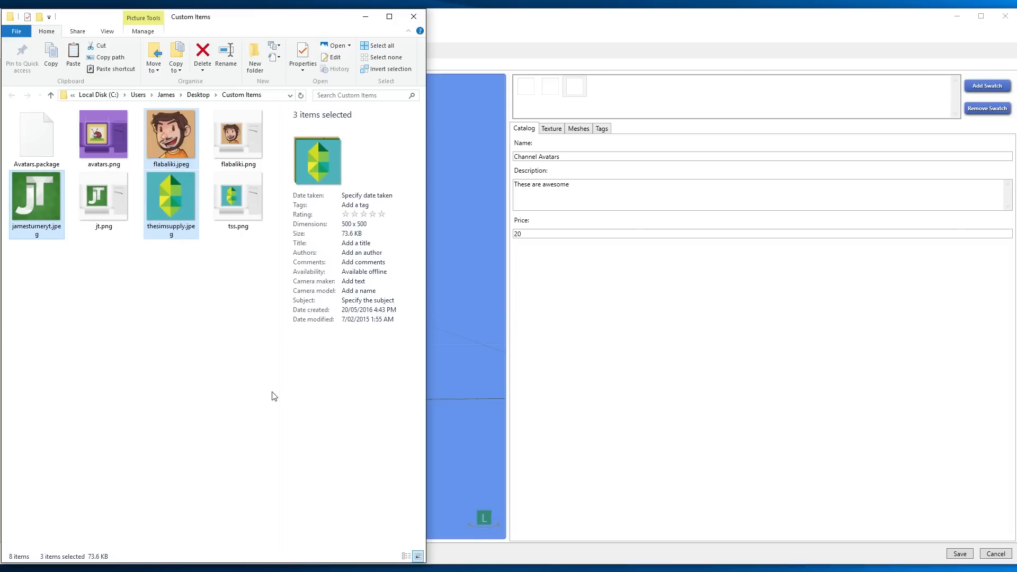
click(46, 135)
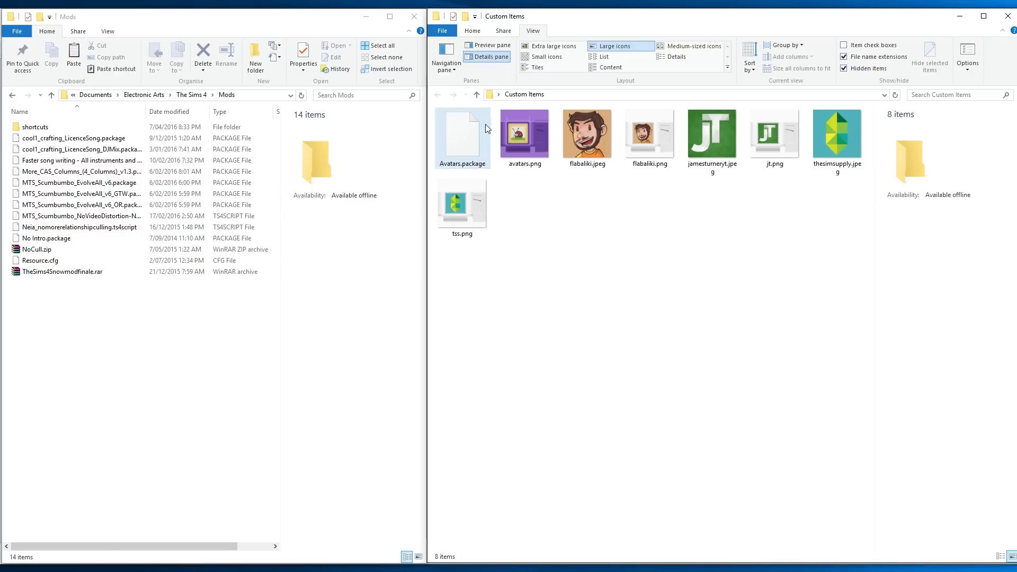
drag(461, 140, 207, 403)
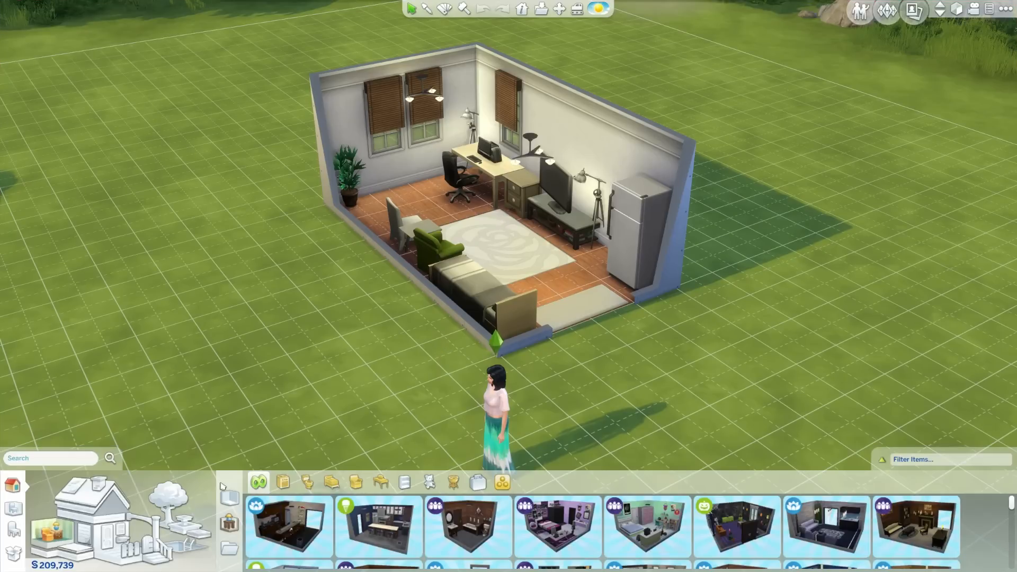
Switch to The Sims 4 build mode and open the paintings within the Decorations object category
click(50, 484)
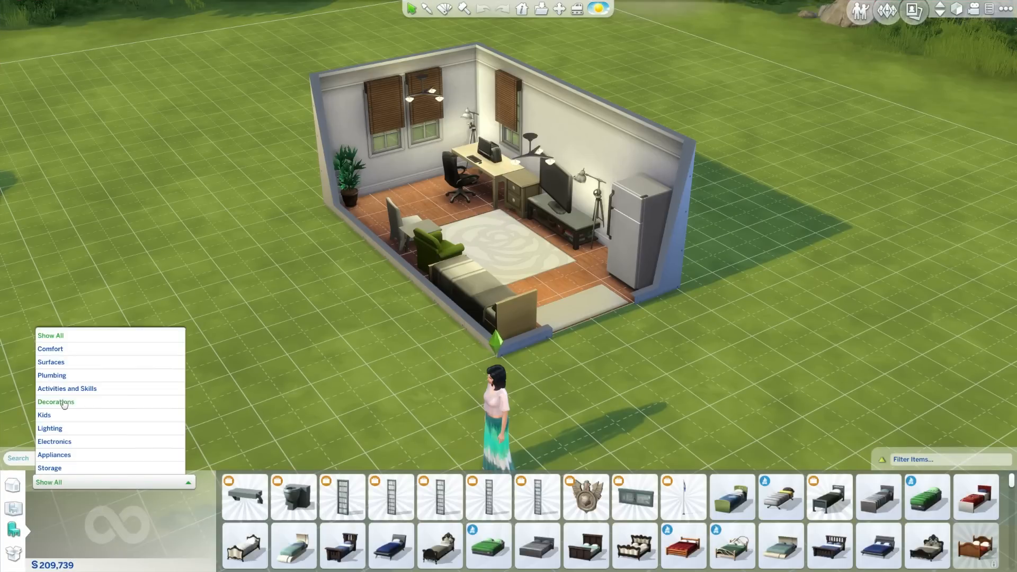
click(63, 404)
click(71, 507)
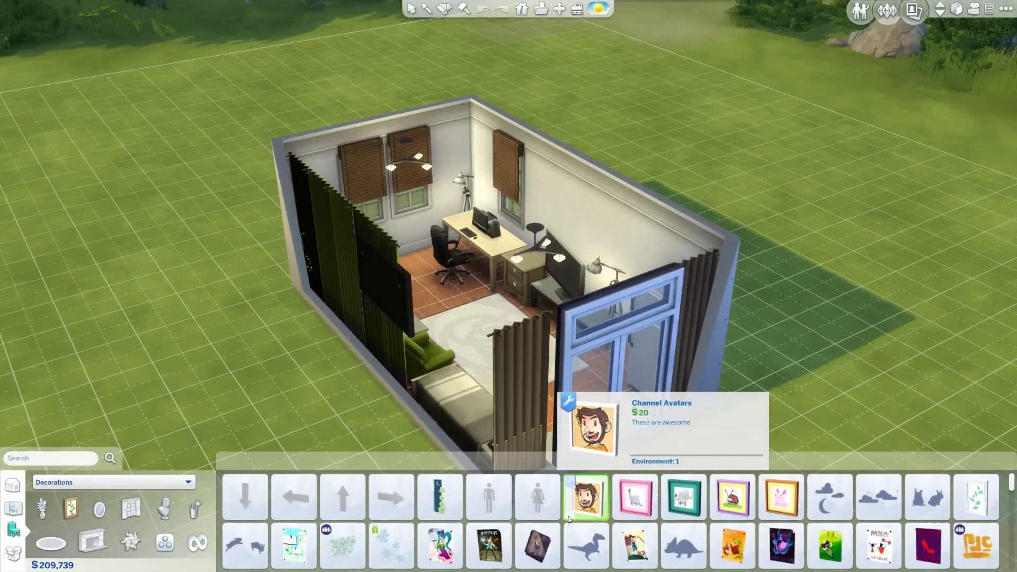
Preview the Channel Avatars swatches and hang the bearded avatar picture on the wall between the windows and the corner
click(557, 504)
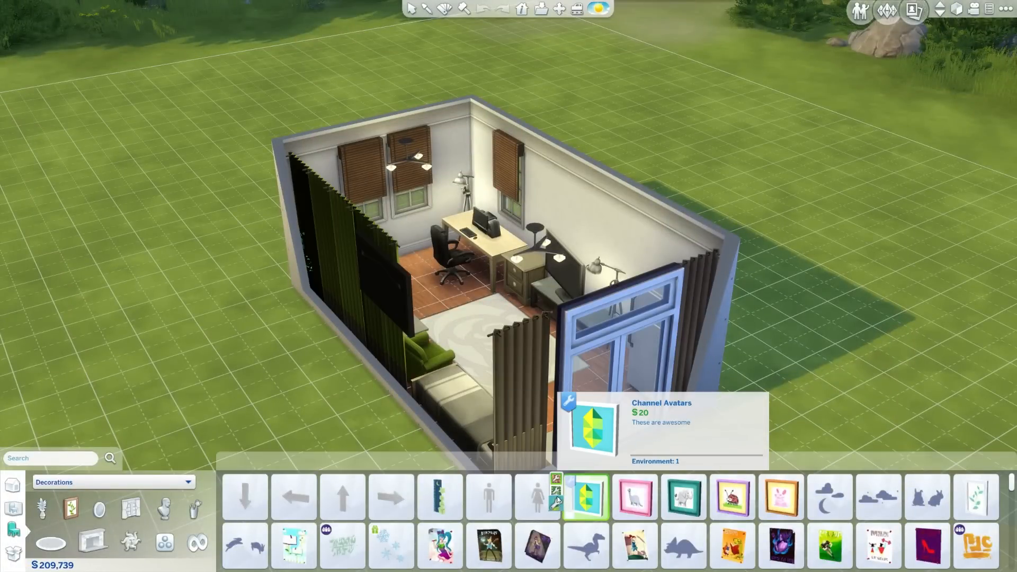
click(556, 478)
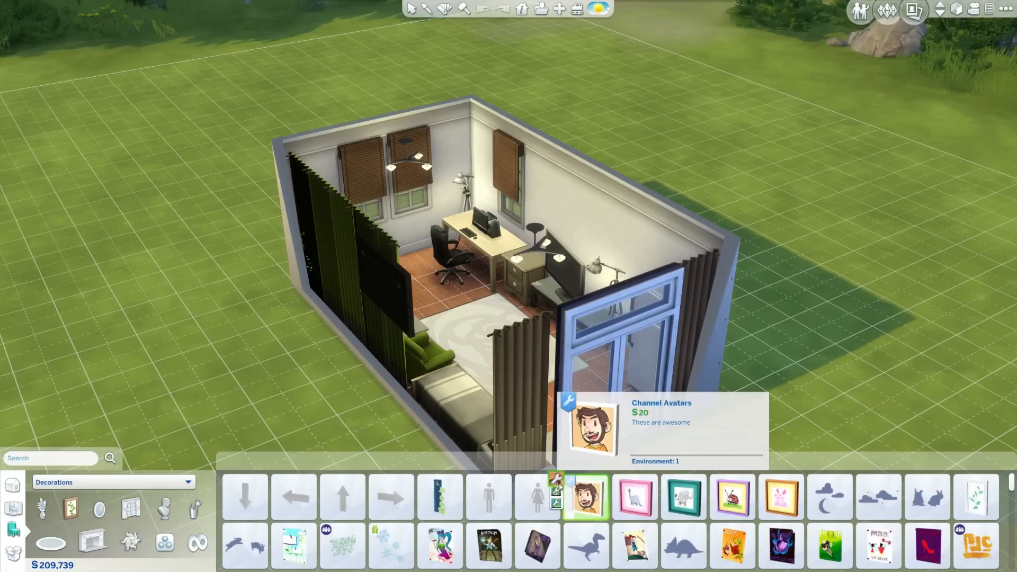
click(586, 497)
scroll(543, 236, up, 6)
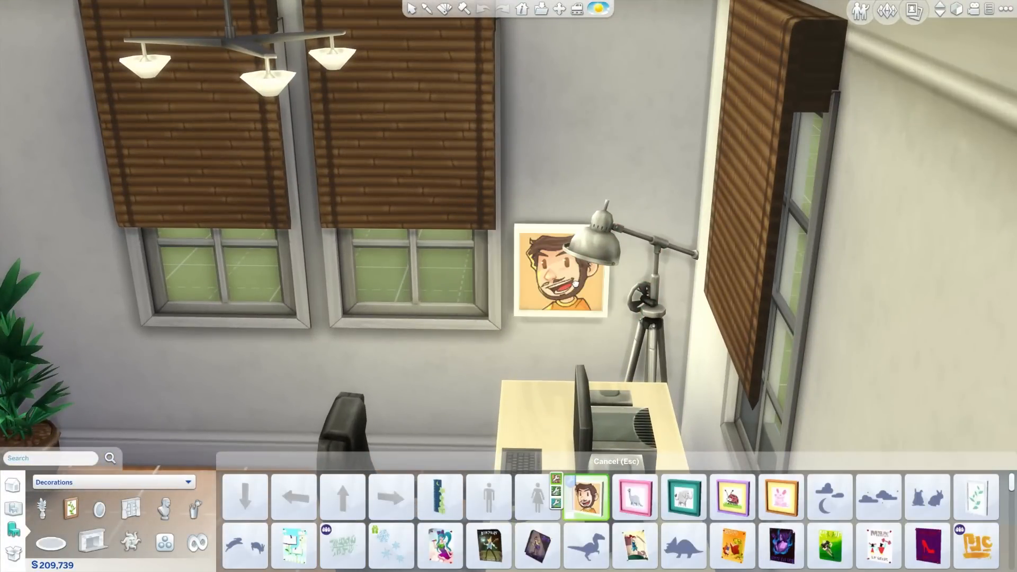
click(603, 300)
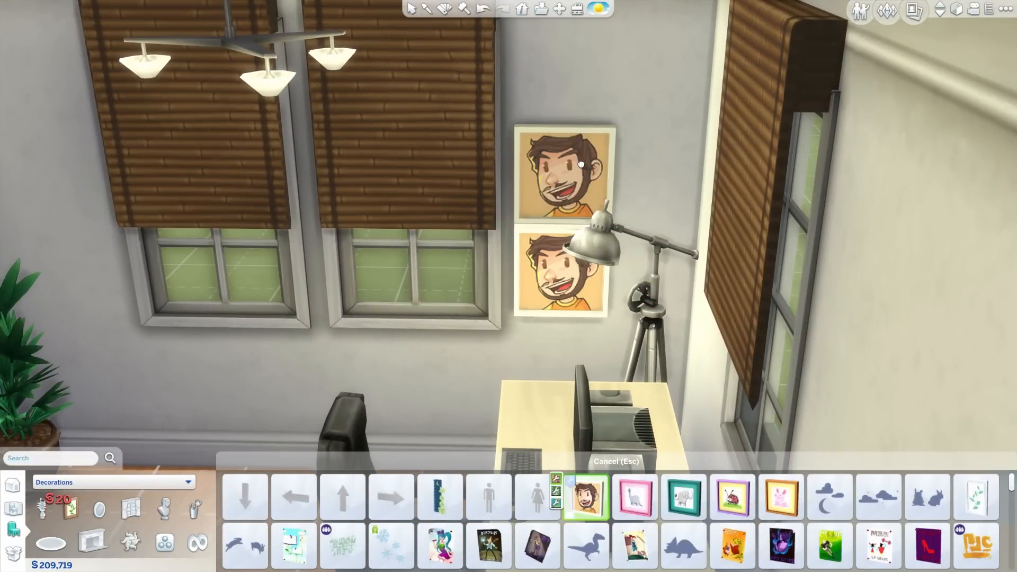
Enlarge the bearded avatar picture and hang it on the adjoining wall beside the window
key(bracketright)
scroll(583, 166, down, 5)
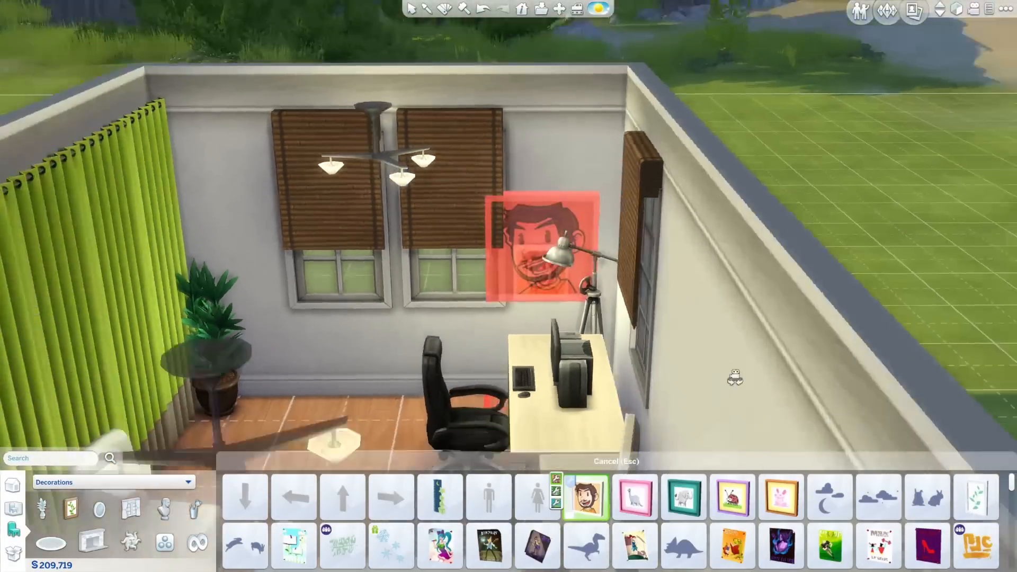
middle_drag(733, 376, 830, 285)
click(835, 279)
Hang normal-size JT and teal gem pictures in a column above the small bearded avatar picture
middle_drag(877, 336, 688, 275)
key(bracketright)
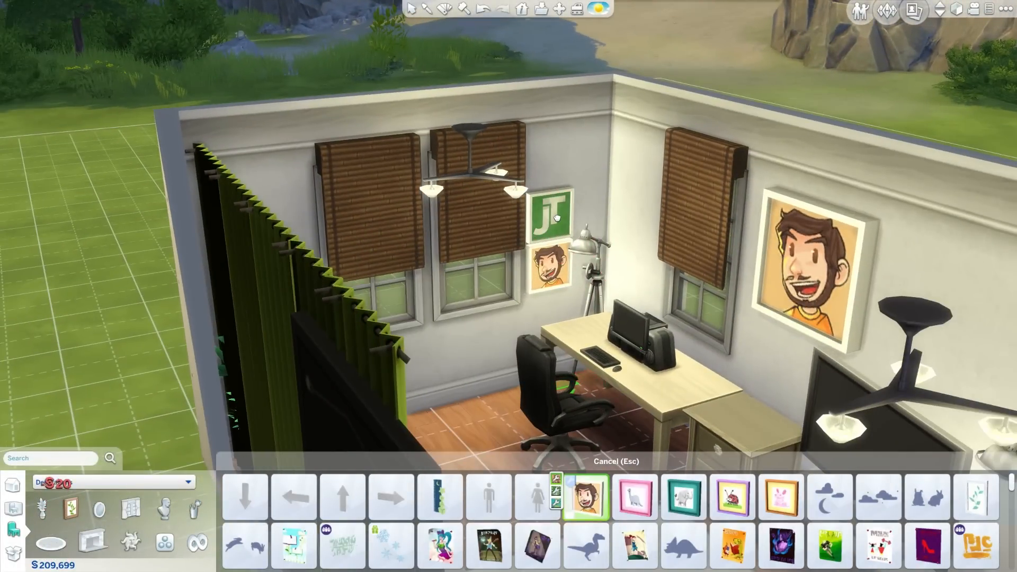
click(553, 216)
click(558, 169)
Hang an enlarged teal gem picture above the TV, next to the large bearded avatar picture
scroll(477, 329, down, 2)
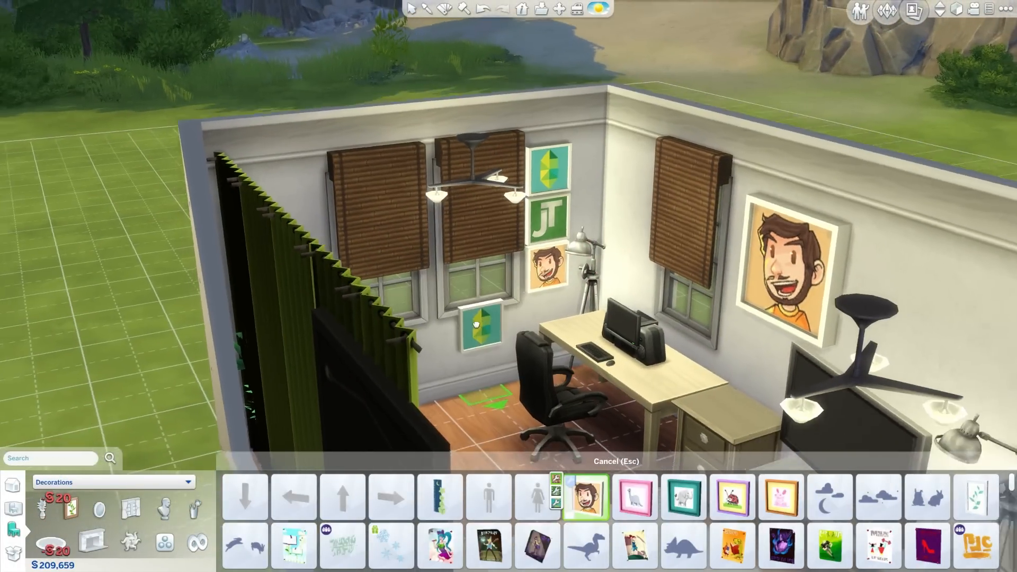
middle_drag(476, 329, 717, 296)
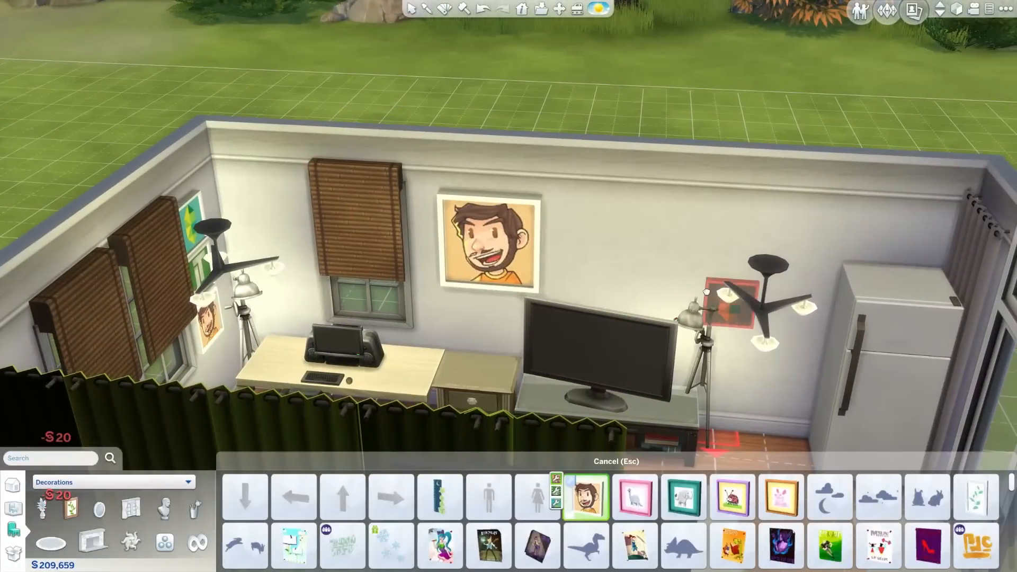
click(617, 281)
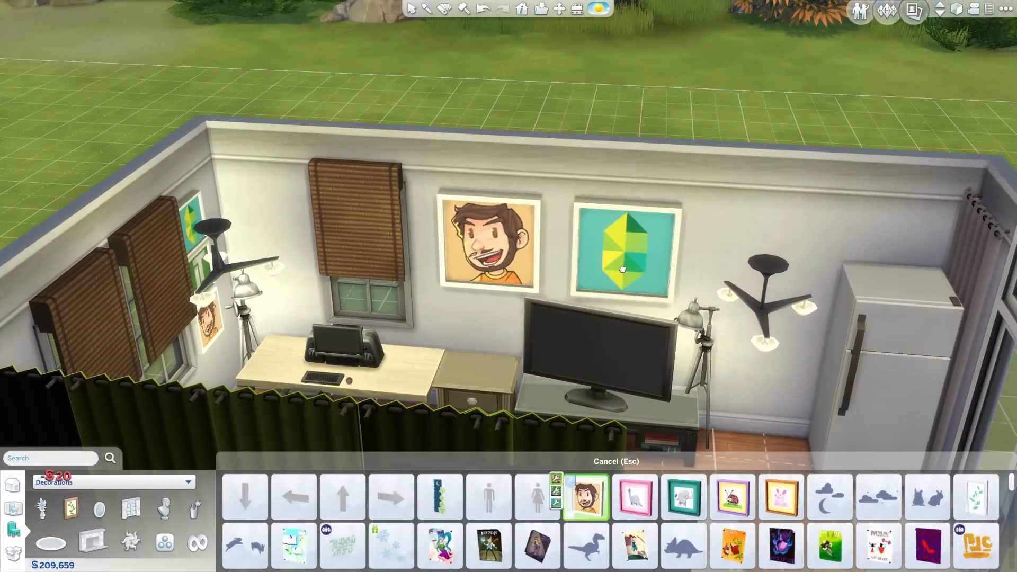
key(Escape)
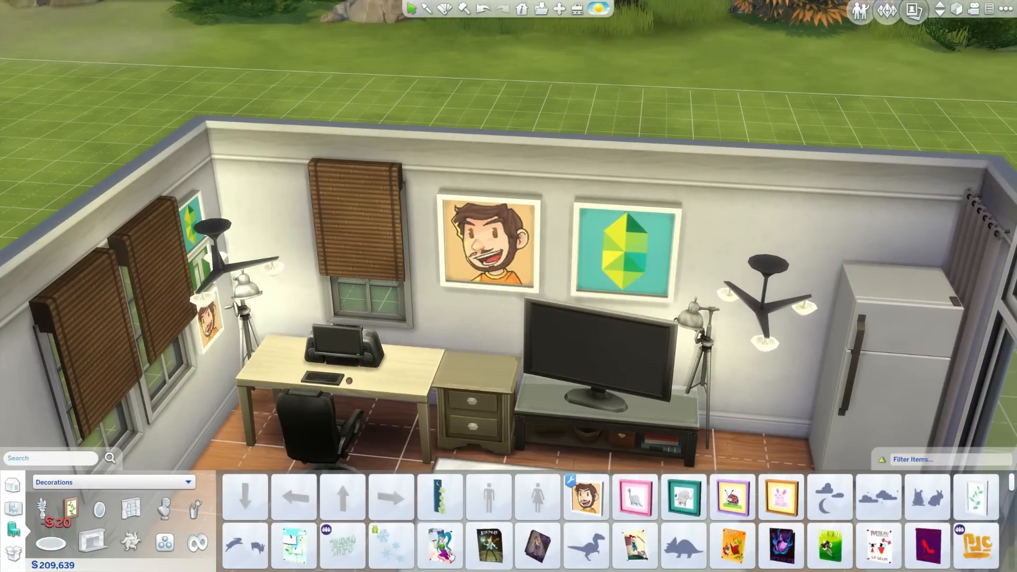
Hang The Plumbob by Tandy Warhole Decal on the wall above the fridge
scroll(521, 509, down, 4)
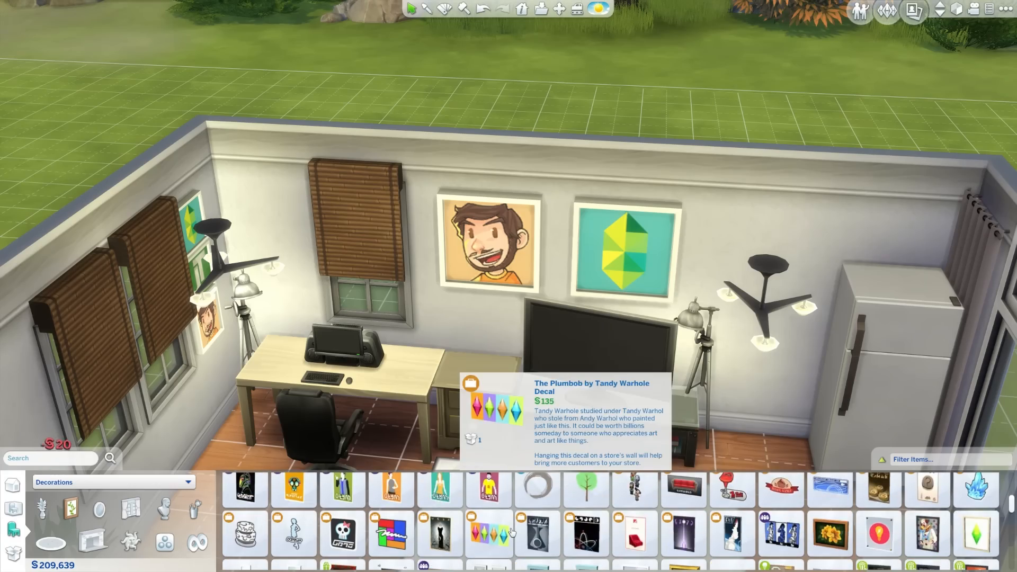
click(488, 534)
scroll(769, 180, up, 2)
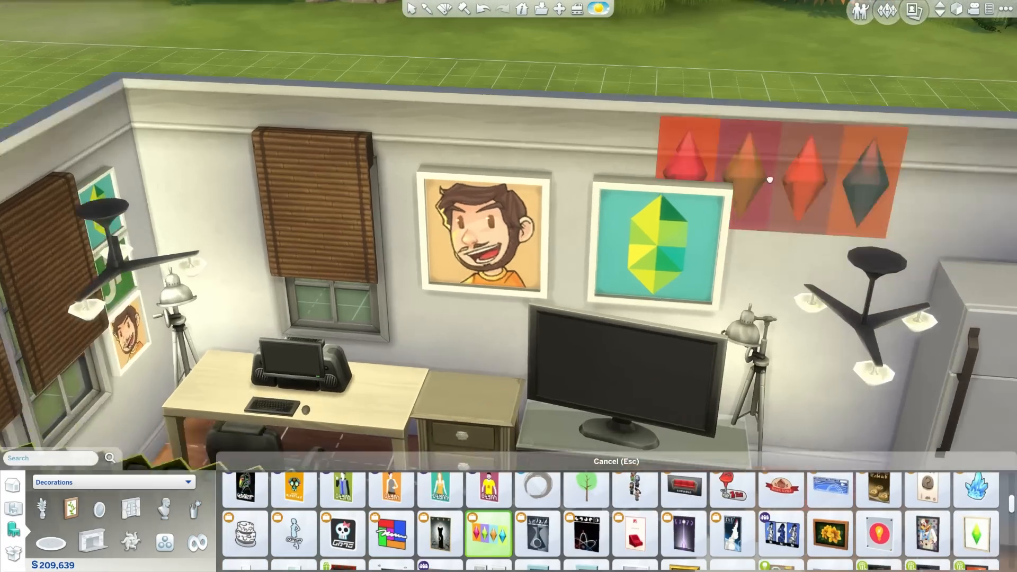
key(d)
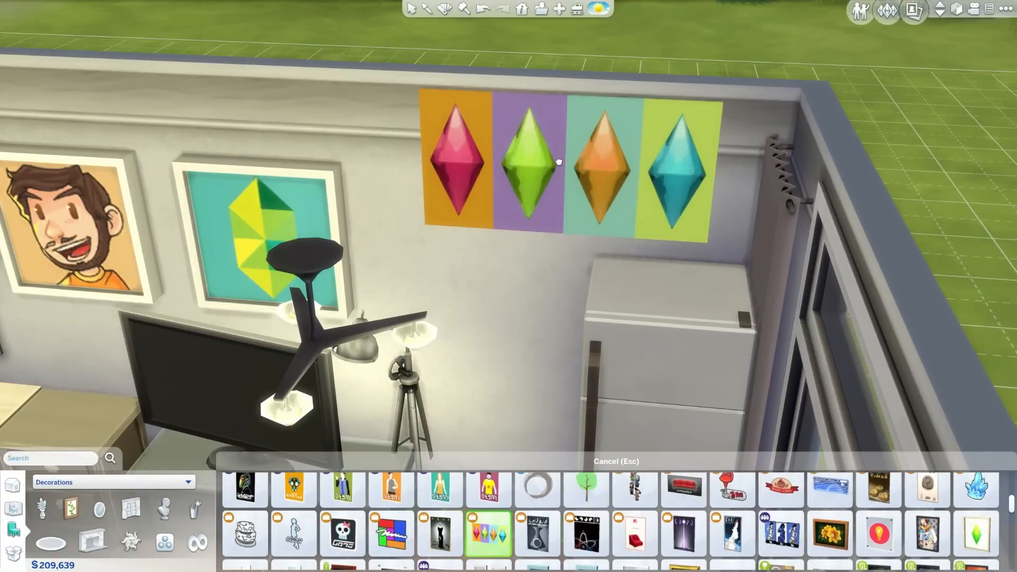
click(559, 162)
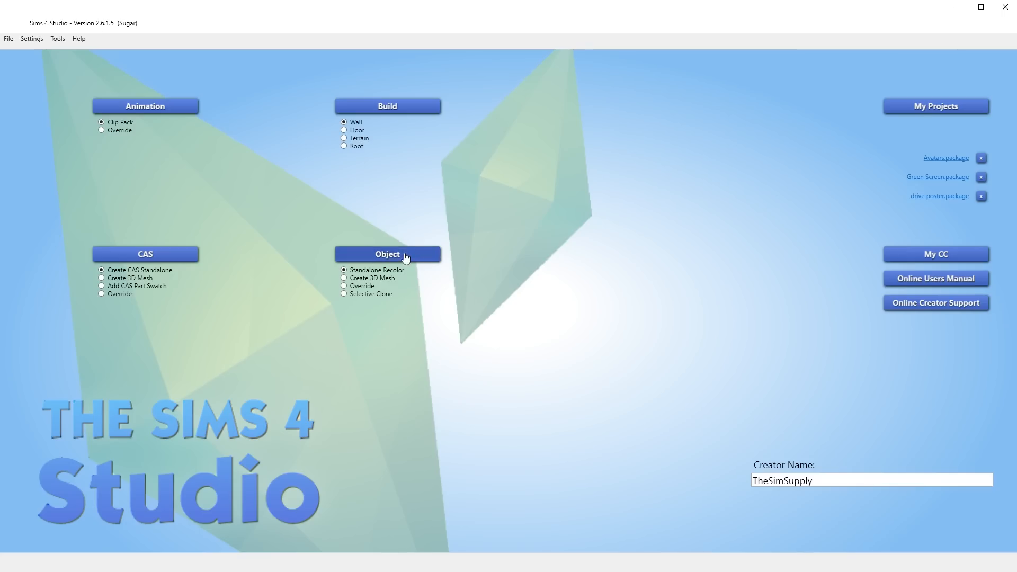
Switch to Sims 4 Studio and create a standalone object recolor of the four-plumbob decal, saving the package as AwesomelyEasy
click(402, 257)
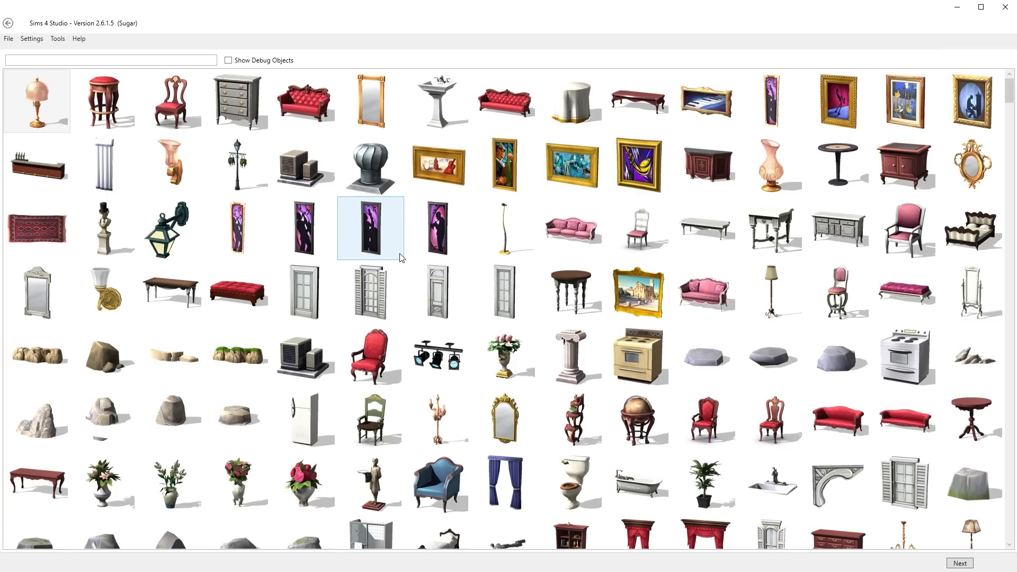
scroll(400, 264, down, 10)
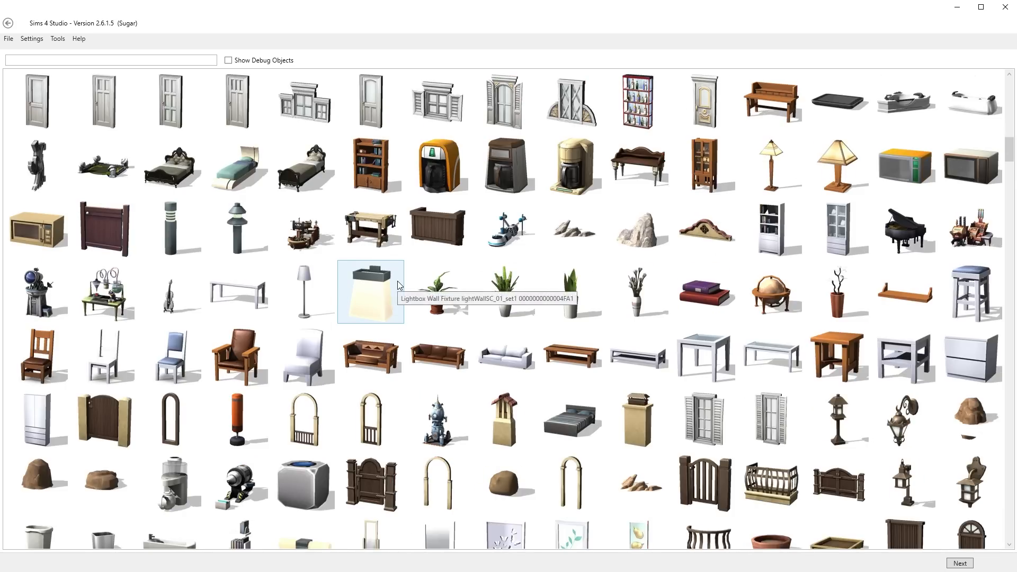
scroll(398, 285, down, 10)
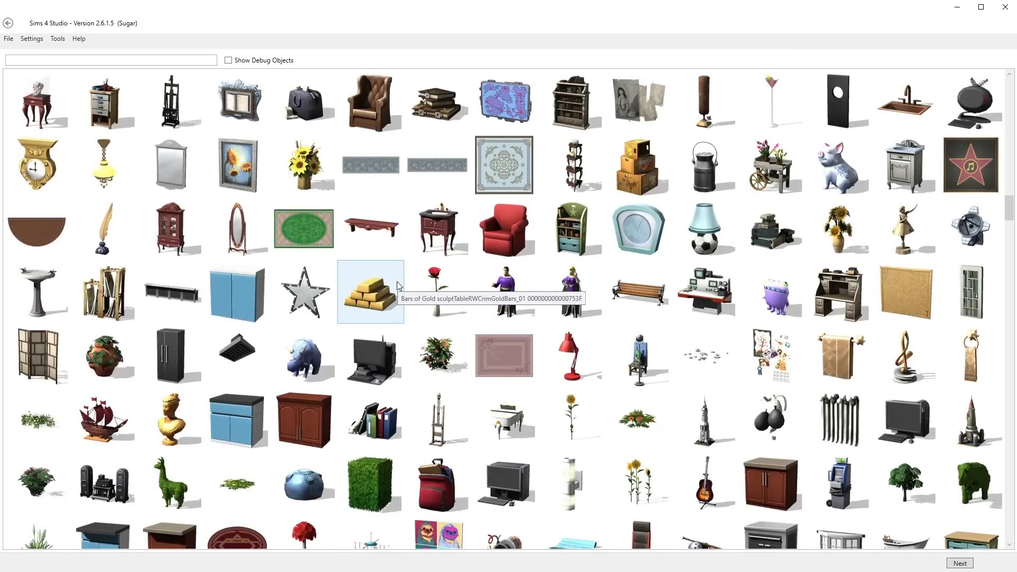
scroll(399, 286, down, 10)
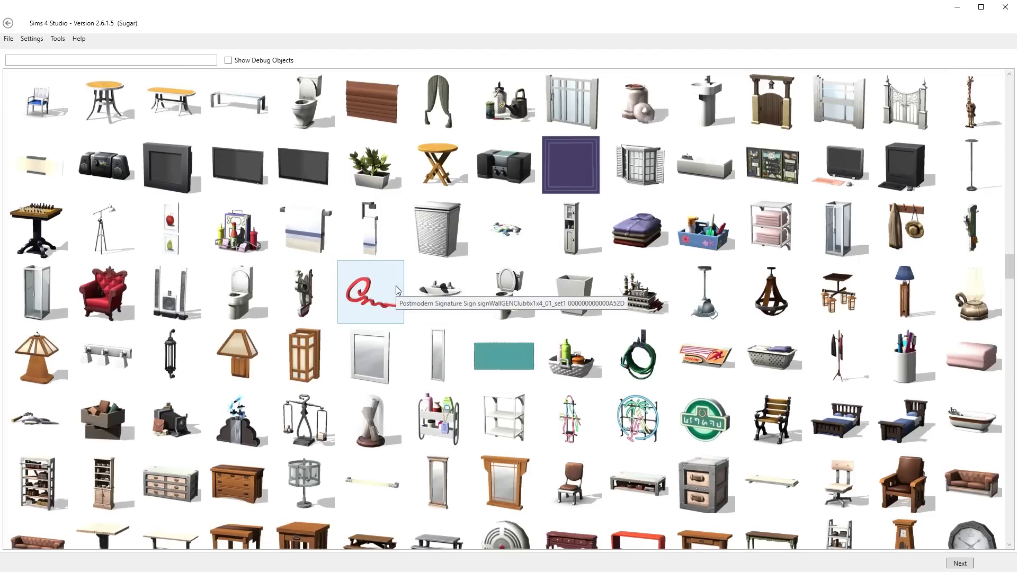
scroll(398, 290, down, 15)
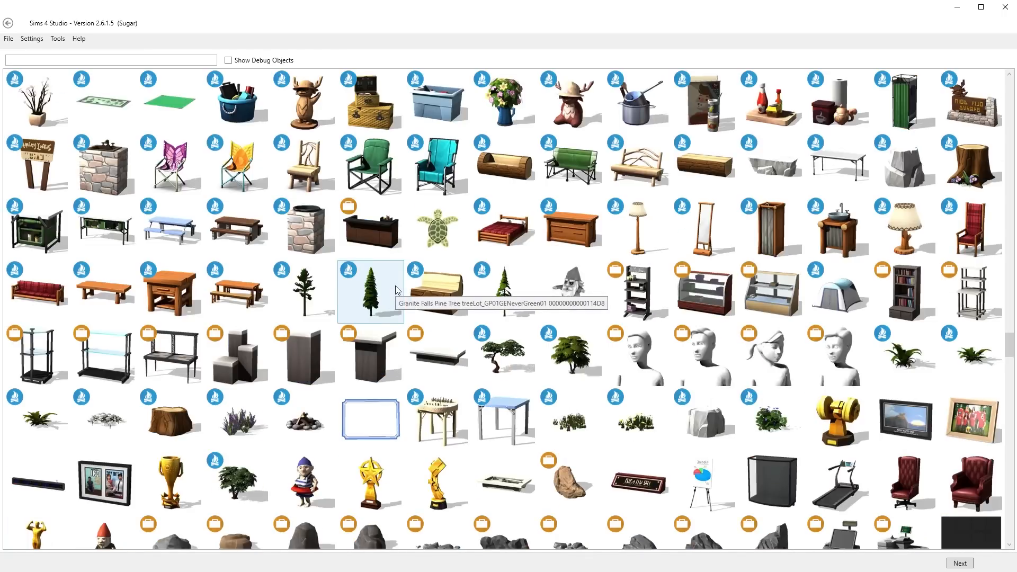
scroll(398, 290, down, 7)
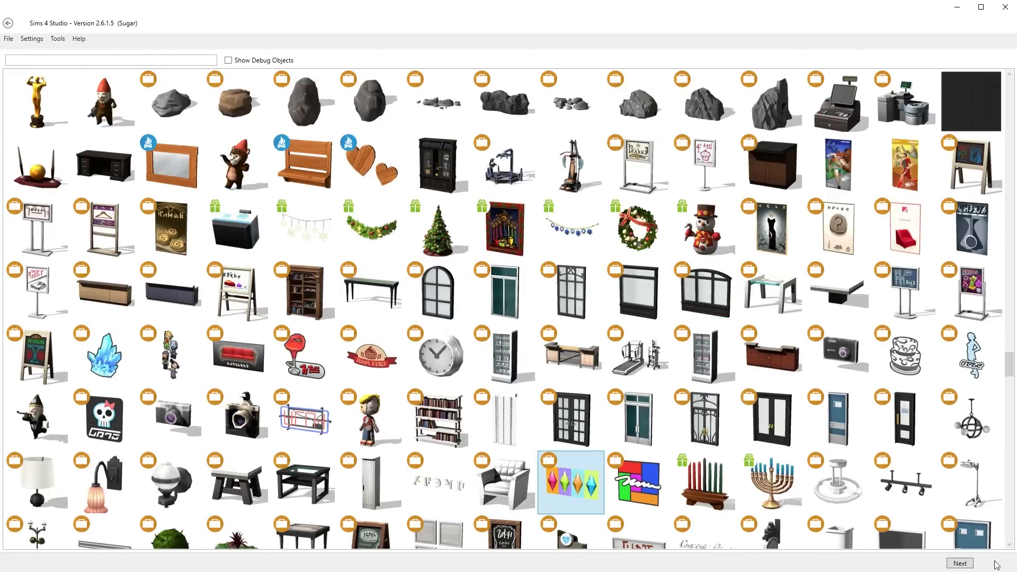
click(959, 564)
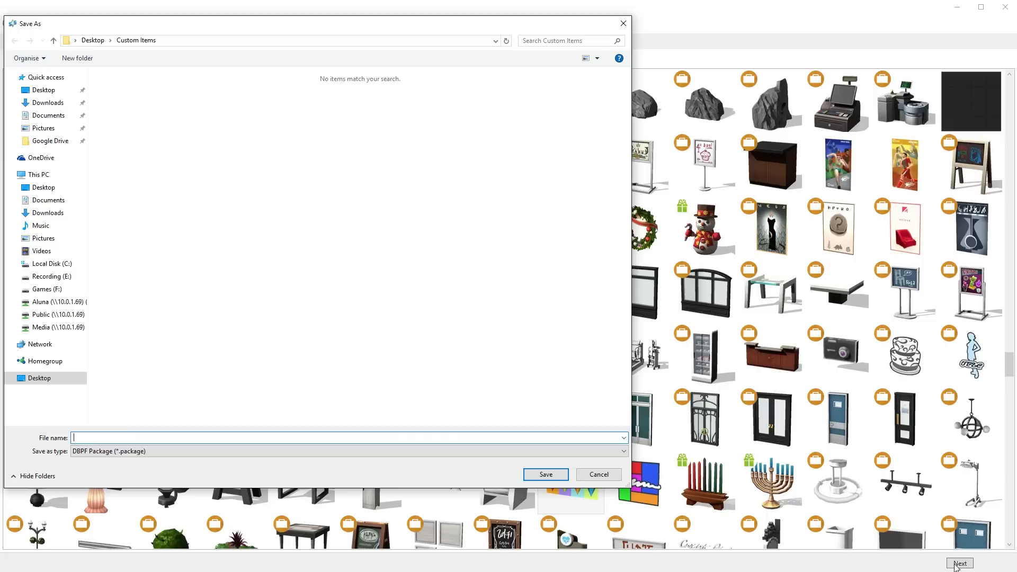
text(AwesomelyEasy)
key(Return)
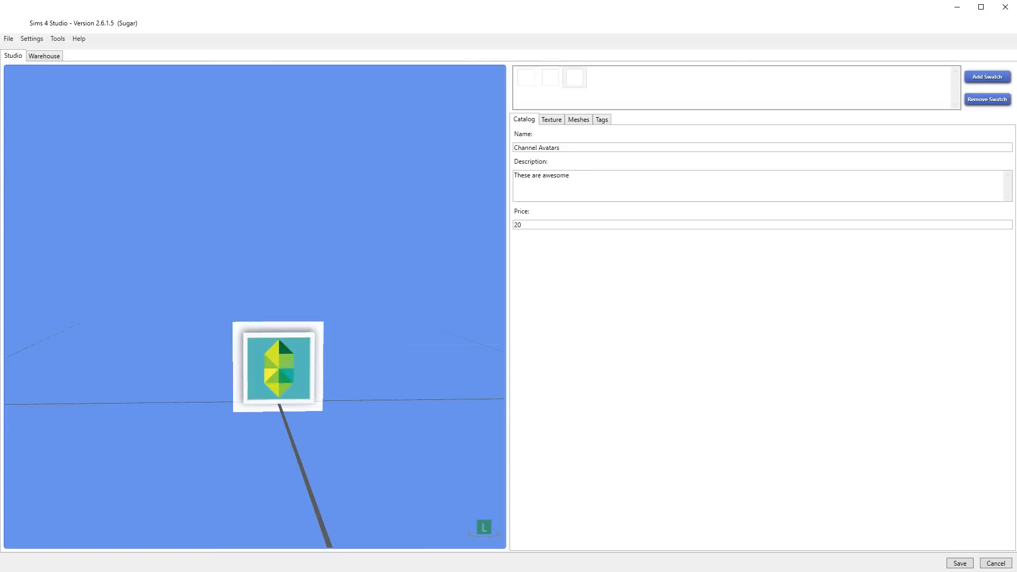
Export the decal's texture as testimage.png into the Custom Items folder
click(553, 119)
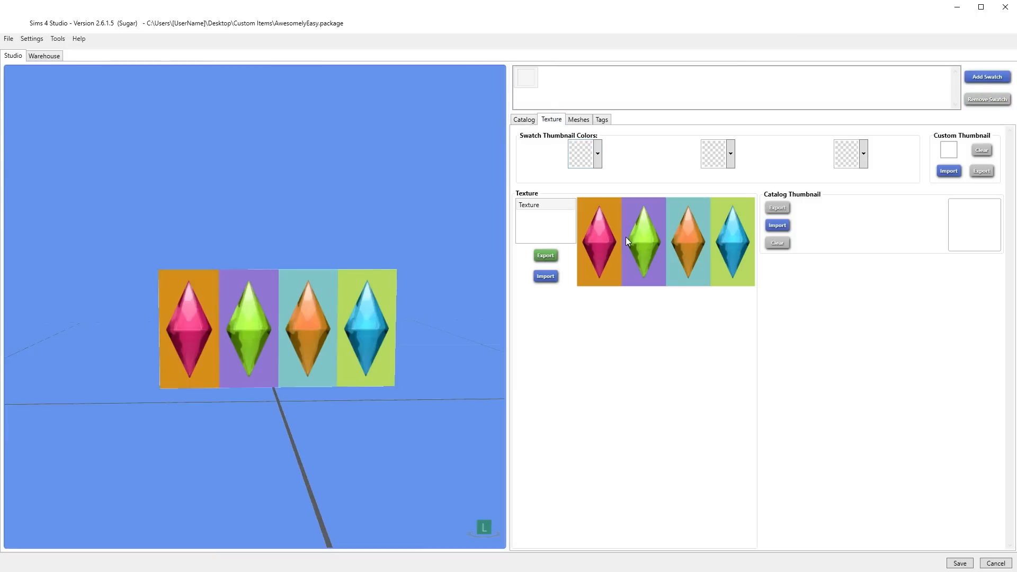
click(545, 256)
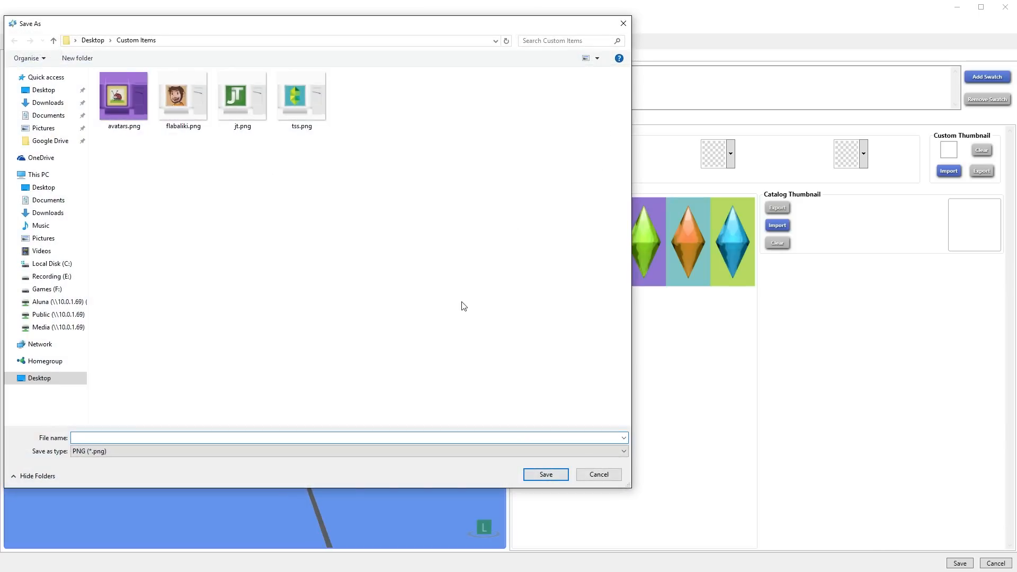
text(te)
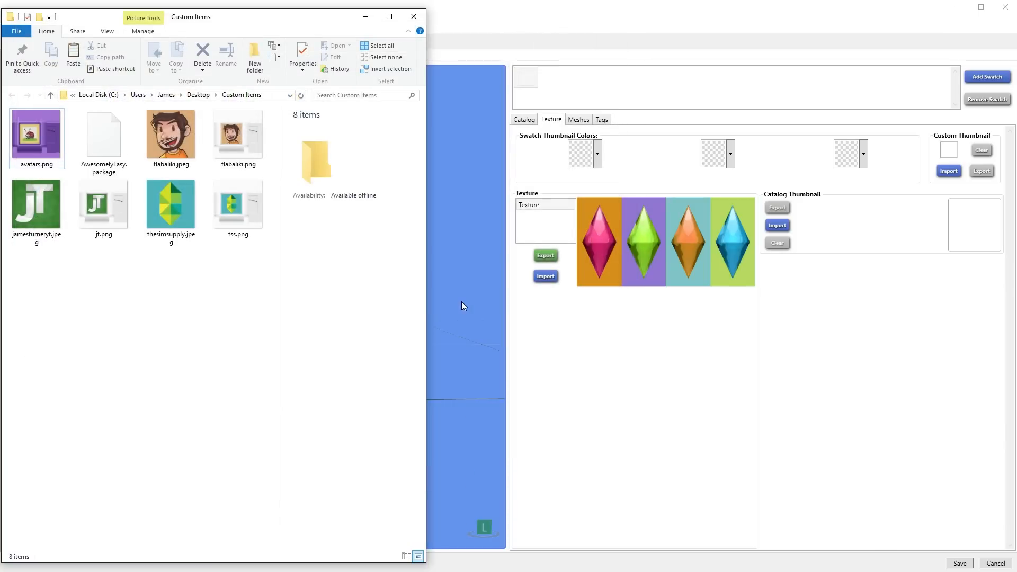
Examine the exported testimage.png in an enlarged image viewer window
click(165, 212)
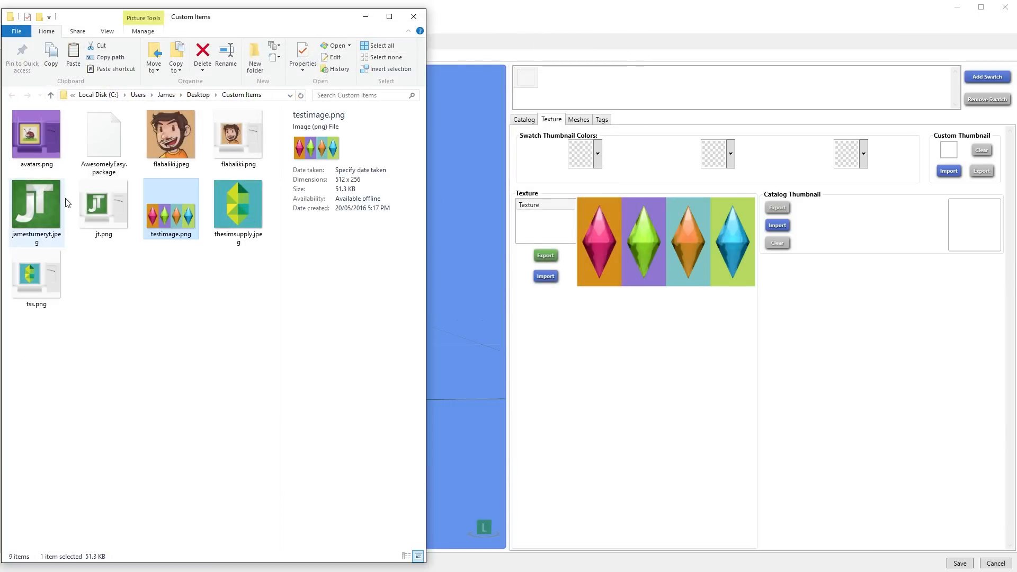
right_click(163, 218)
click(149, 225)
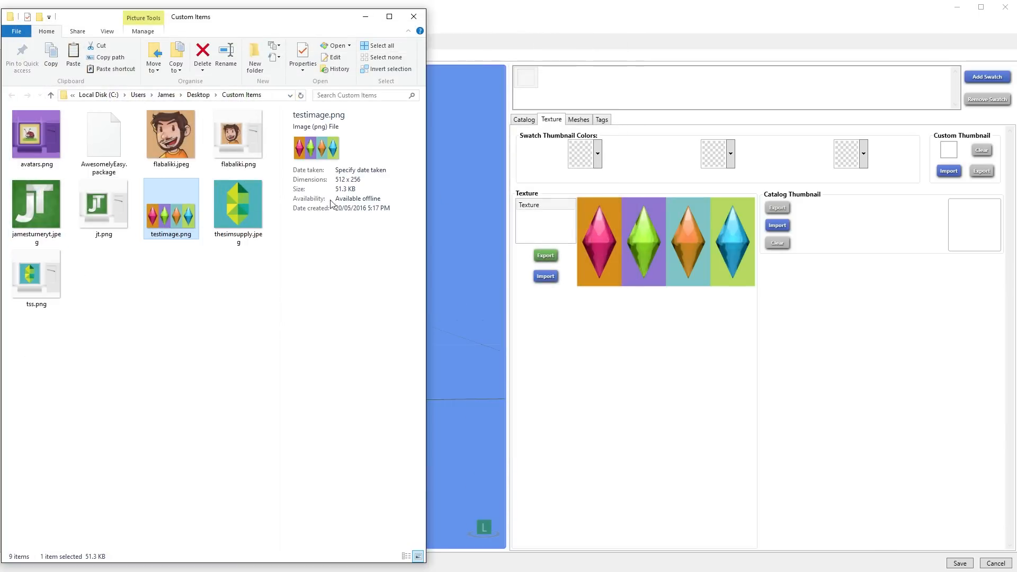
double_click(178, 219)
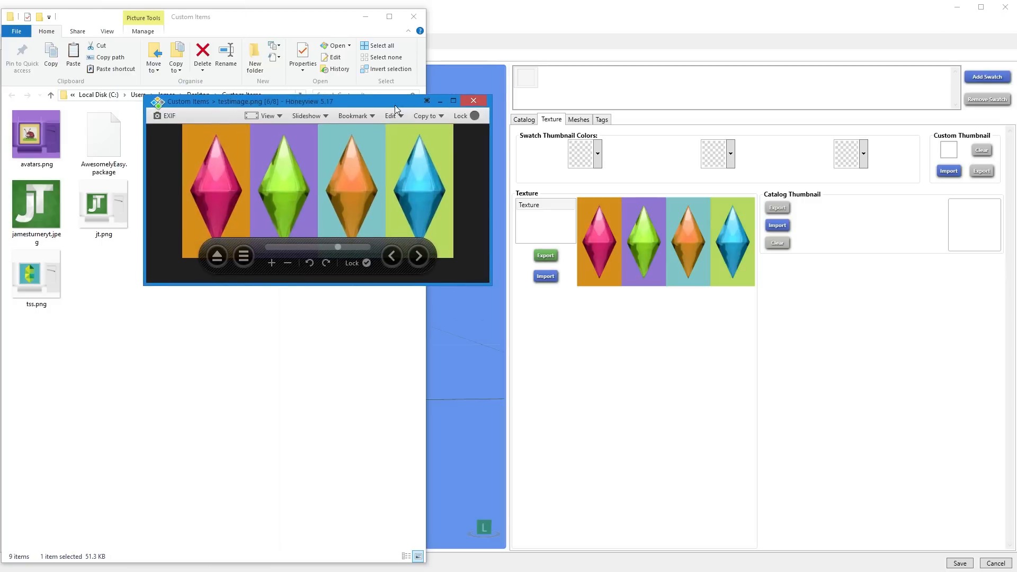
drag(493, 284, 706, 419)
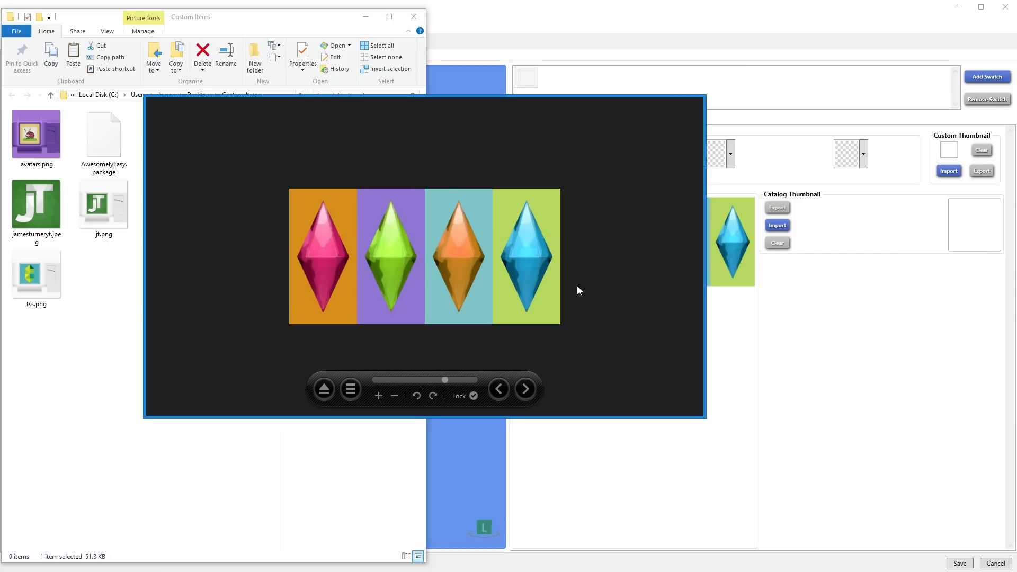
click(697, 111)
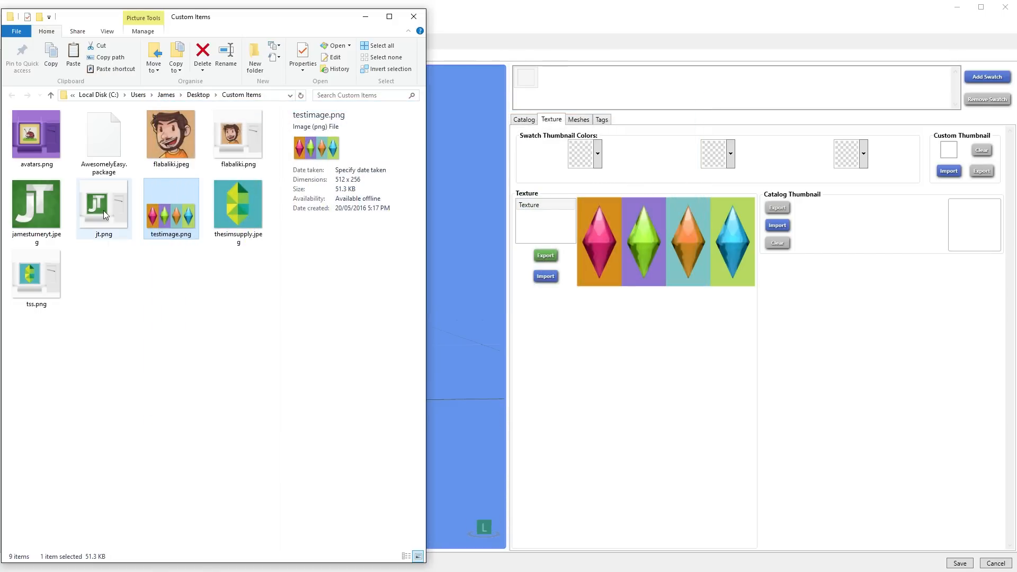
Examine the jt.png picture texture for comparison, and inspect the decal's 3D preview from an angle in Sims 4 Studio
double_click(104, 211)
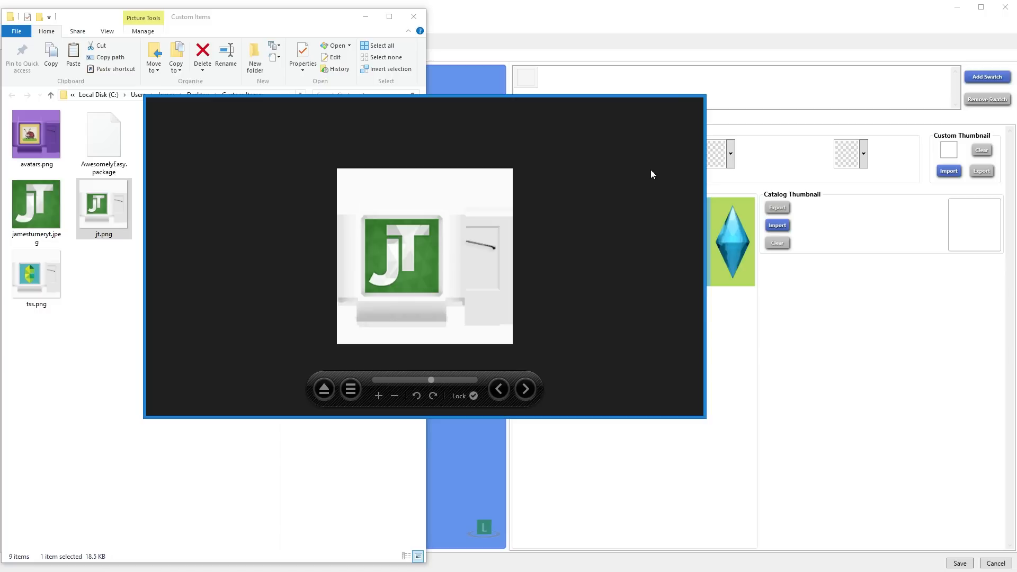
click(692, 101)
click(679, 464)
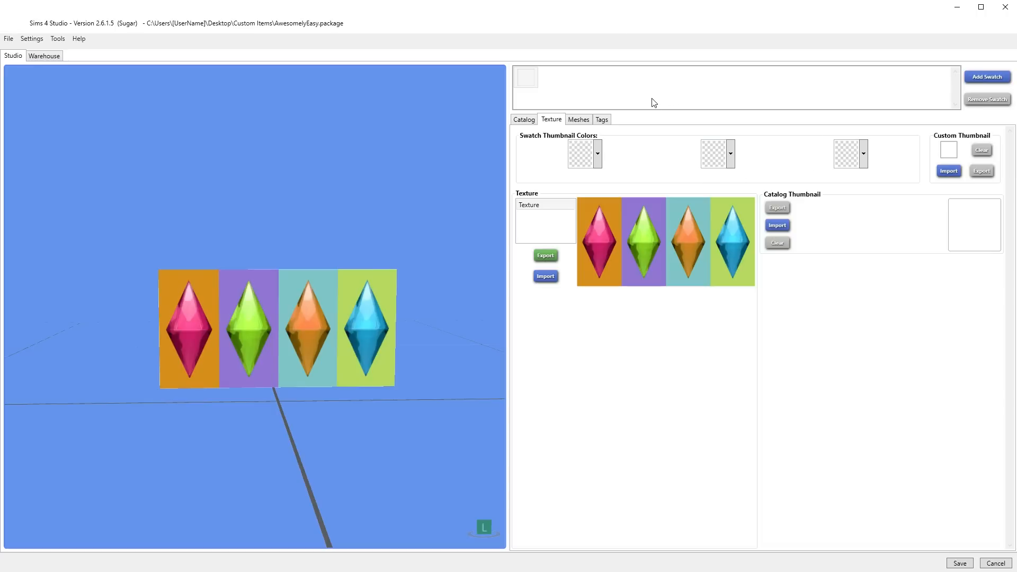
right_drag(281, 352, 509, 394)
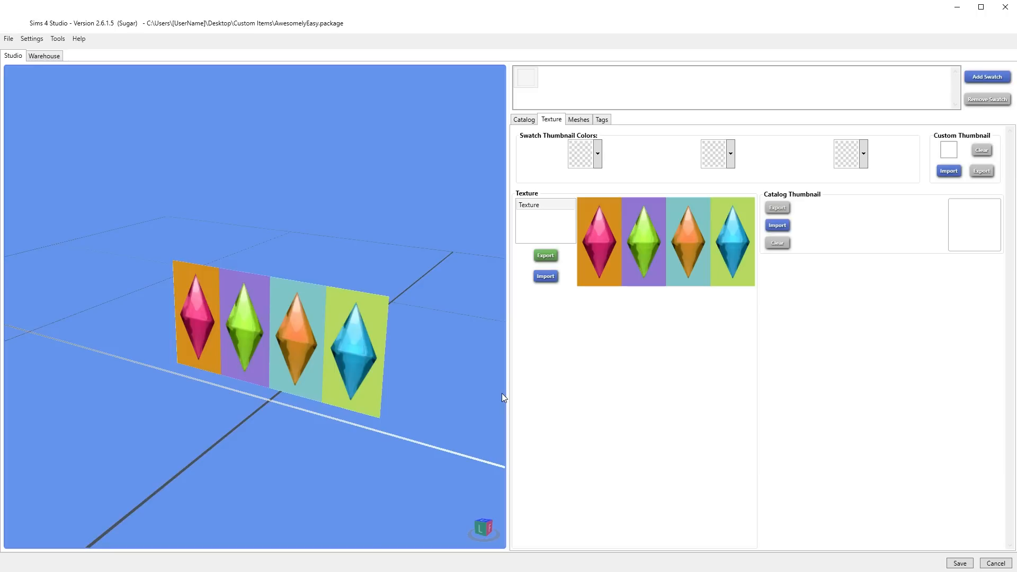